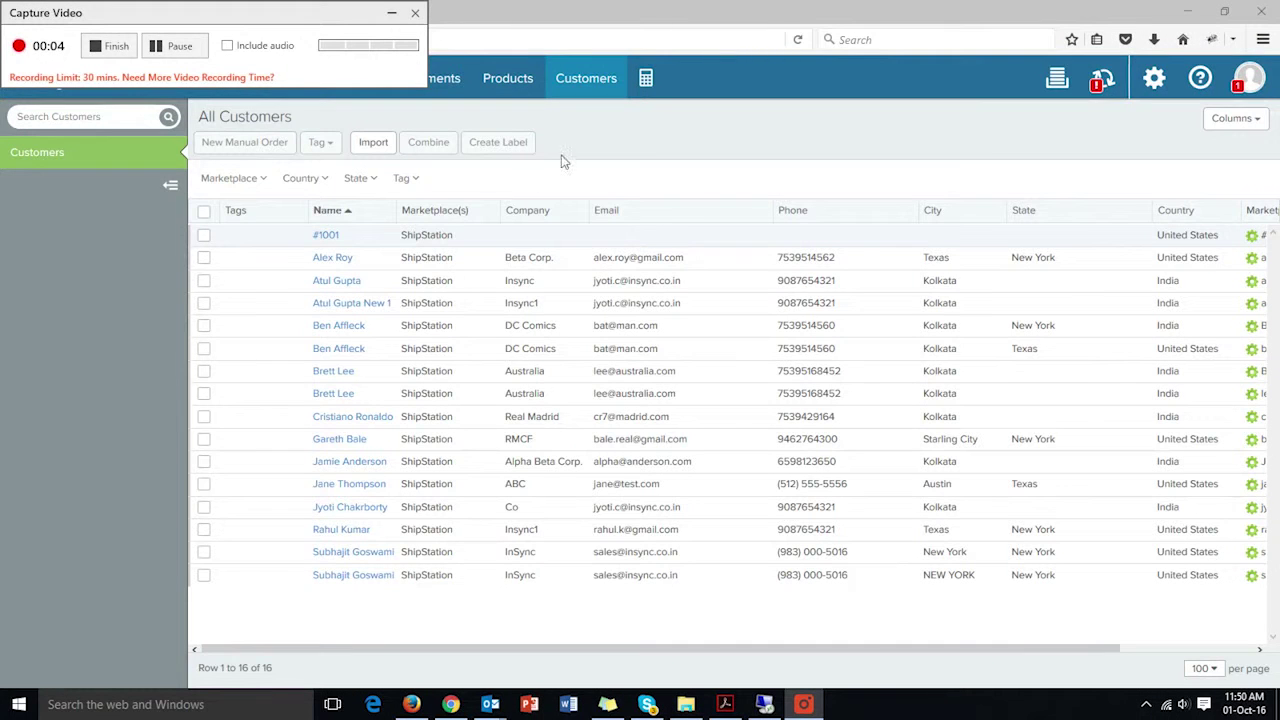
- Import customers_export2.csv, ignoring CSV records whose usernames already exist
{"action": "left_click", "coordinate": [381, 145]}
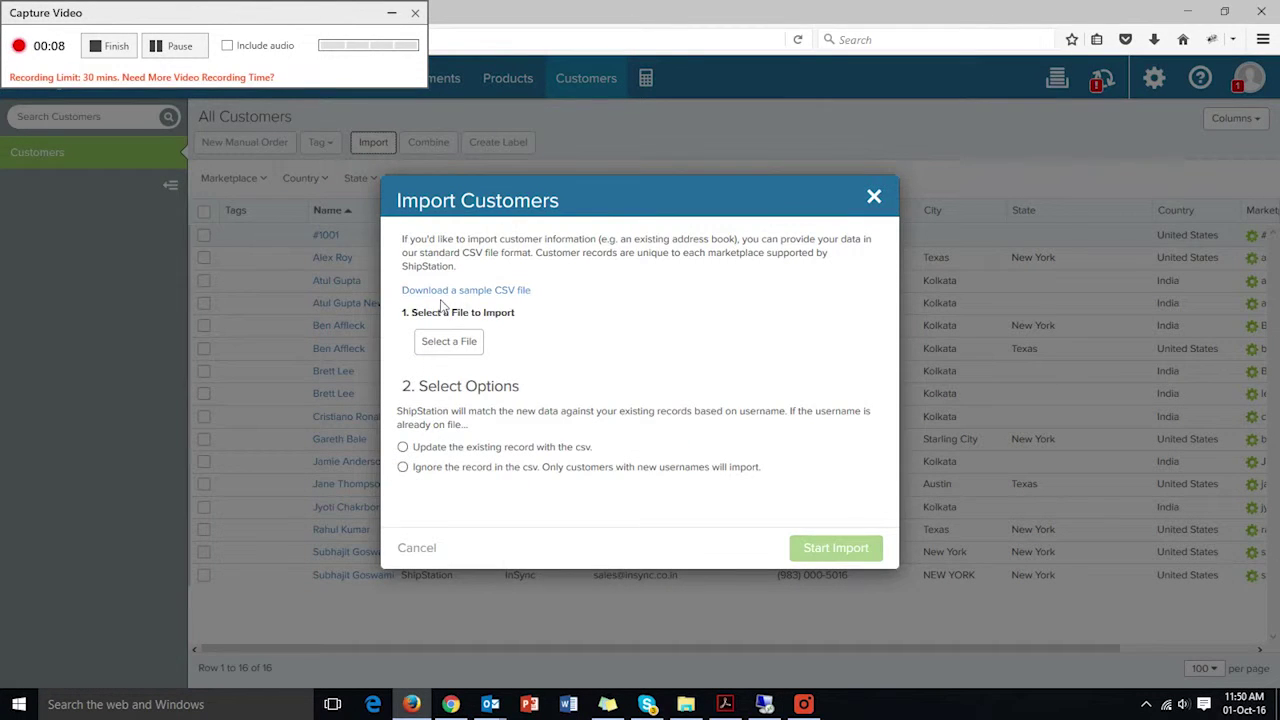
{"action": "left_click", "coordinate": [466, 345]}
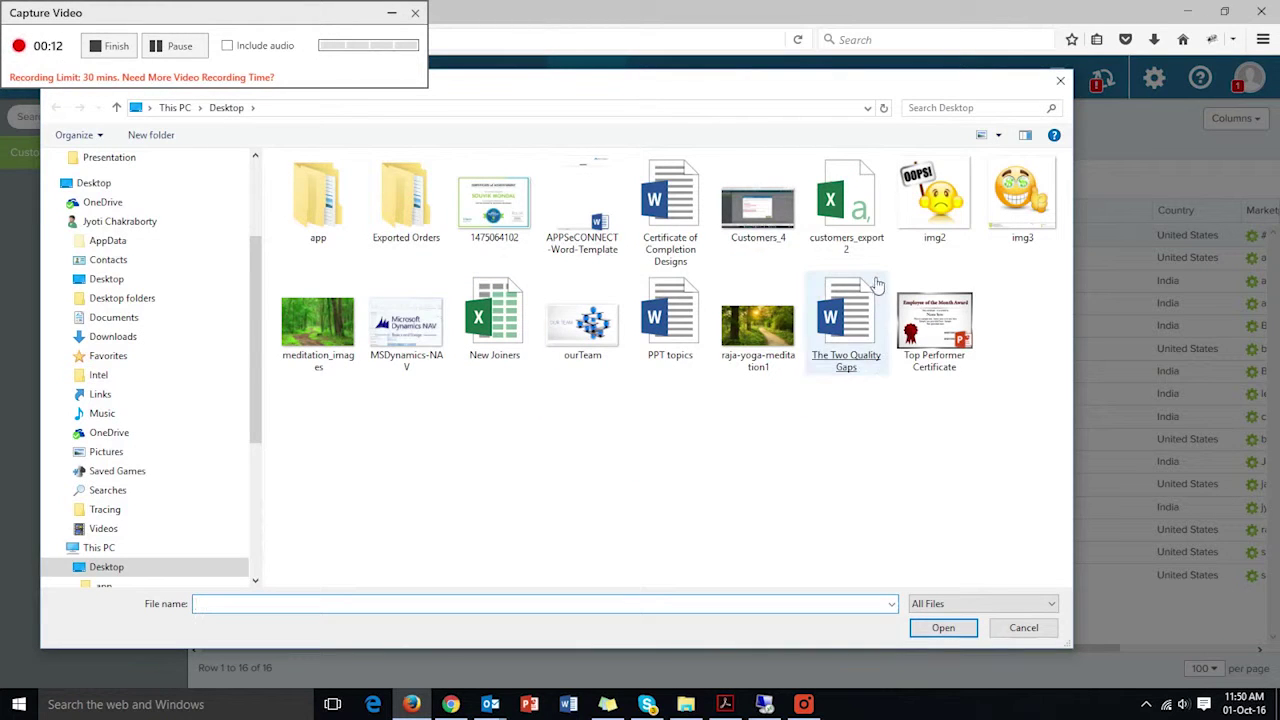
{"action": "double_click", "coordinate": [848, 220]}
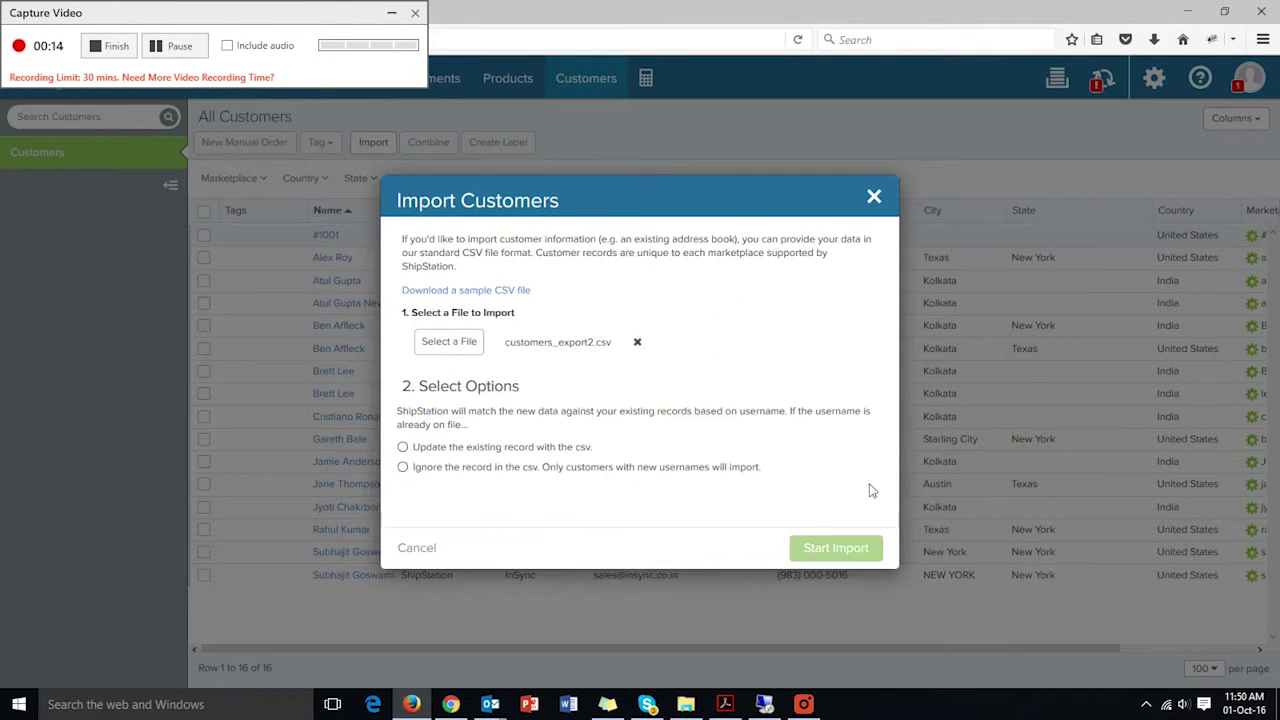
{"action": "left_click", "coordinate": [403, 468]}
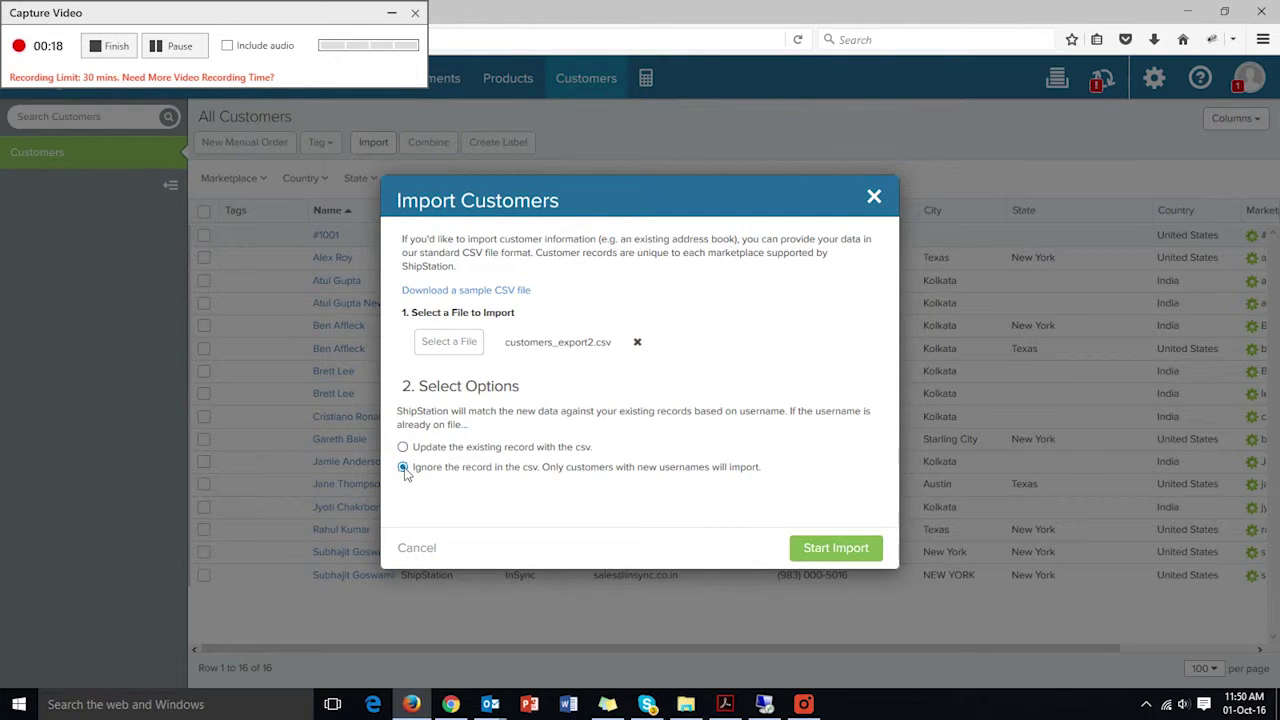
{"action": "left_click", "coordinate": [843, 552]}
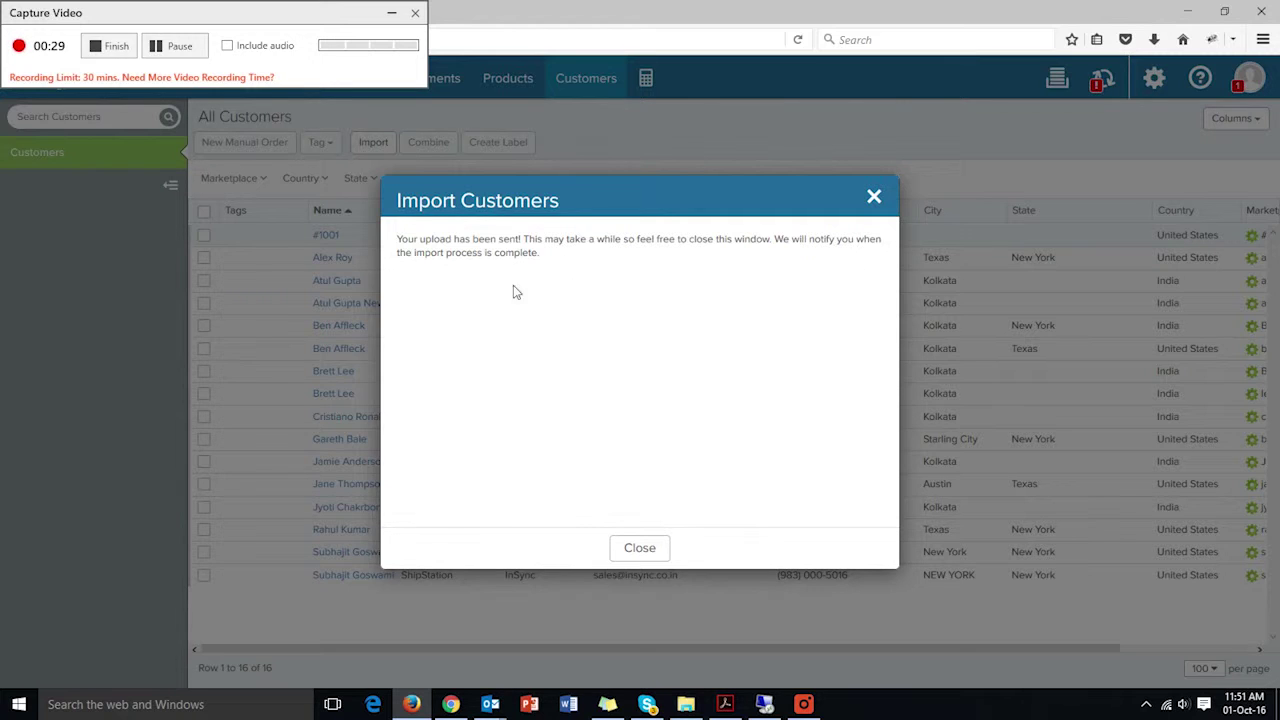
{"action": "left_click", "coordinate": [640, 550]}
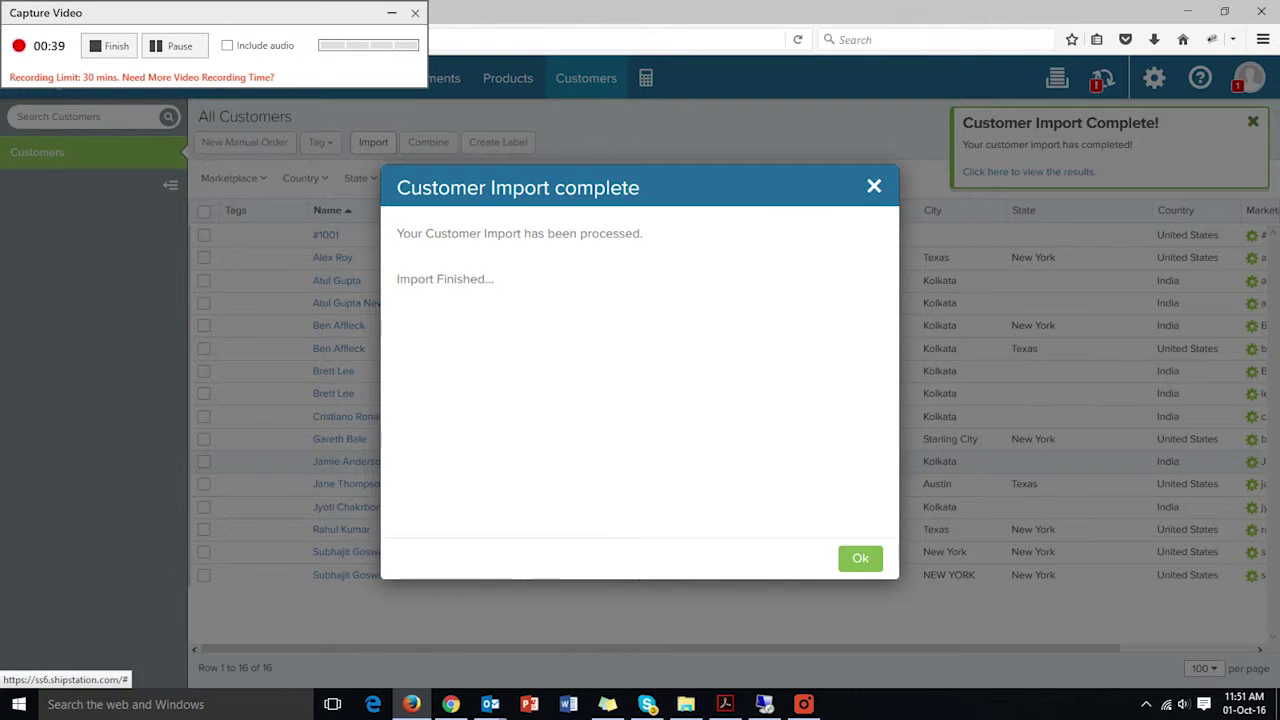
- Dismiss the import notices and reload the customer list to show 17 customers, including Star Inc
{"action": "left_click", "coordinate": [860, 563]}
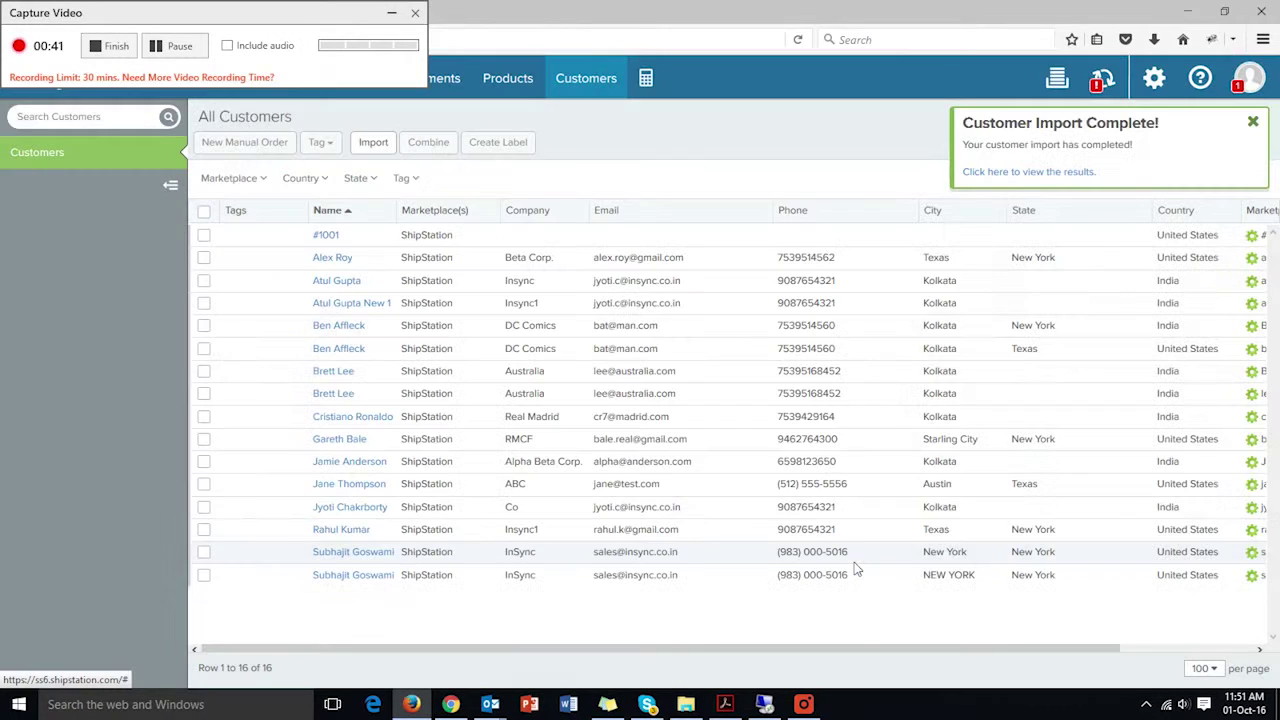
{"action": "left_click", "coordinate": [1064, 174]}
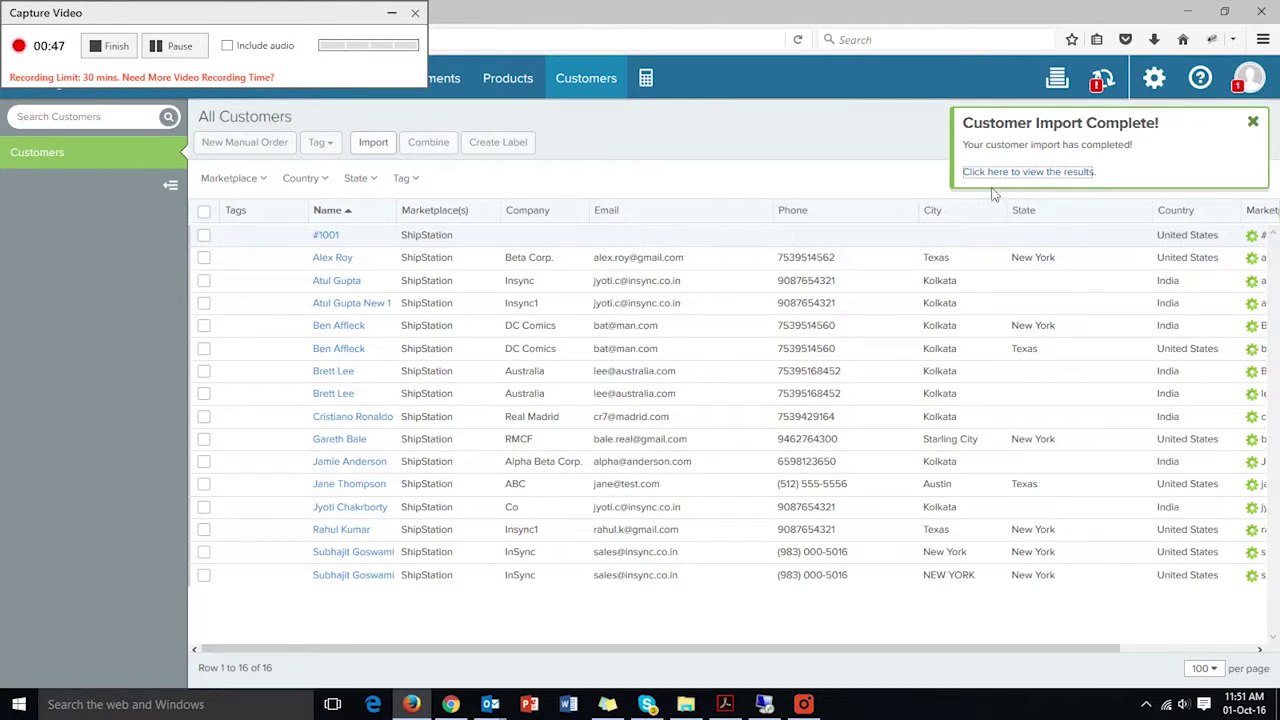
{"action": "left_click_drag", "start_coordinate": [392, 13], "coordinate": [458, 279]}
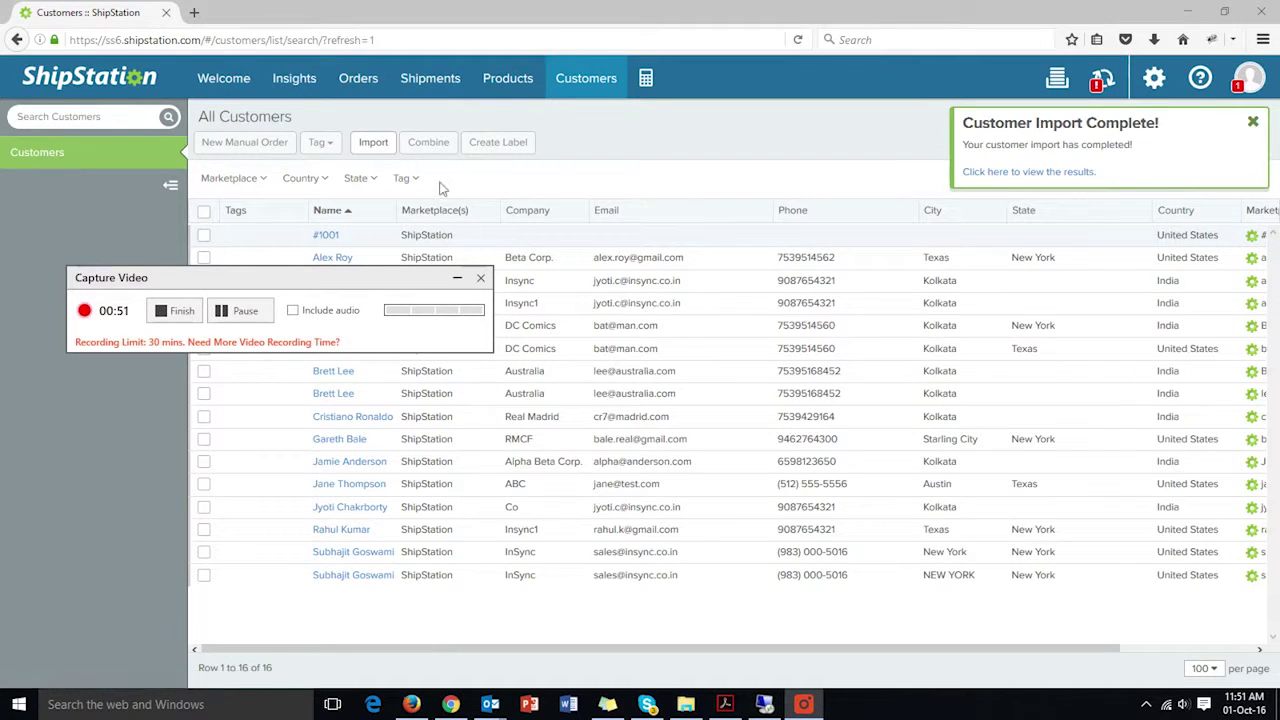
{"action": "left_click", "coordinate": [626, 40]}
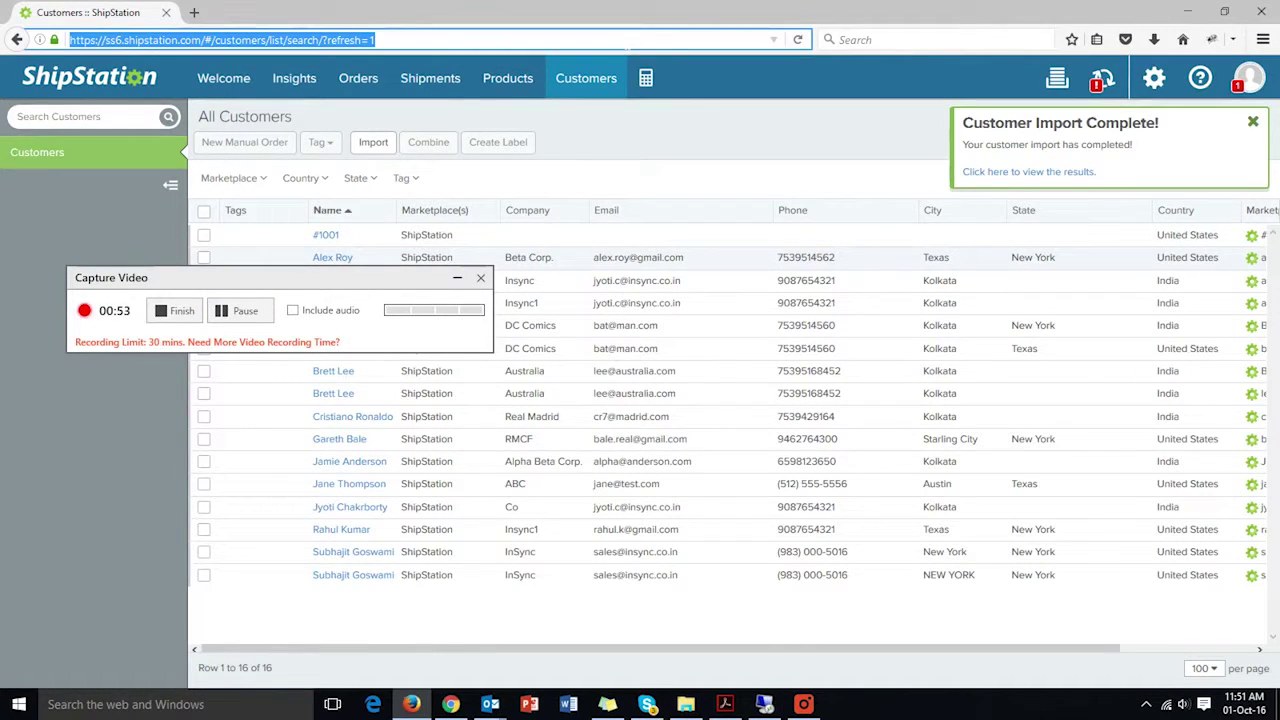
{"action": "key", "text": "Return"}
{"action": "left_click_drag", "start_coordinate": [240, 278], "coordinate": [435, 143]}
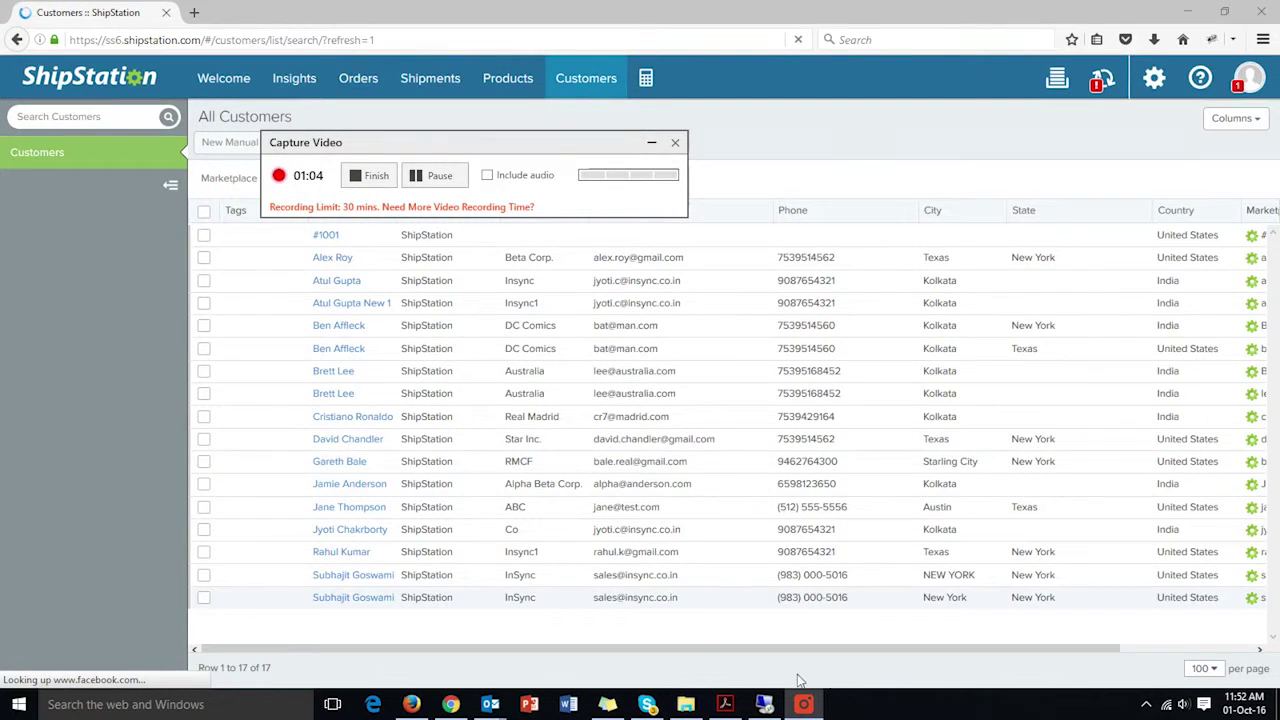
{"action": "left_click", "coordinate": [765, 708]}
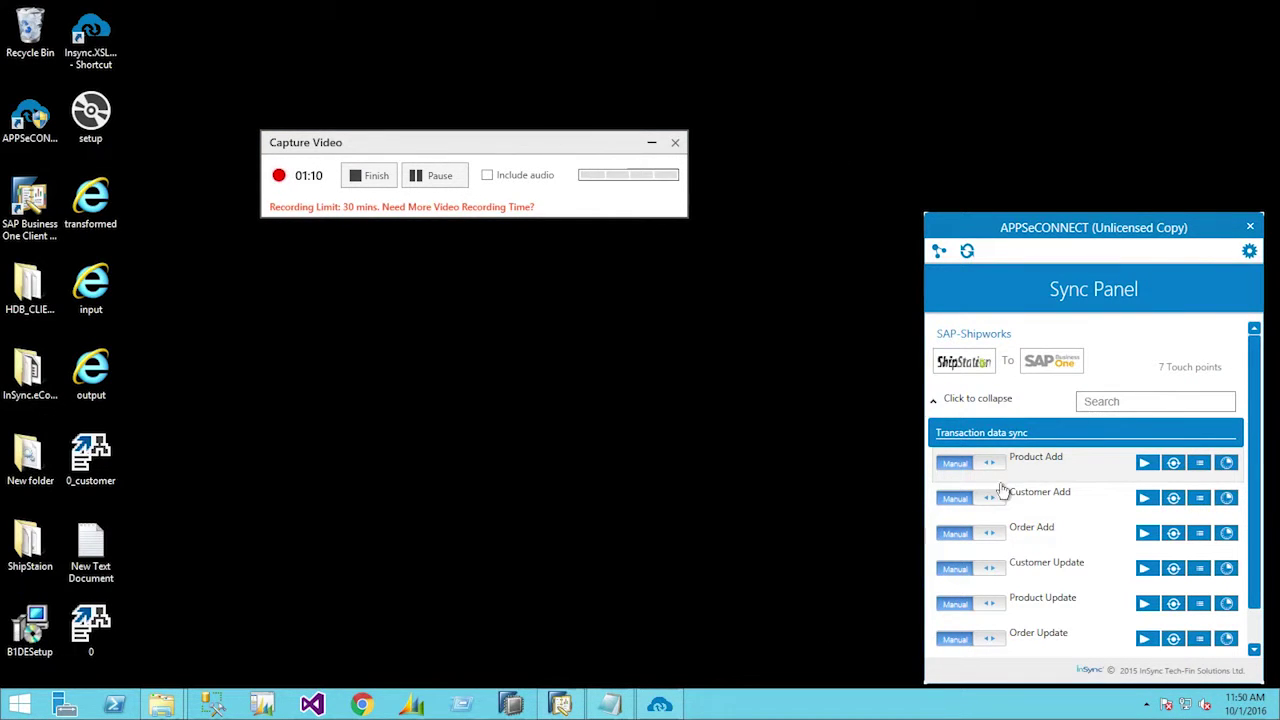
- Run the Customer Add sync and open its transaction log showing successful completion
{"action": "left_click", "coordinate": [1162, 506]}
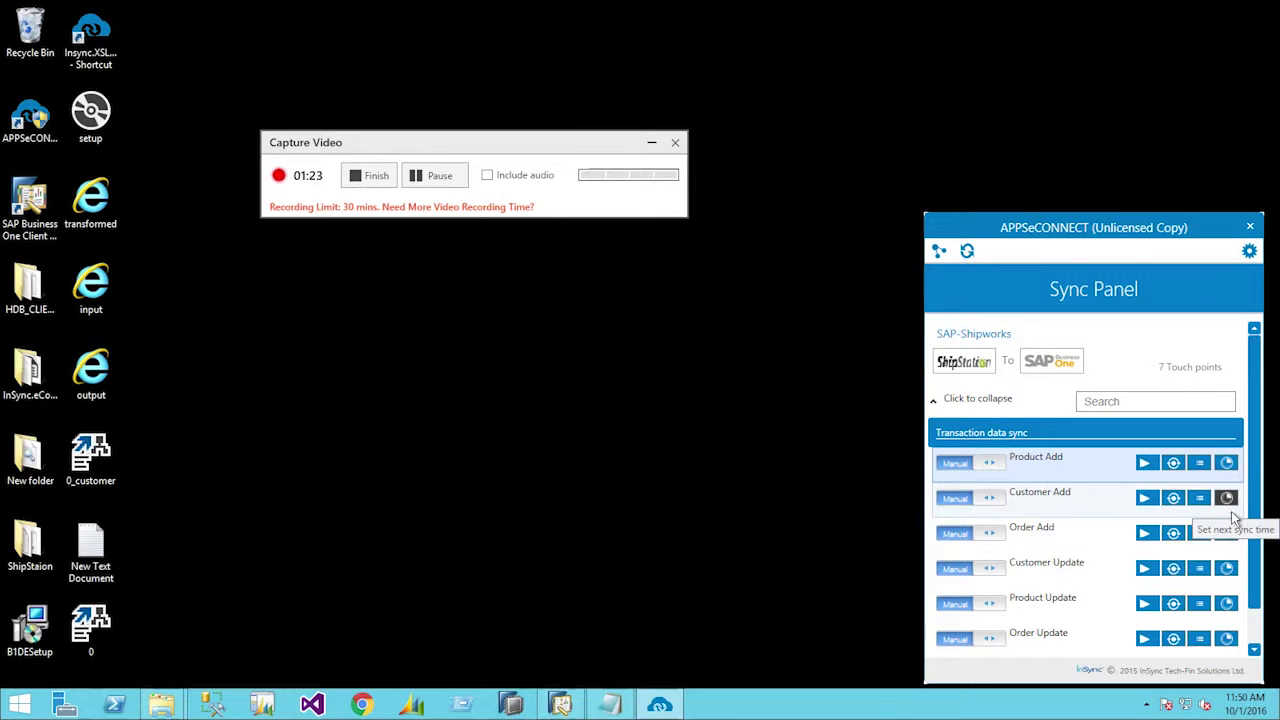
{"action": "left_click", "coordinate": [1199, 497]}
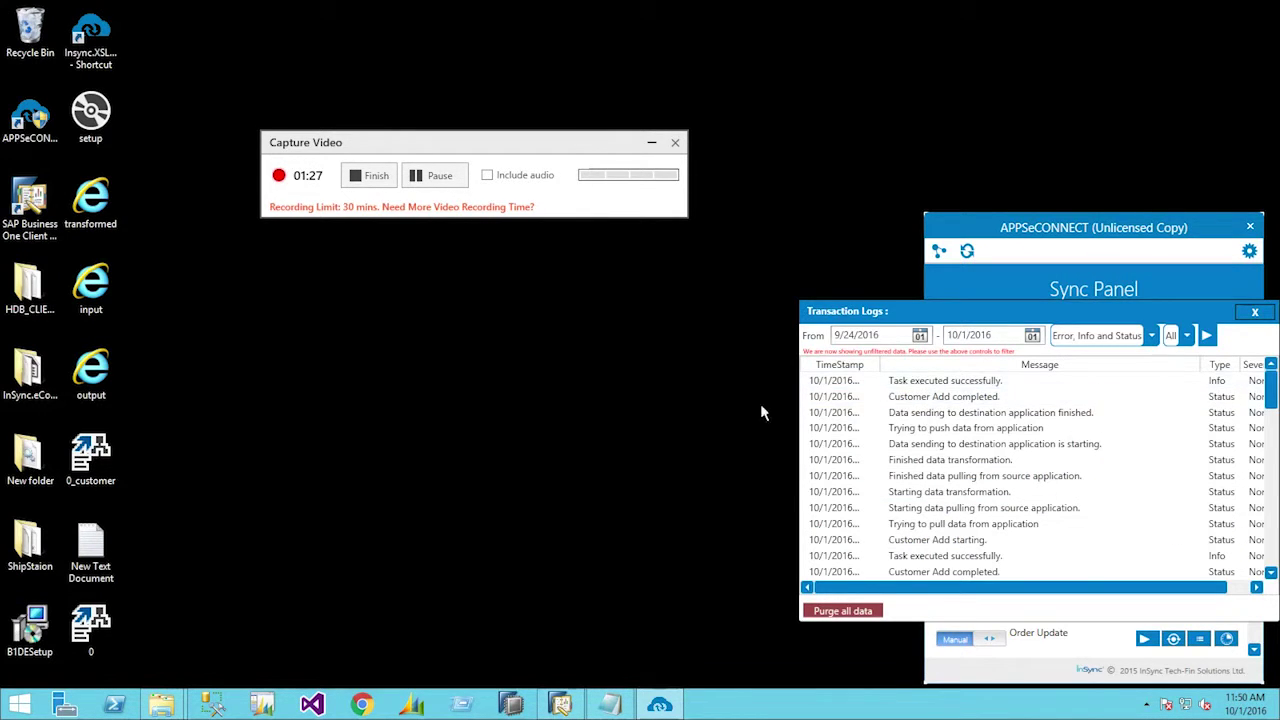
{"action": "left_click", "coordinate": [425, 180]}
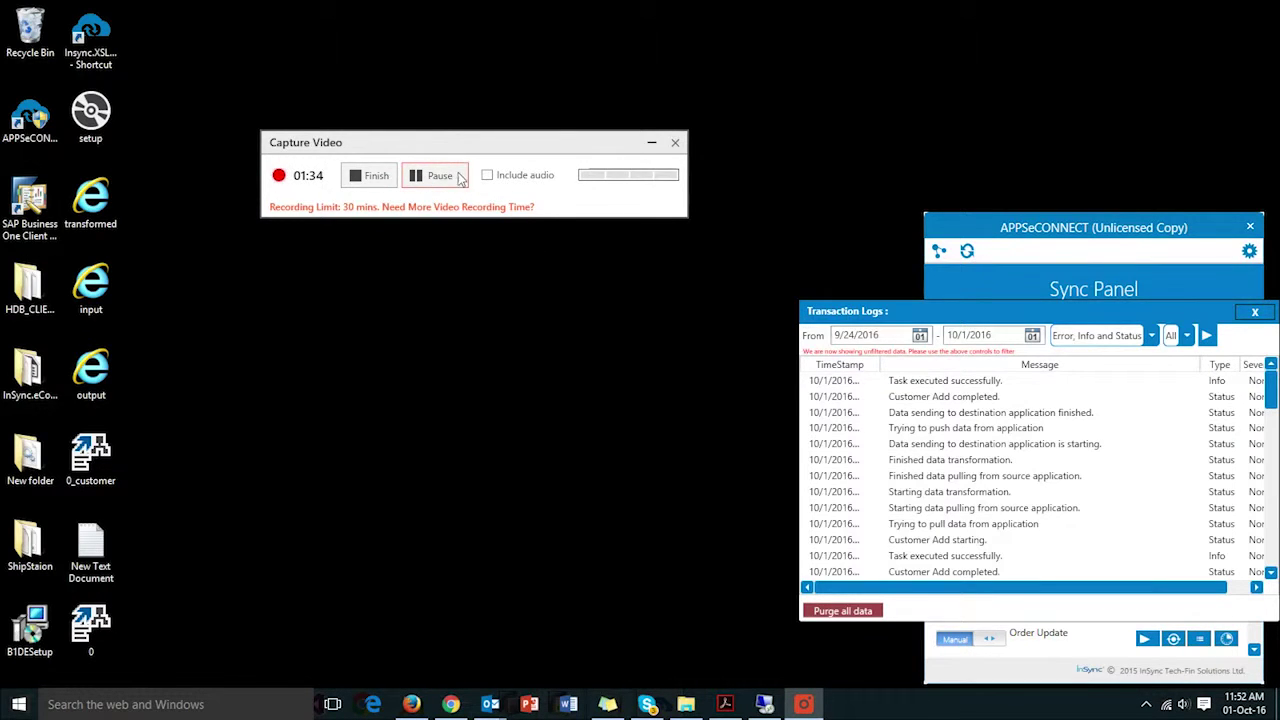
{"action": "left_click", "coordinate": [460, 176]}
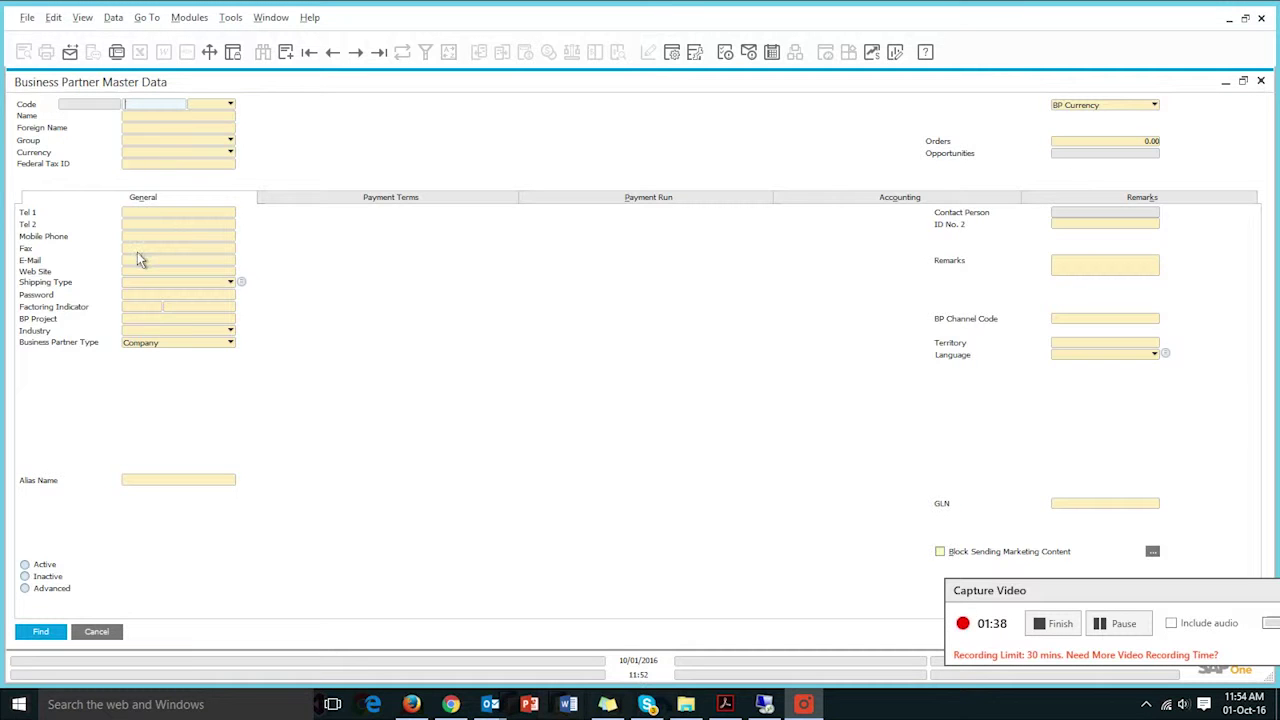
- Find the synced customer's business partner by name and review its Addresses and General details
{"action": "left_click", "coordinate": [167, 116]}
{"action": "right_click", "coordinate": [168, 127]}
{"action": "left_click", "coordinate": [179, 138]}
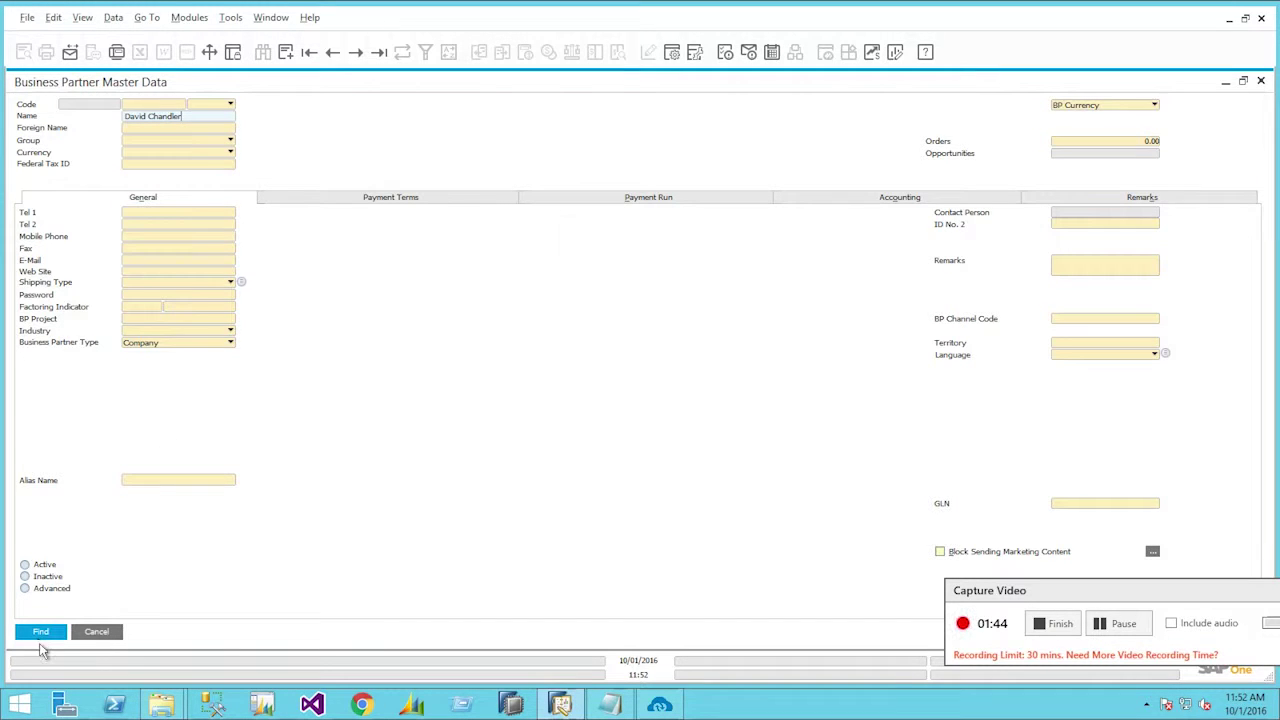
{"action": "left_click", "coordinate": [40, 631]}
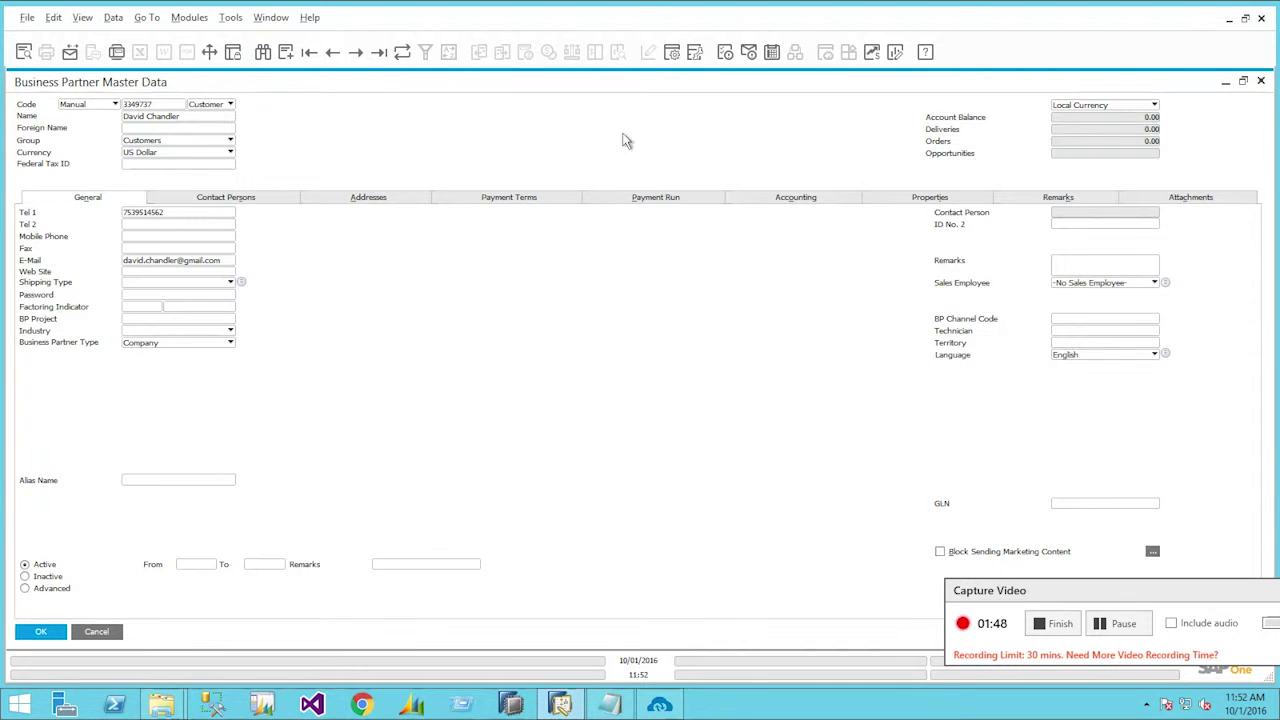
{"action": "left_click", "coordinate": [366, 199]}
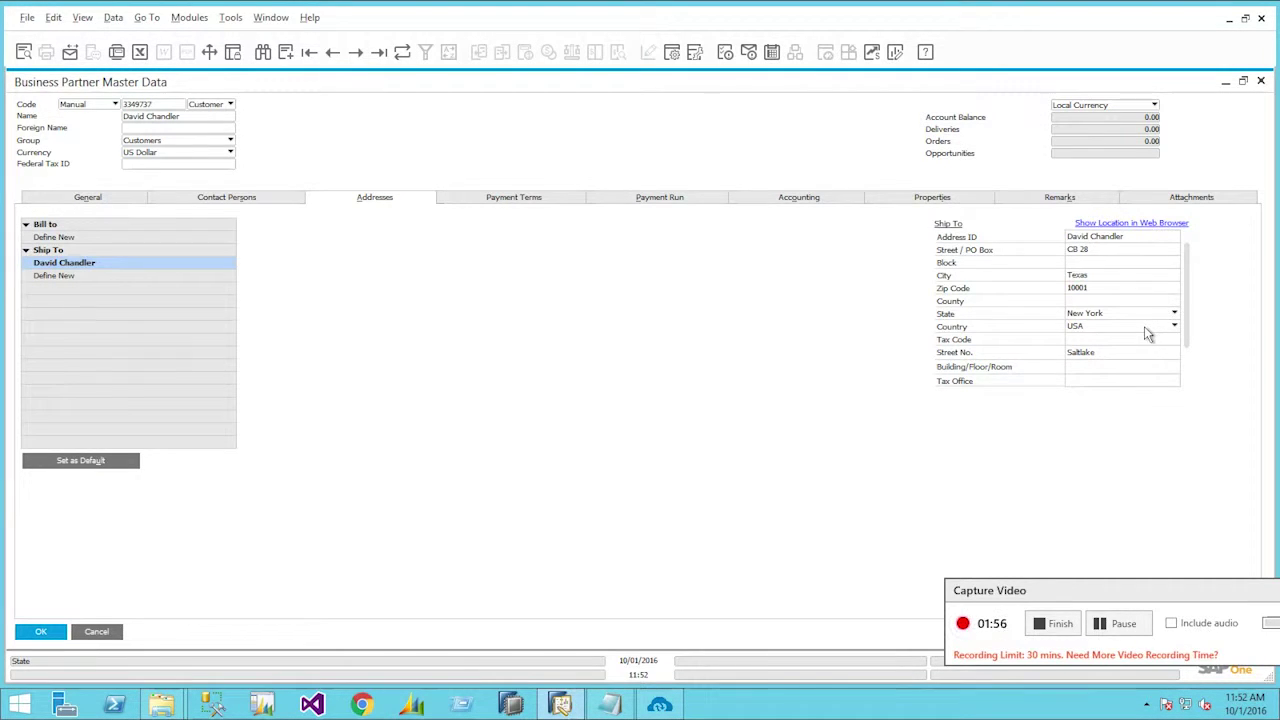
{"action": "left_click", "coordinate": [98, 203]}
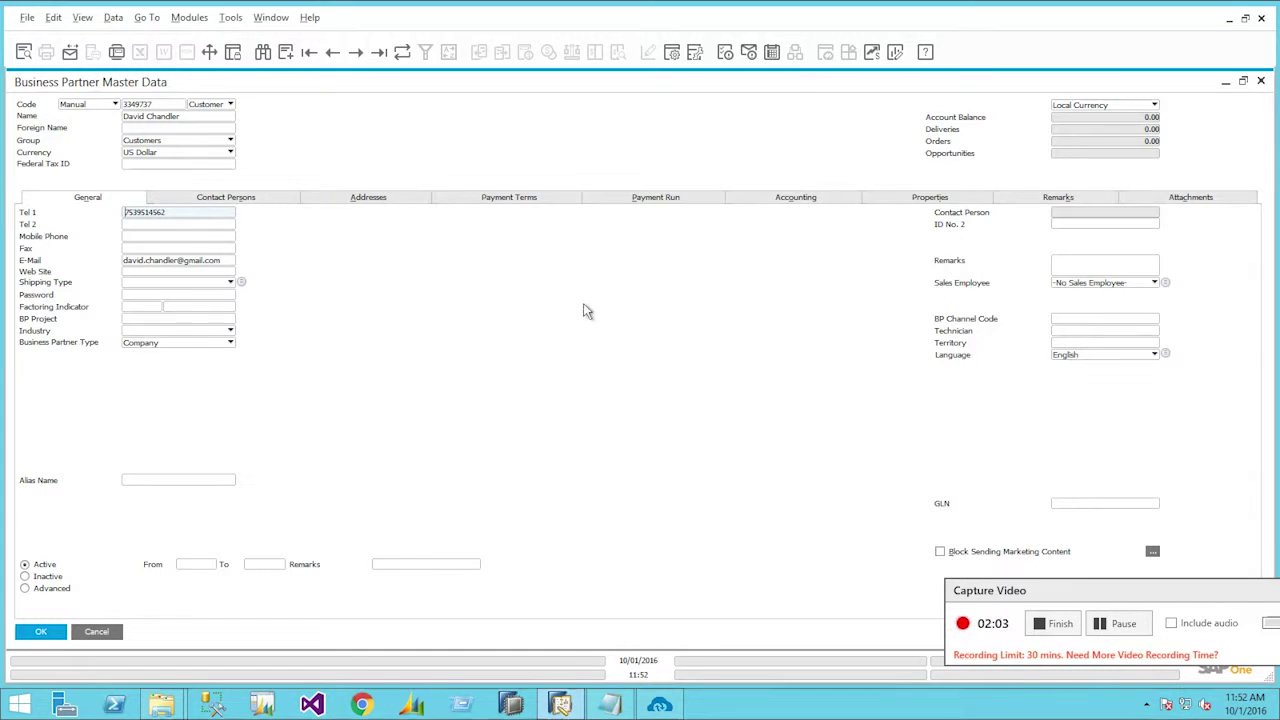
{"action": "left_click", "coordinate": [1096, 643]}
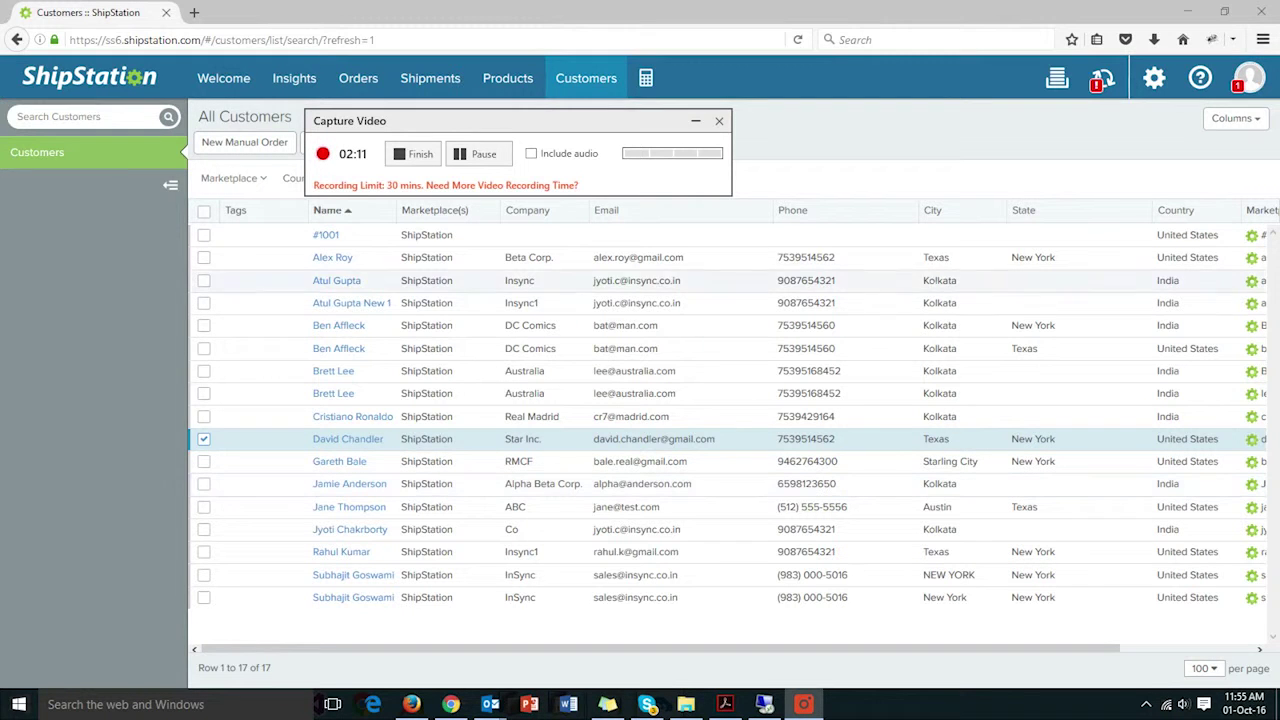
- Minimize the browser, slides and remote desktop windows, then open customers_export2 in Excel
{"action": "left_click", "coordinate": [1187, 11]}
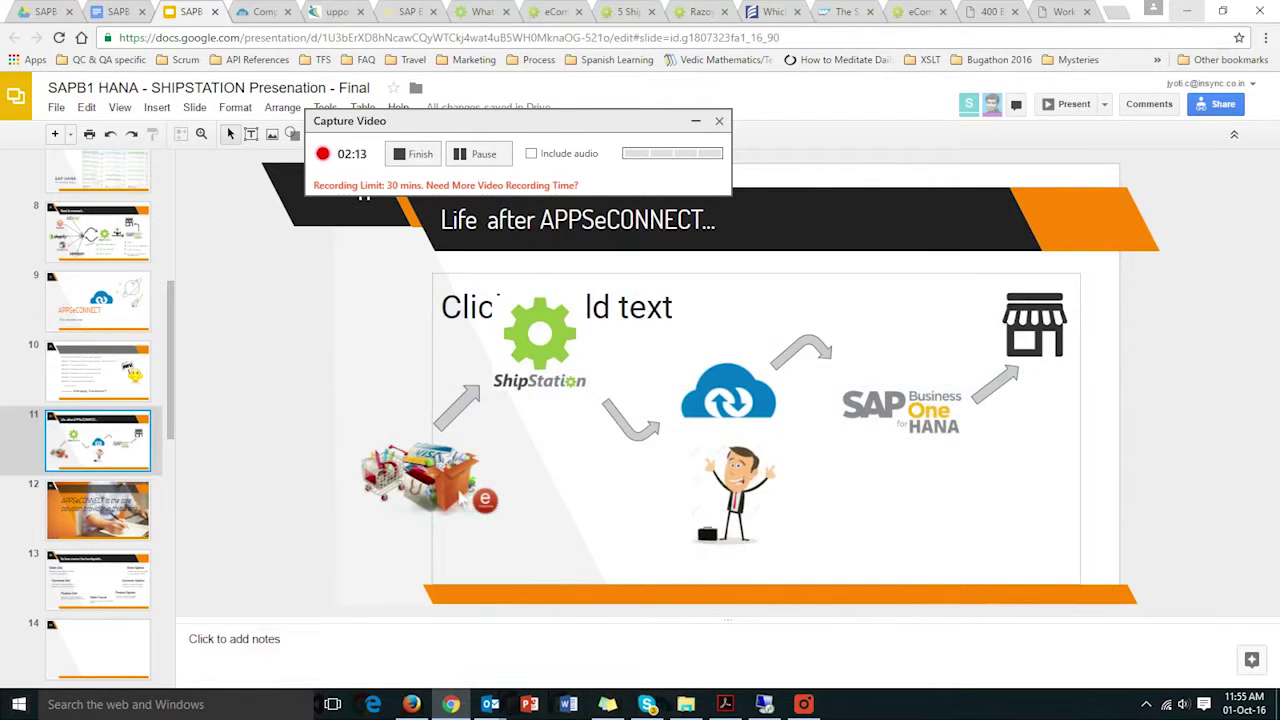
{"action": "left_click", "coordinate": [1187, 11]}
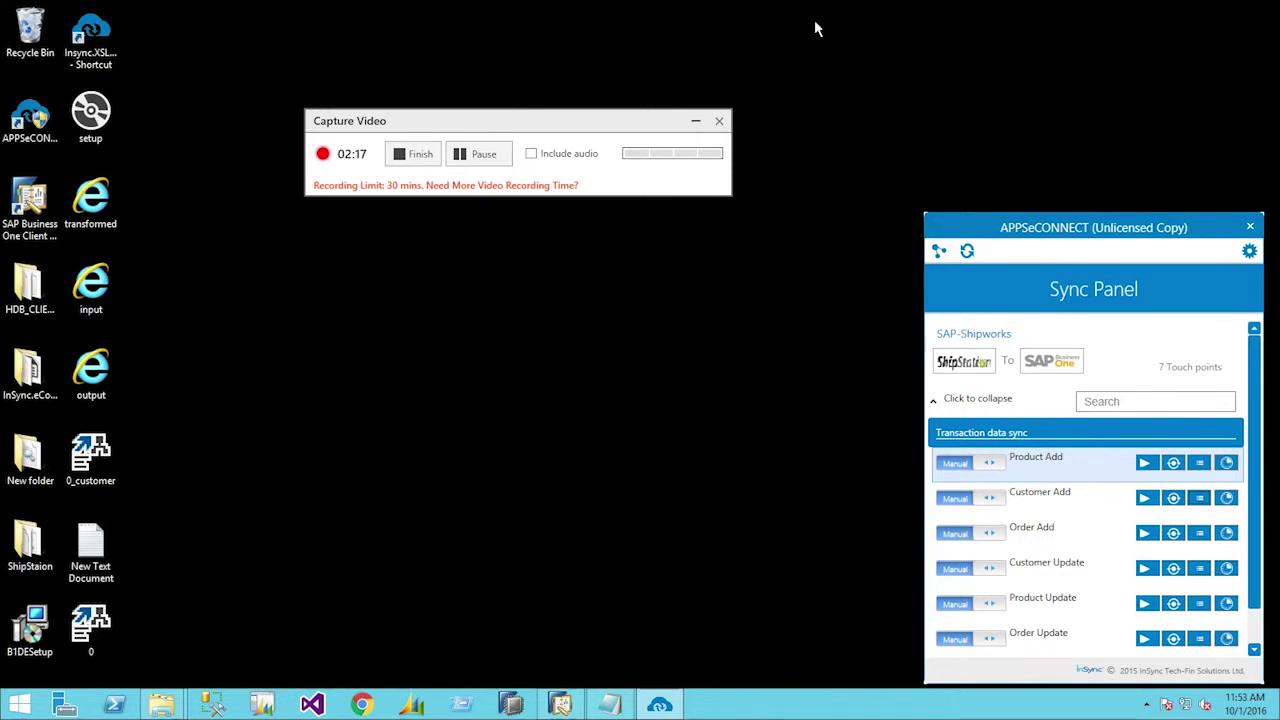
{"action": "left_click", "coordinate": [800, 12]}
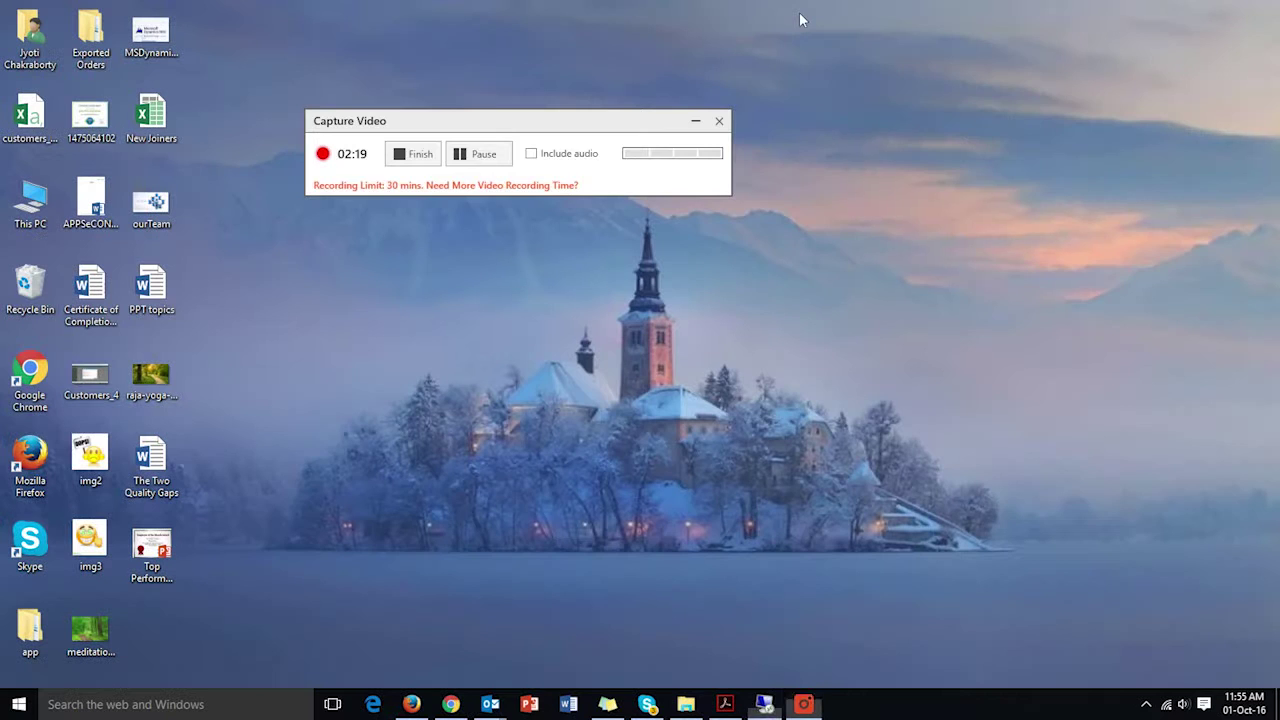
{"action": "left_click", "coordinate": [30, 128]}
{"action": "double_click", "coordinate": [31, 131]}
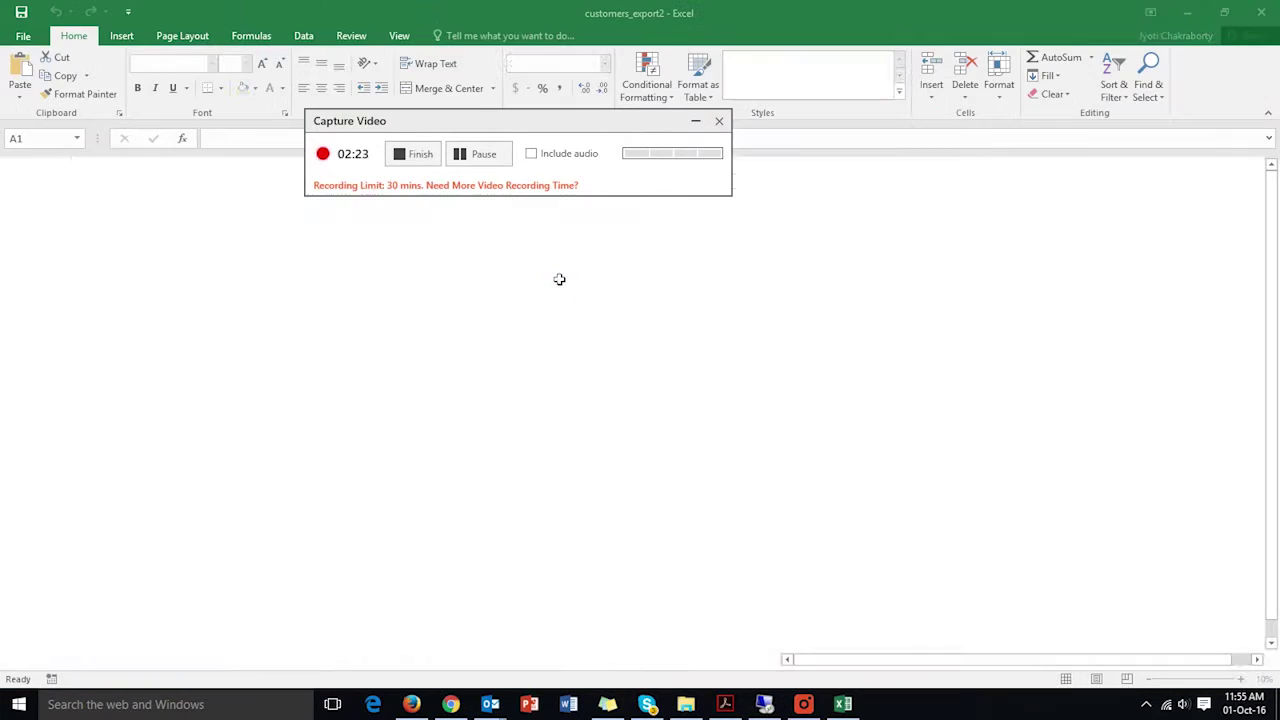
- Change the Company cell D2 to 'Lenovo Inc'
{"action": "left_click_drag", "start_coordinate": [620, 130], "coordinate": [825, 350]}
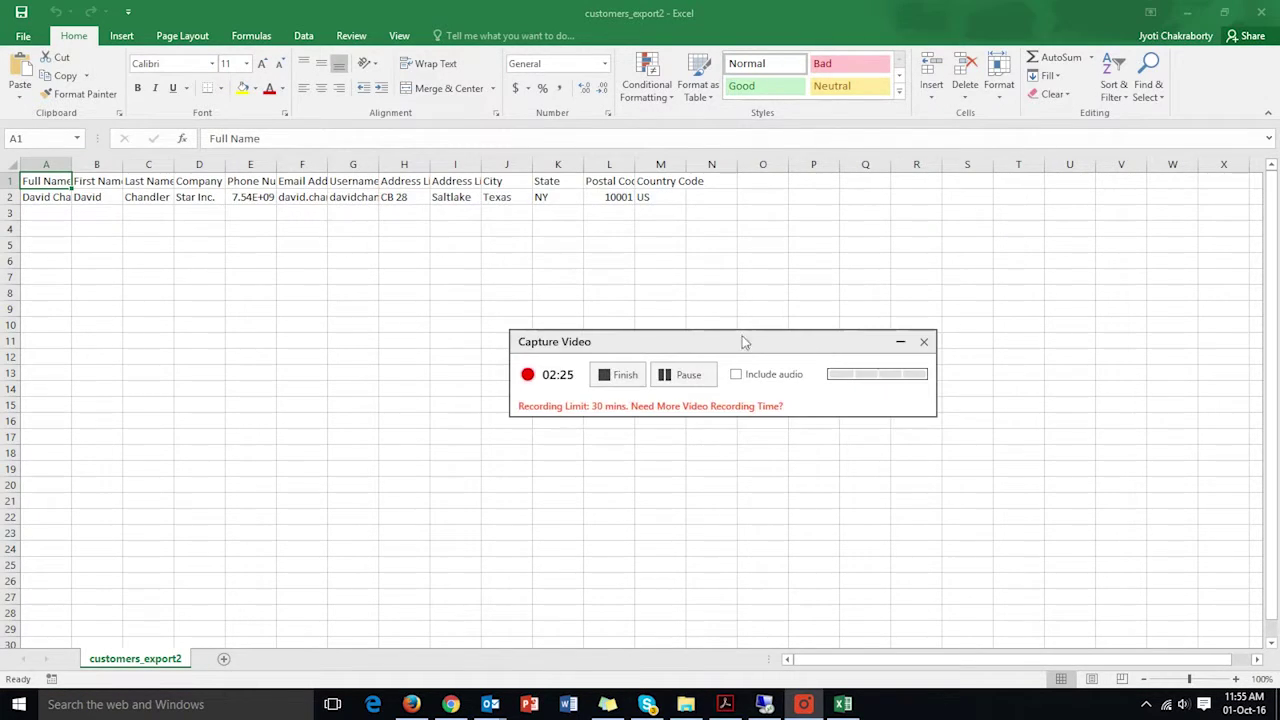
{"action": "left_click", "coordinate": [46, 199]}
{"action": "left_click", "coordinate": [102, 199]}
{"action": "left_click", "coordinate": [145, 199]}
{"action": "left_click", "coordinate": [210, 199]}
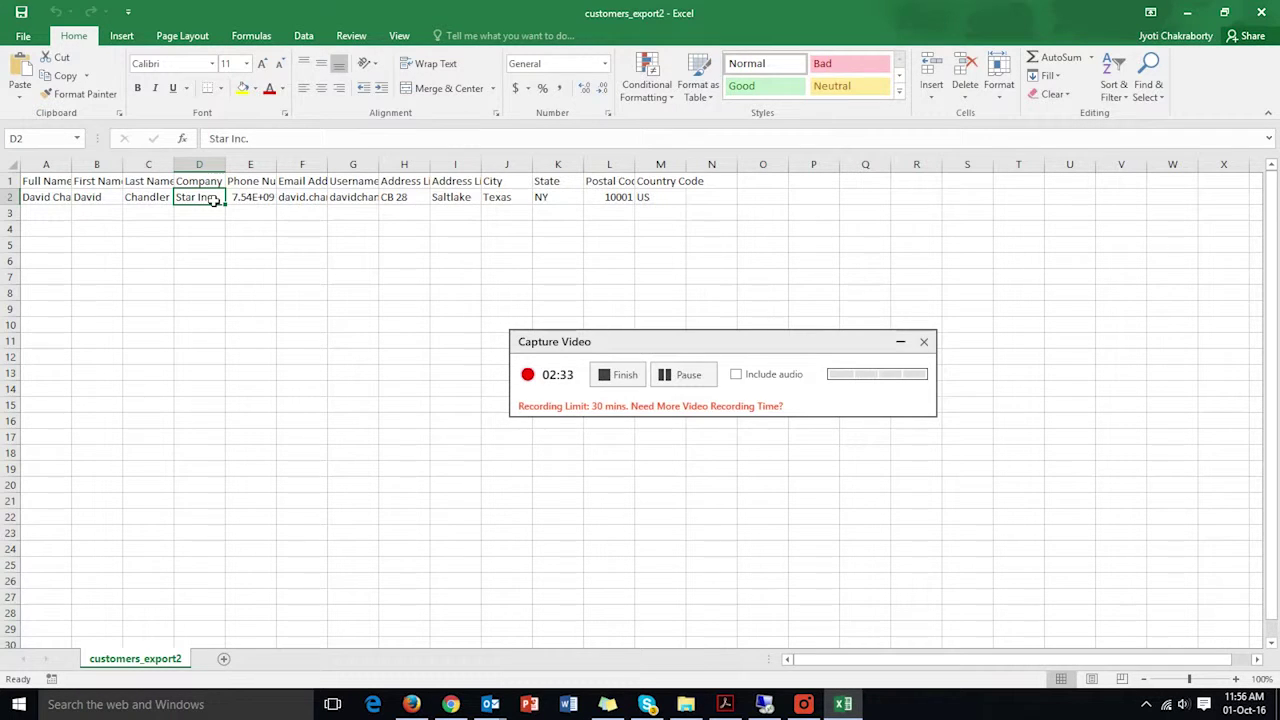
{"action": "type", "text": "Lenovo Inc"}
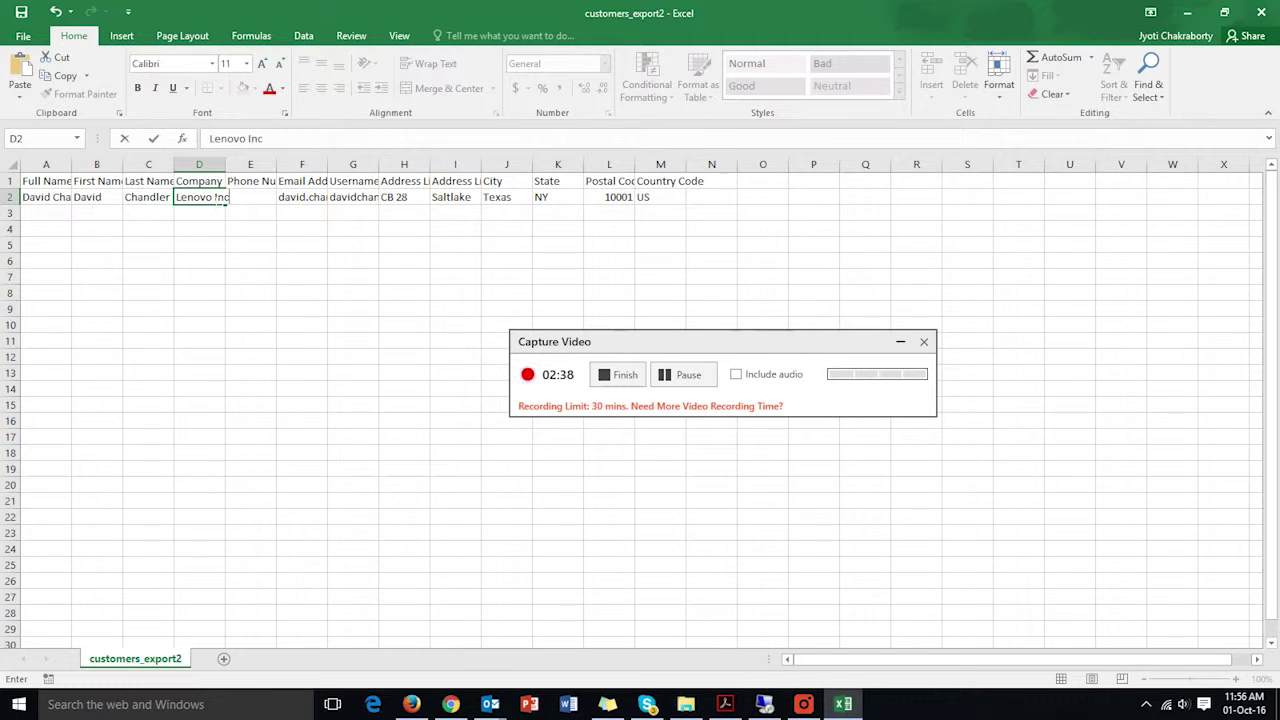
{"action": "key", "text": "Tab"}
{"action": "key", "text": "Tab"}
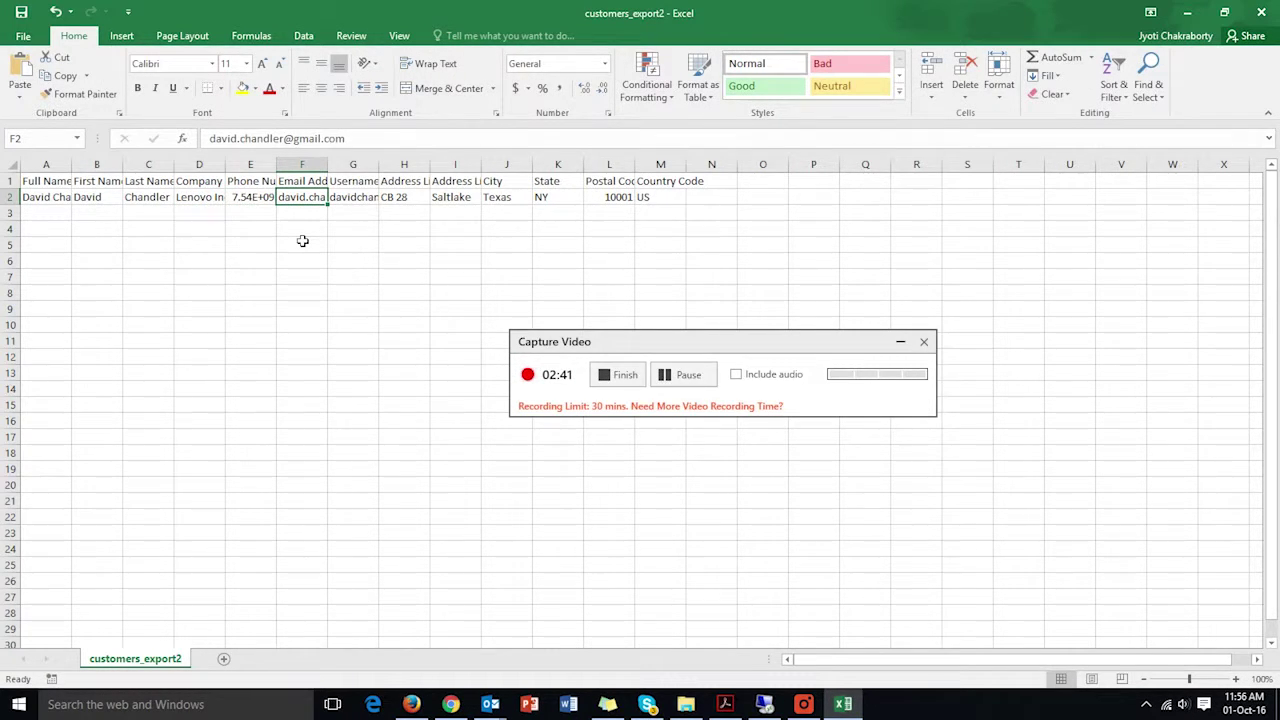
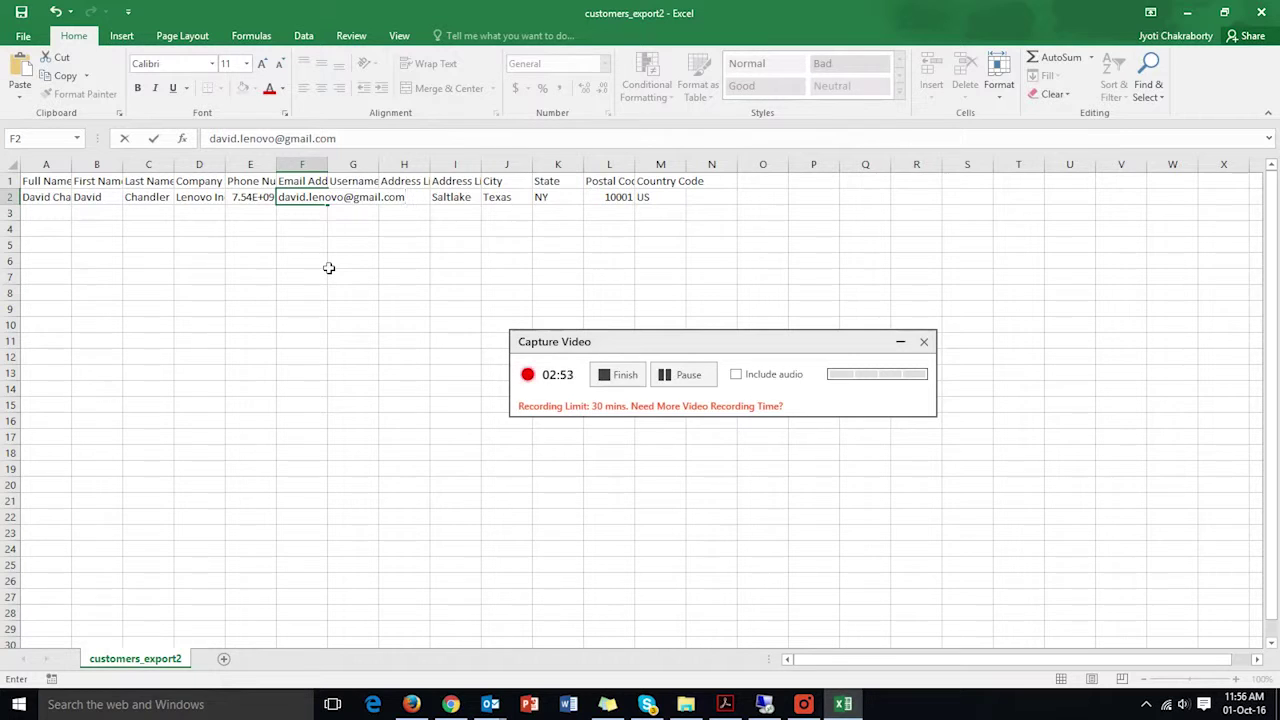
- Replace the customer's e-mail address in row 2 with the new company e-mail
{"action": "key", "text": "Tab"}
{"action": "key", "text": "Tab"}
{"action": "key", "text": "Tab"}
{"action": "key", "text": "Tab"}
{"action": "key", "text": "Tab"}
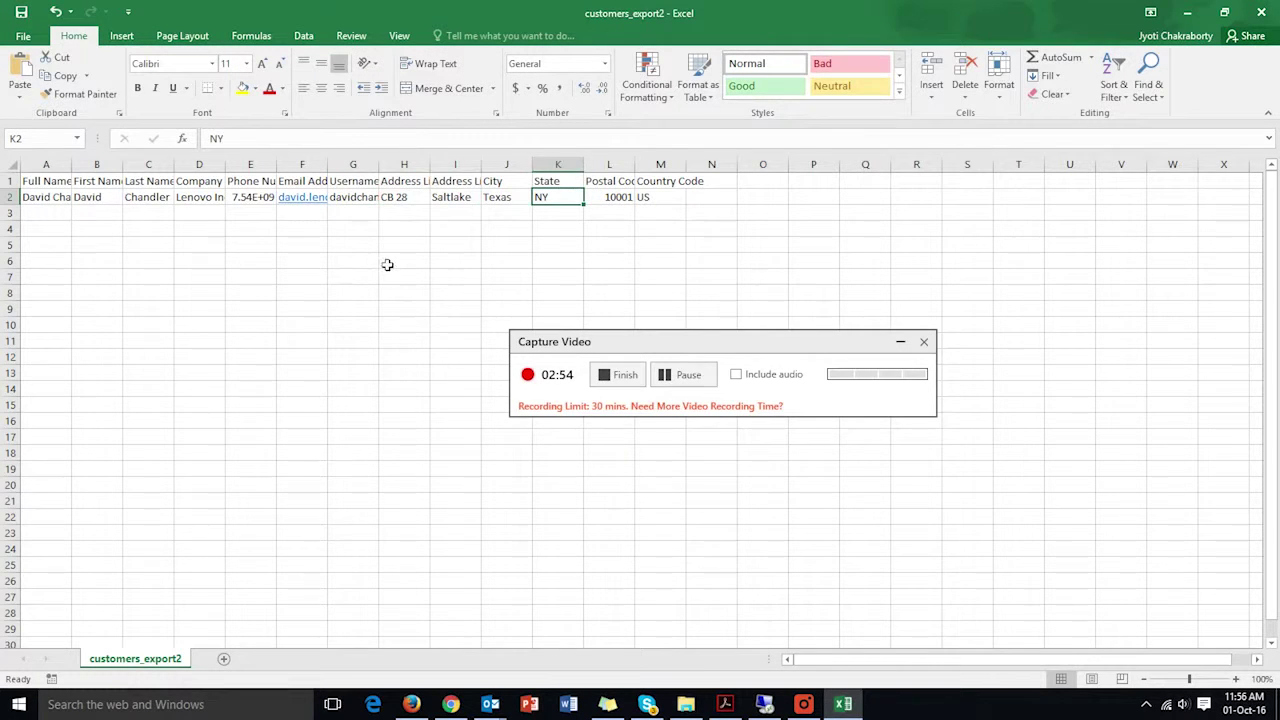
{"action": "key", "text": "Tab"}
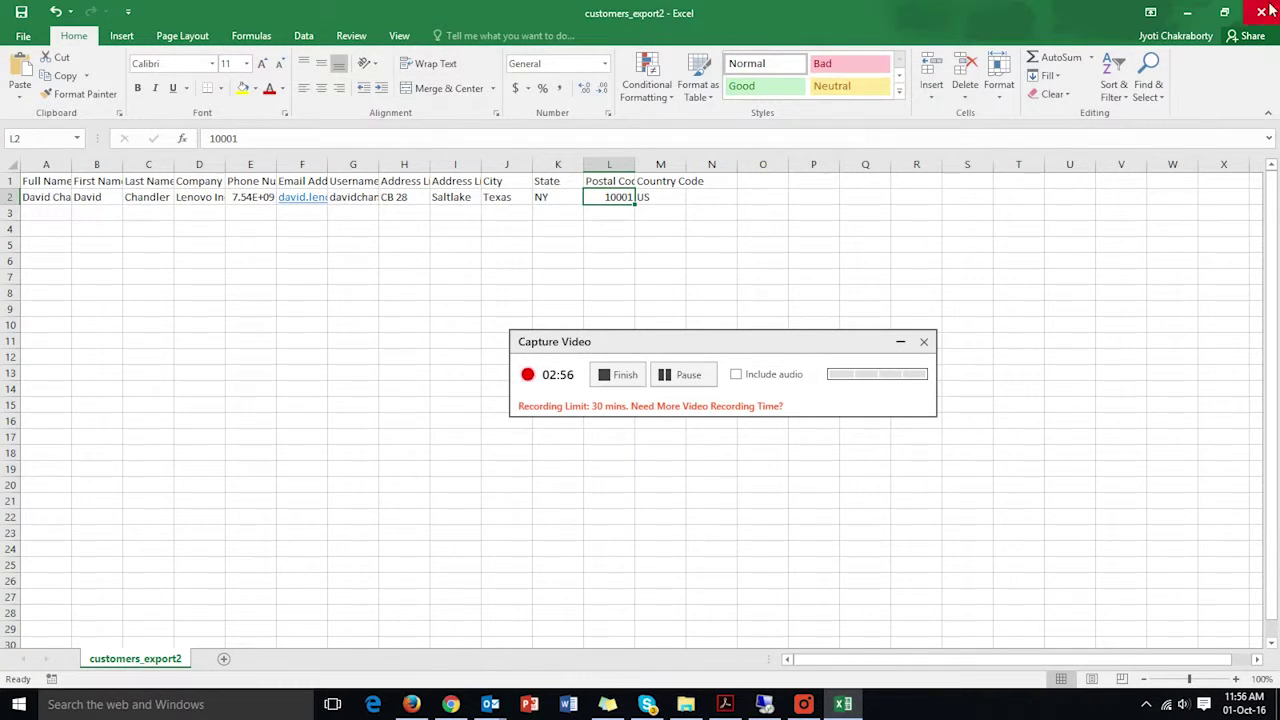
{"action": "left_click", "coordinate": [1263, 10]}
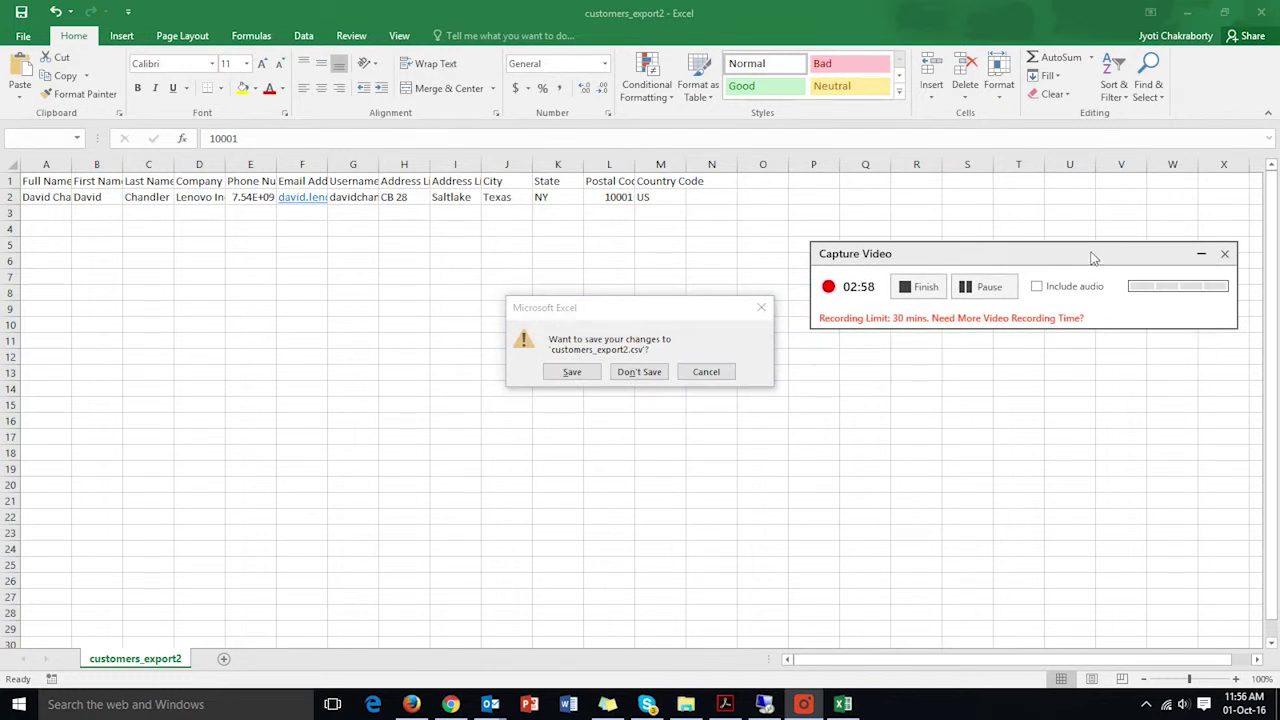
- Save the changes over customers_export2.csv, confirming replacement and keeping CSV format
{"action": "left_click", "coordinate": [572, 373]}
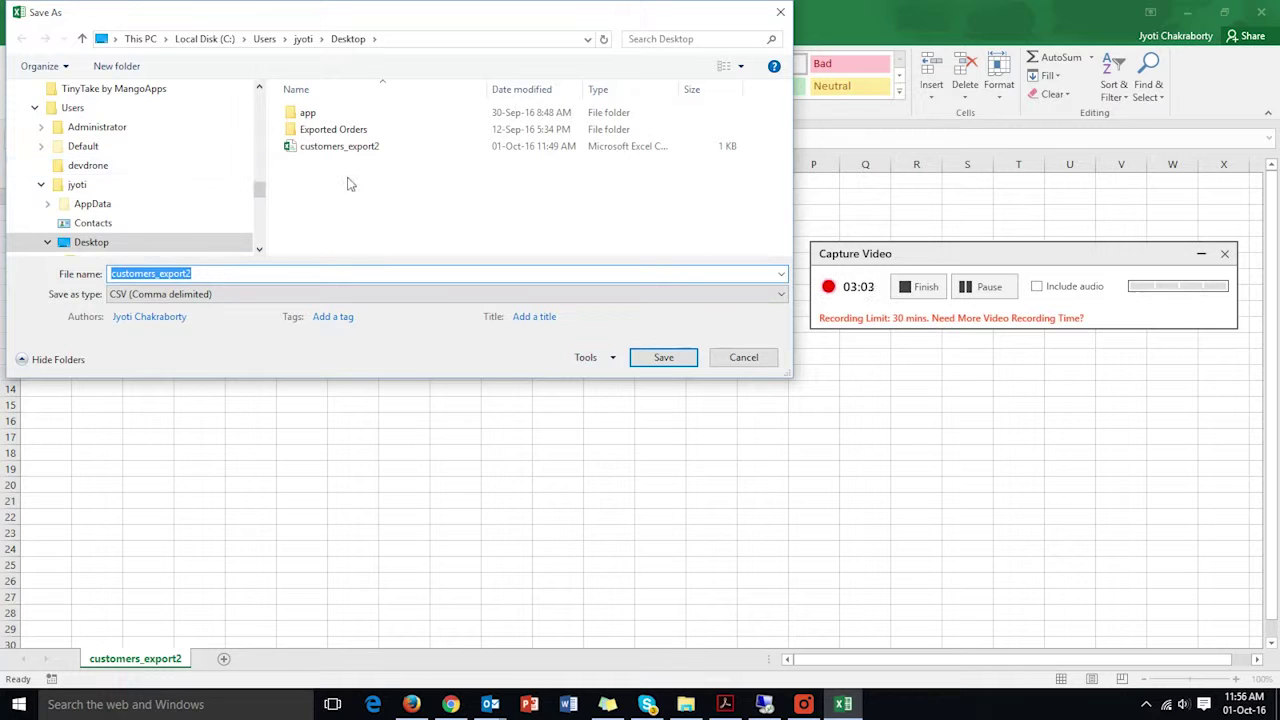
{"action": "double_click", "coordinate": [352, 150]}
{"action": "left_click", "coordinate": [690, 355]}
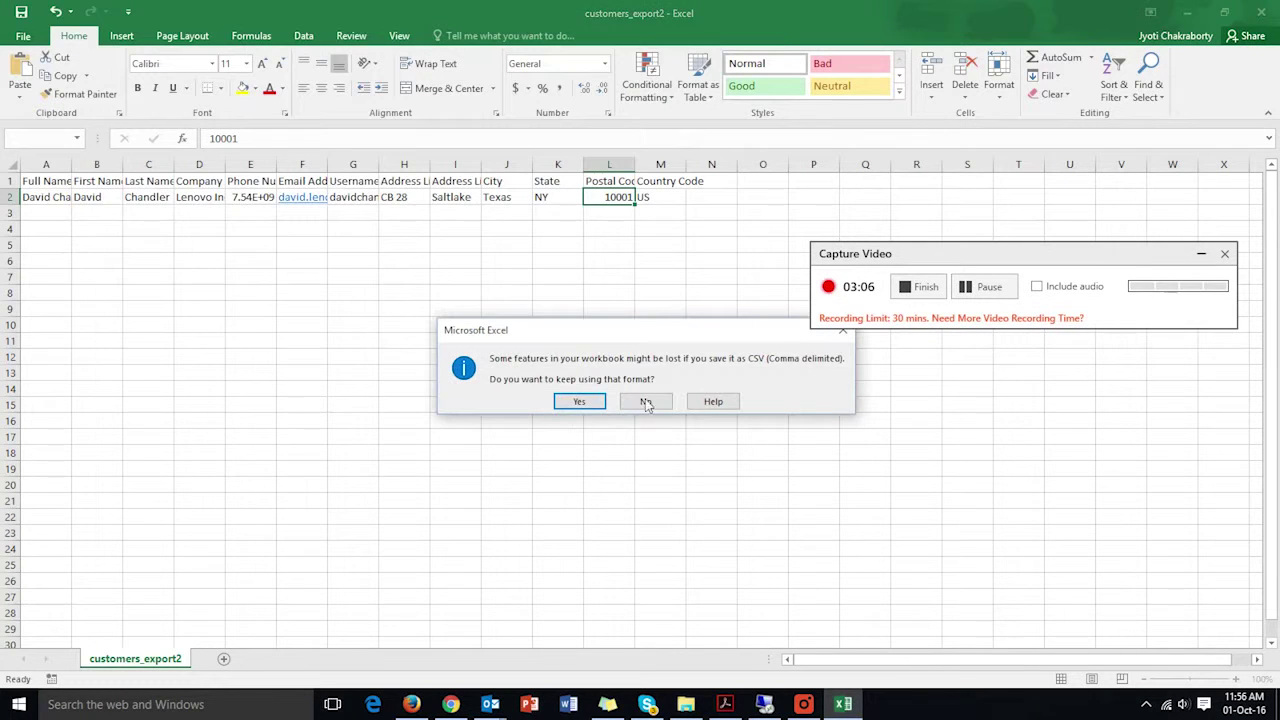
{"action": "left_click", "coordinate": [585, 403]}
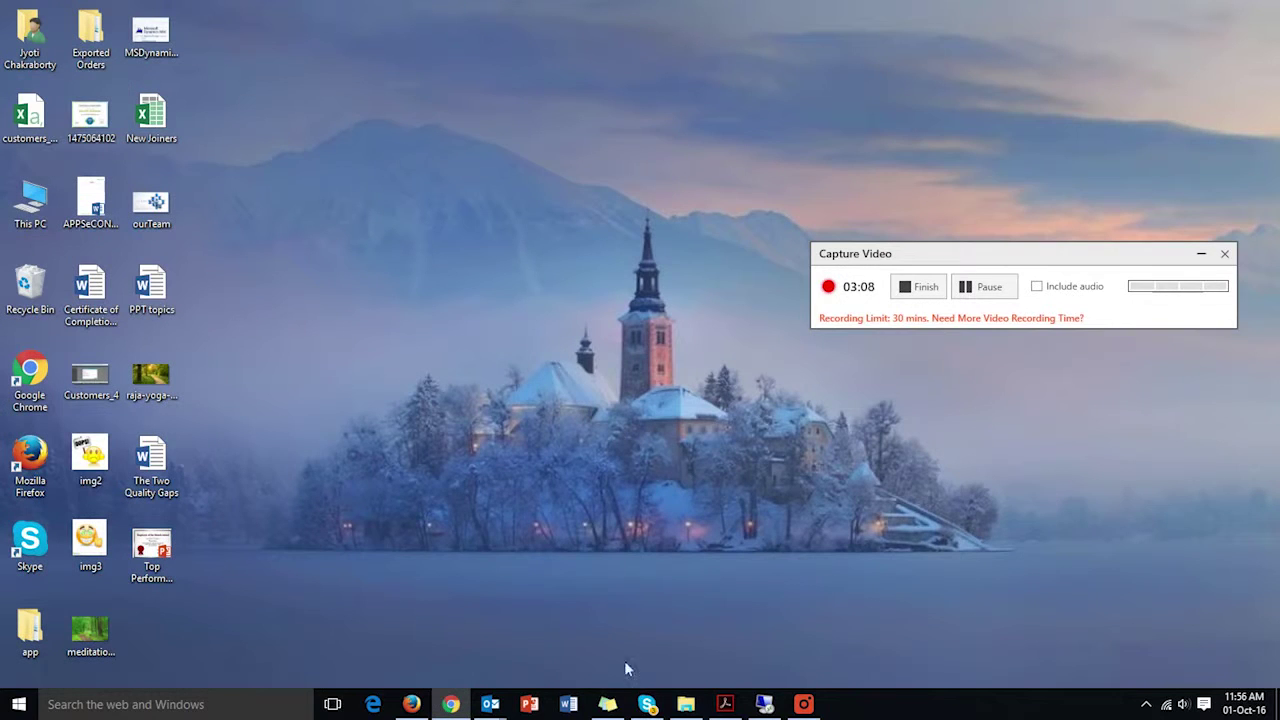
{"action": "left_click", "coordinate": [413, 704]}
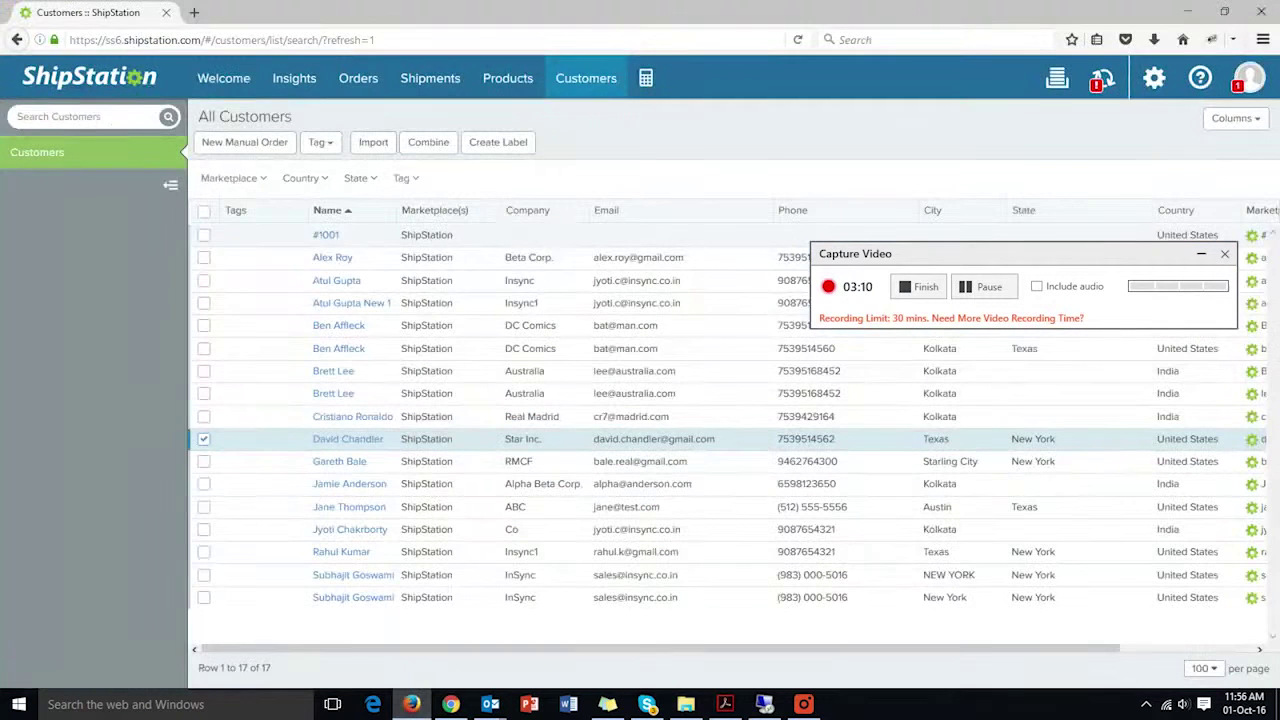
- Re-import customers_export2.csv with 'Update the existing record with the csv' selected
{"action": "left_click", "coordinate": [373, 142]}
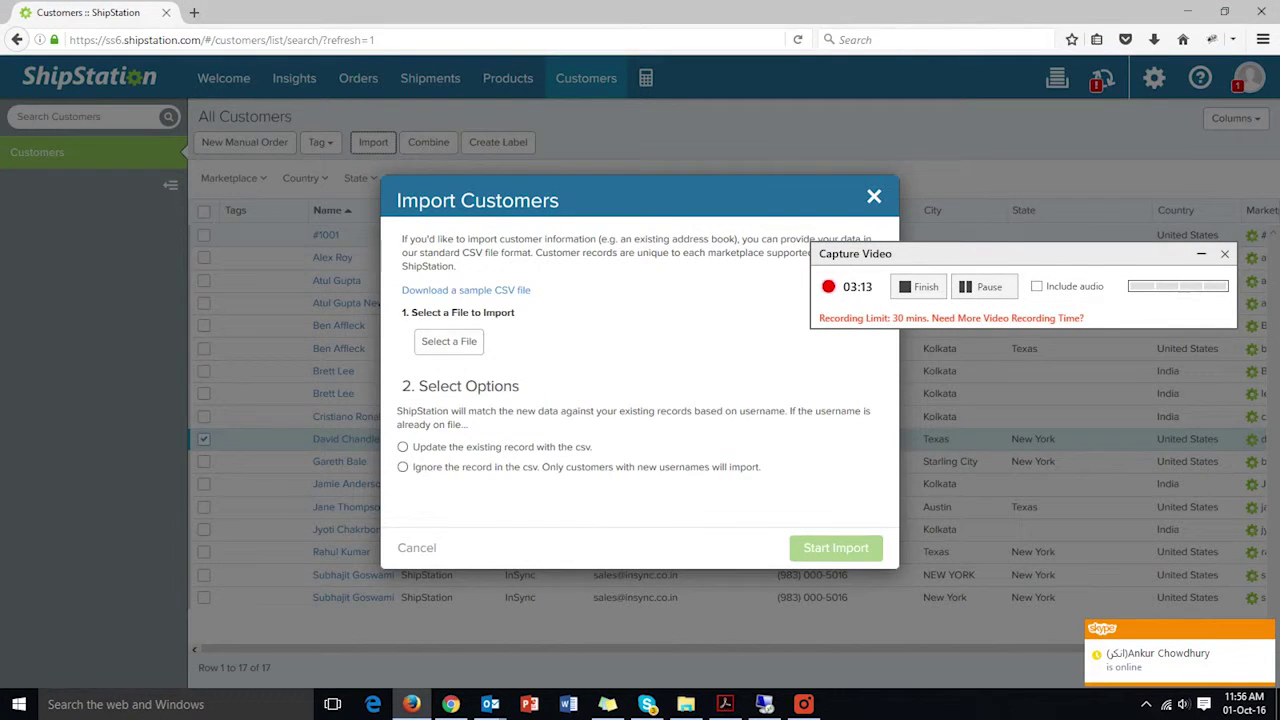
{"action": "left_click", "coordinate": [460, 350]}
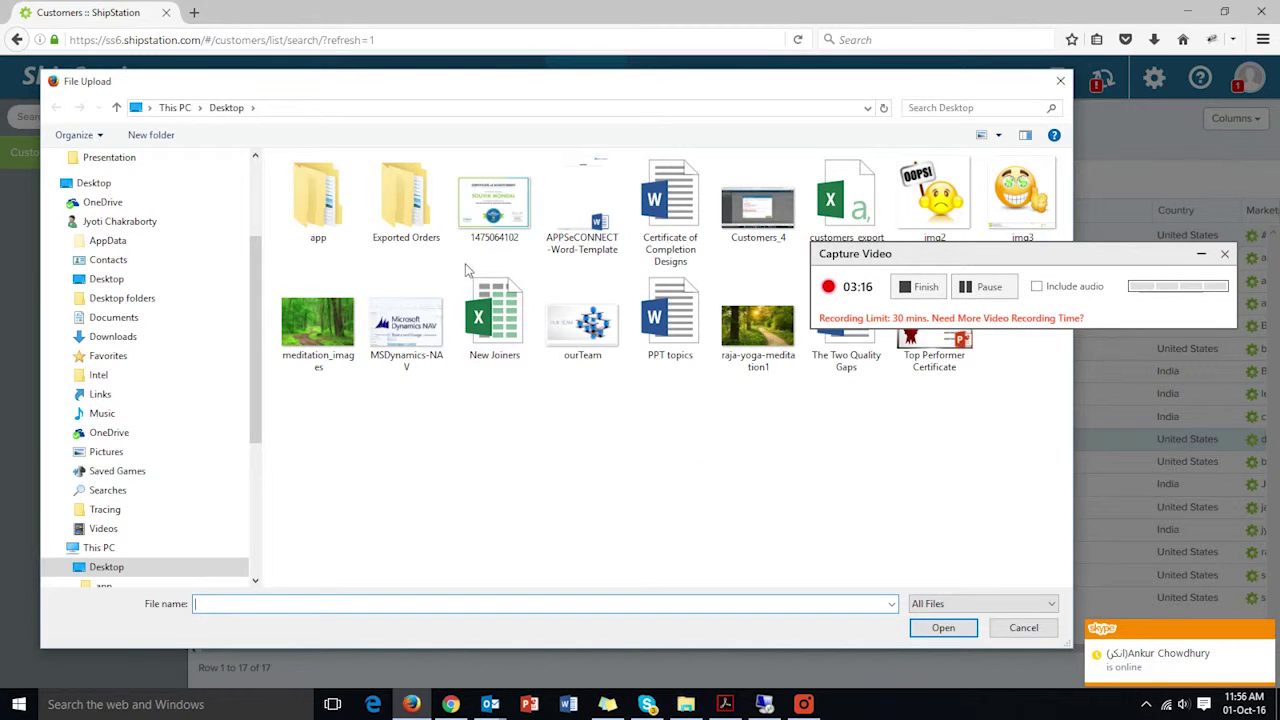
{"action": "double_click", "coordinate": [862, 208]}
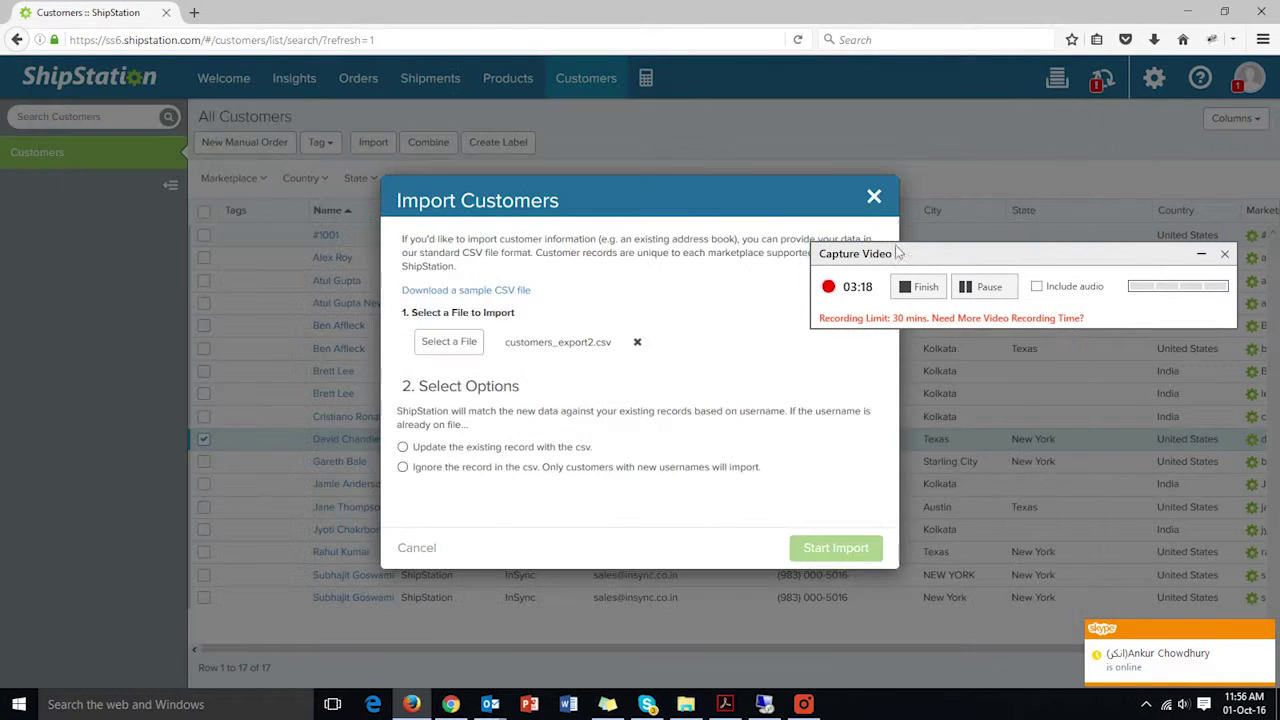
{"action": "left_click", "coordinate": [445, 452]}
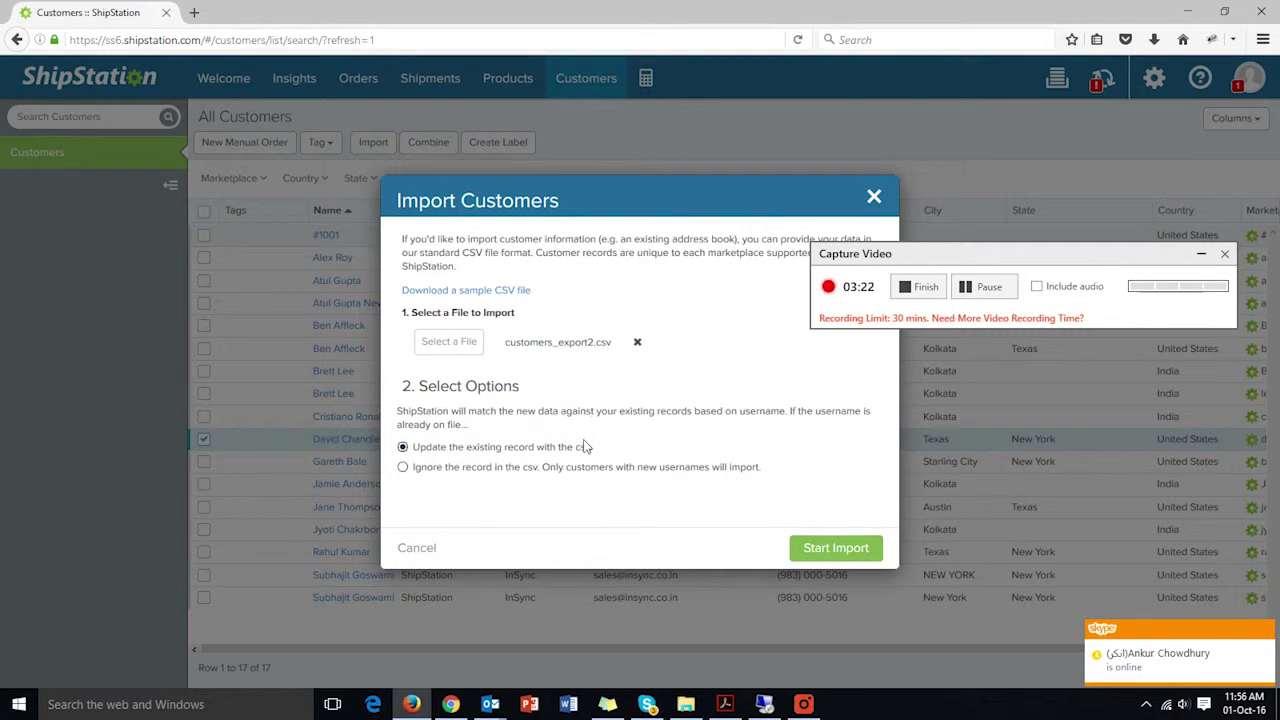
{"action": "left_click", "coordinate": [828, 549]}
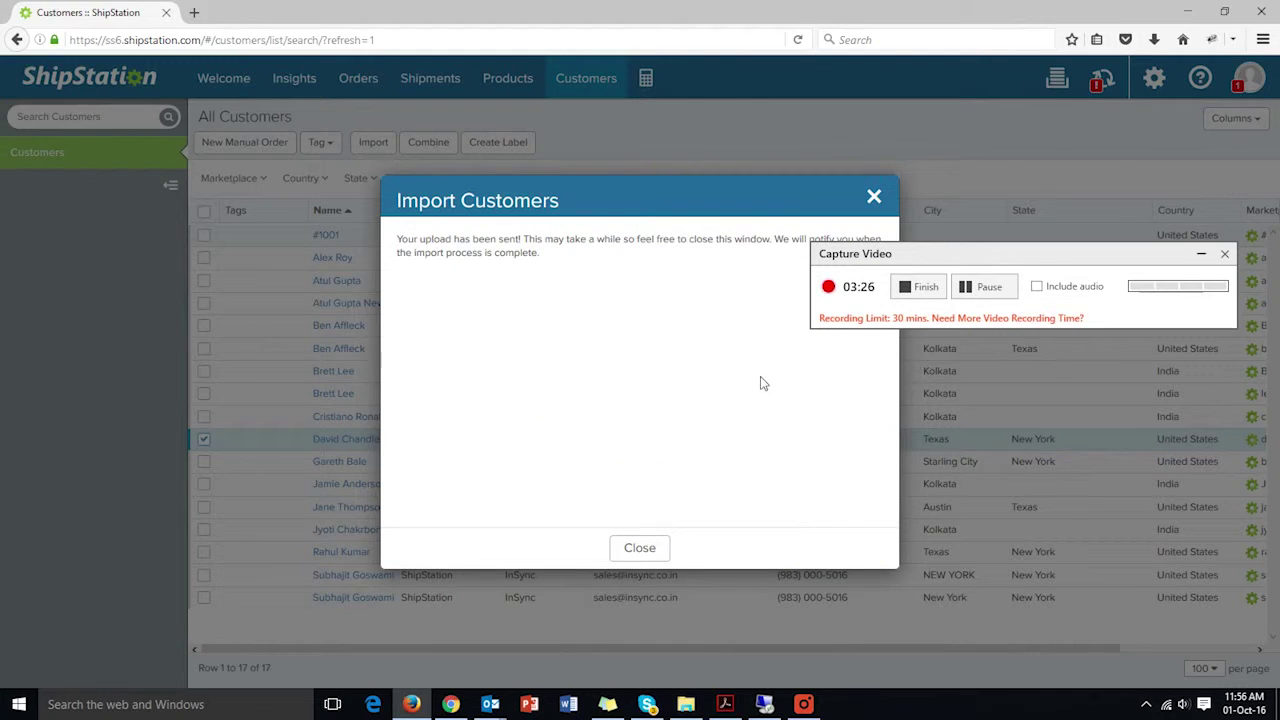
{"action": "left_click", "coordinate": [659, 553]}
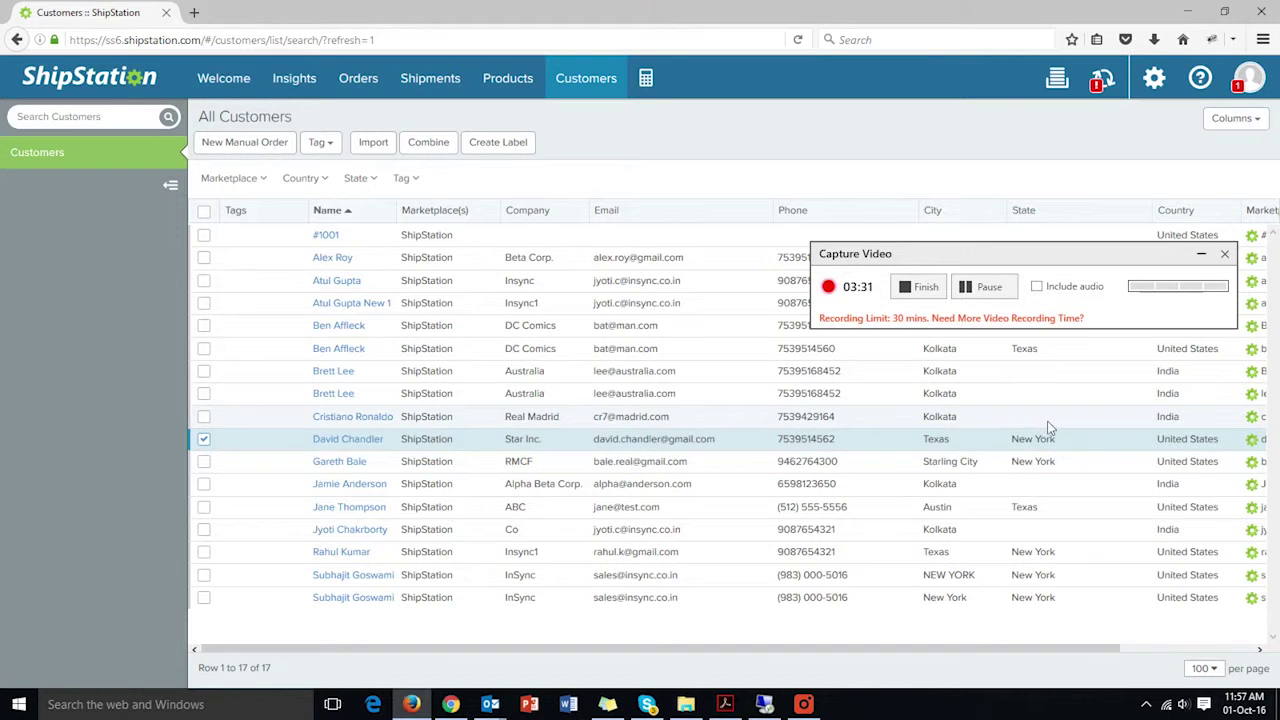
- Dismiss the import-complete notice and reload the customer list showing company Lenovo Inc
{"action": "left_click_drag", "start_coordinate": [1092, 258], "coordinate": [408, 500]}
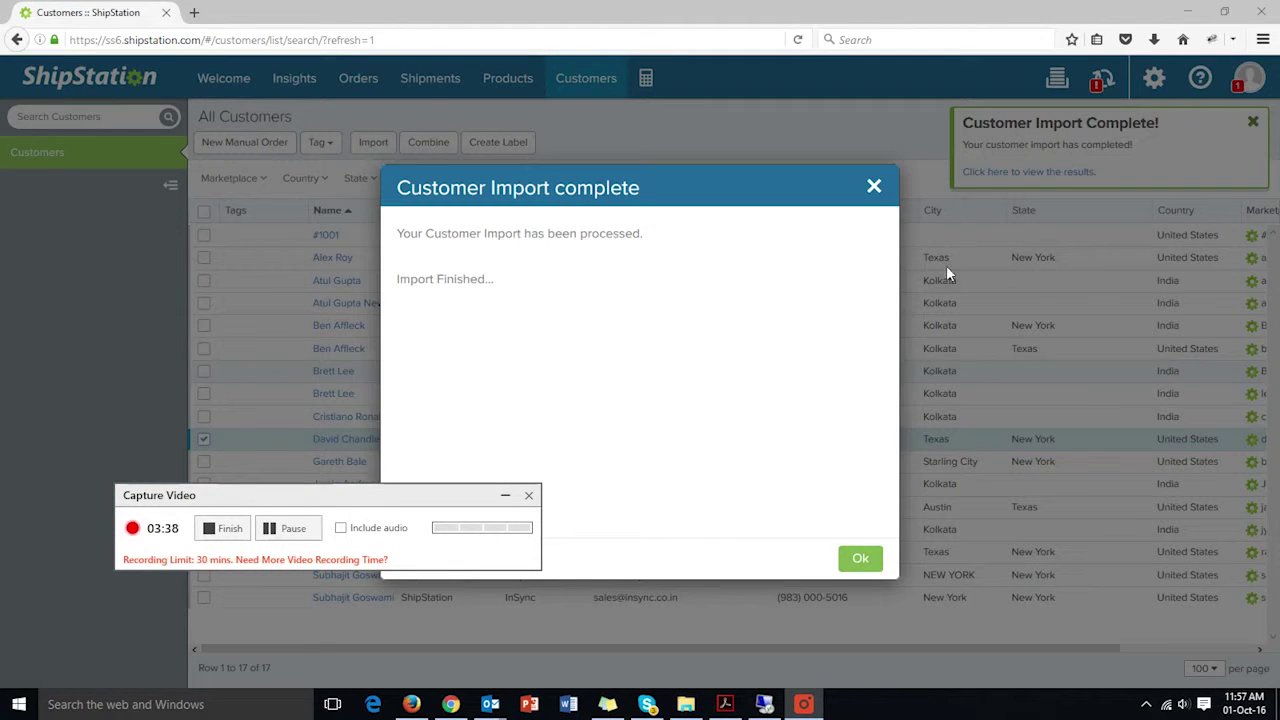
{"action": "left_click", "coordinate": [860, 557]}
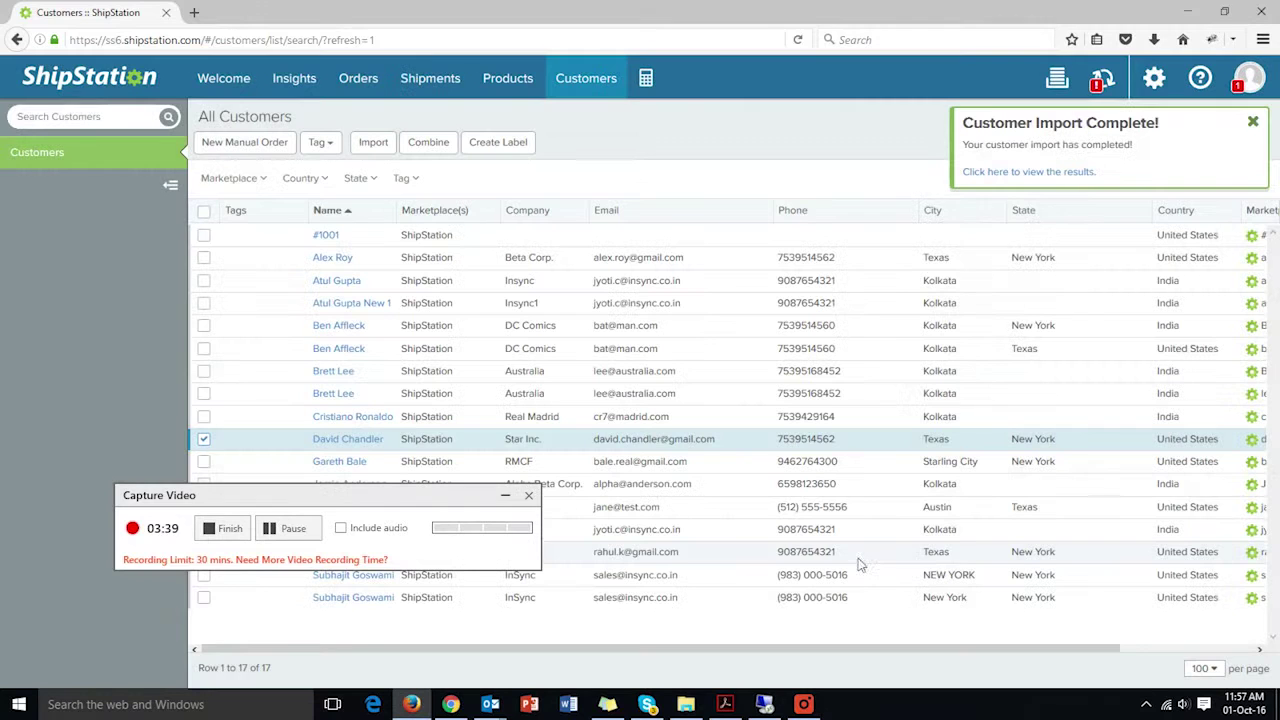
{"action": "left_click", "coordinate": [1010, 178]}
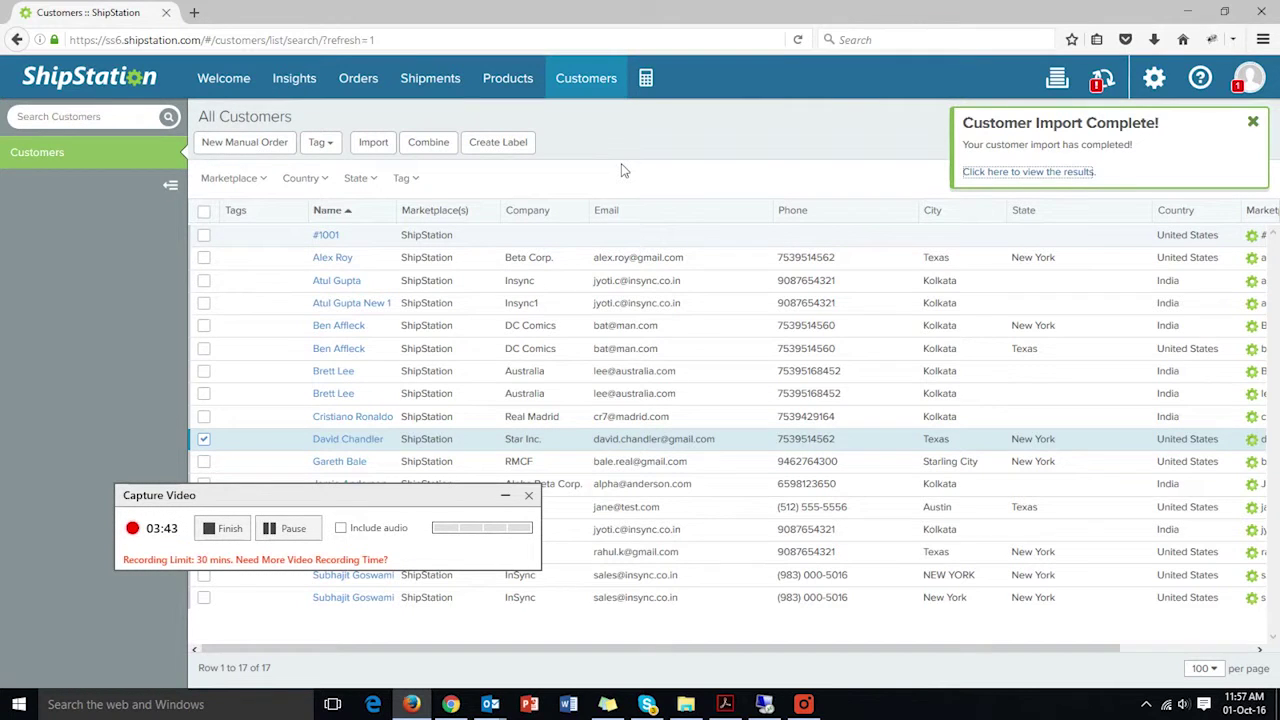
{"action": "left_click", "coordinate": [400, 39]}
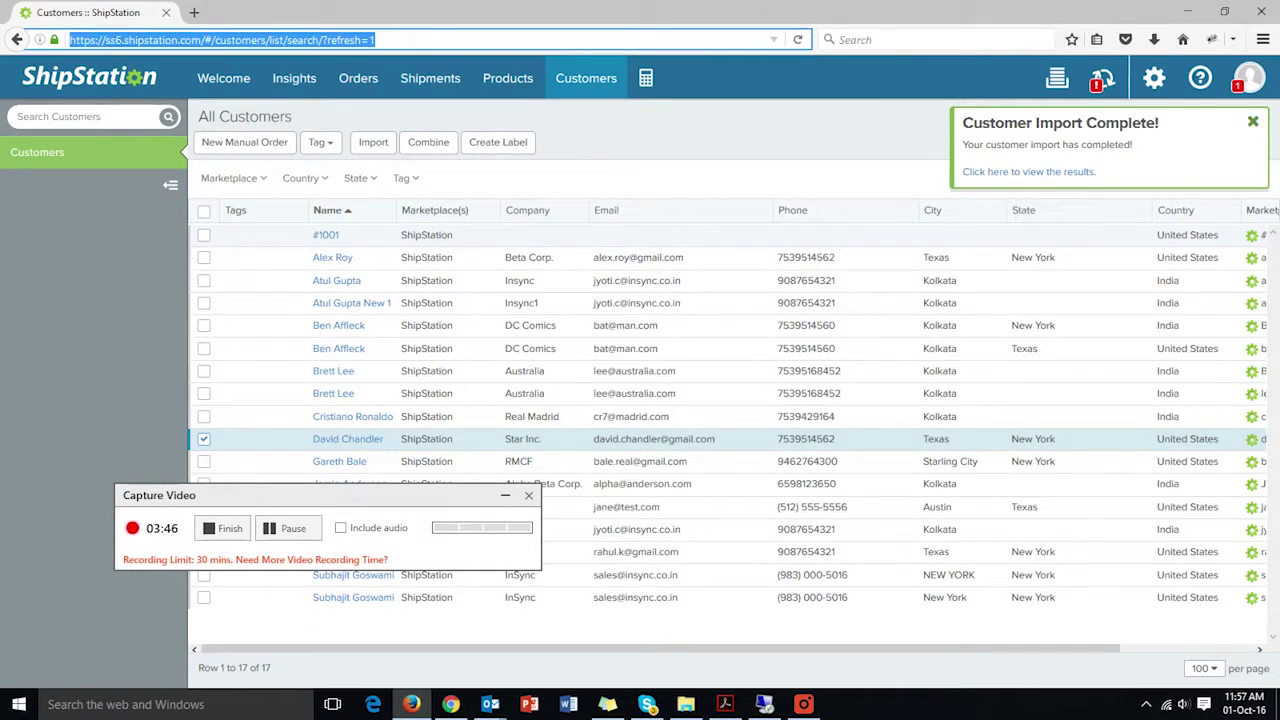
{"action": "left_click", "coordinate": [505, 130]}
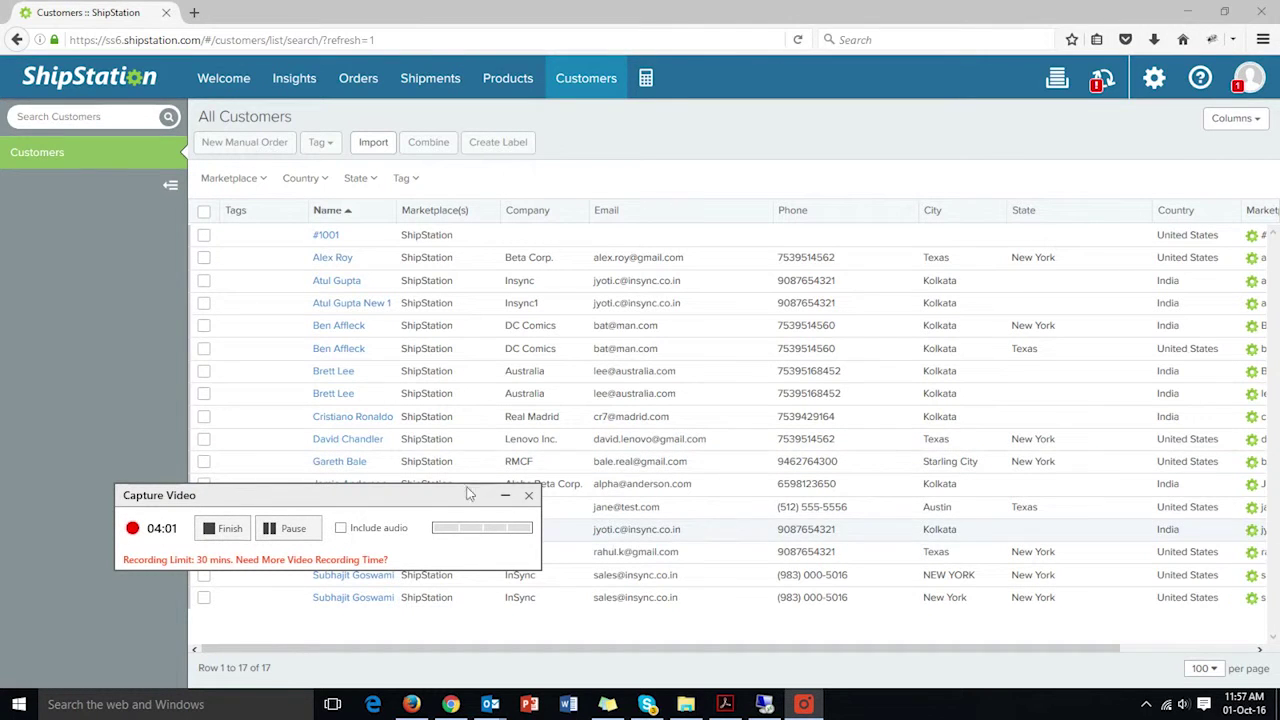
{"action": "left_click", "coordinate": [764, 704]}
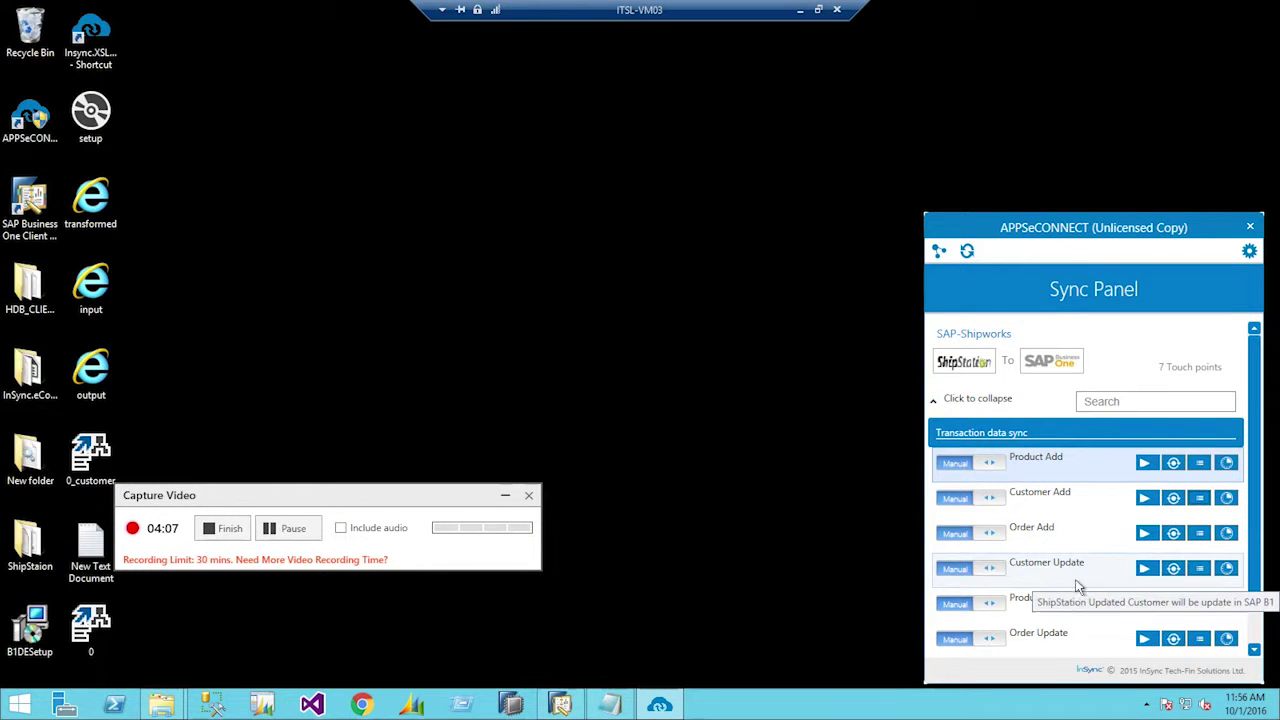
- Run the Customer Update sync and open its transaction log confirming completion
{"action": "left_click", "coordinate": [1152, 573]}
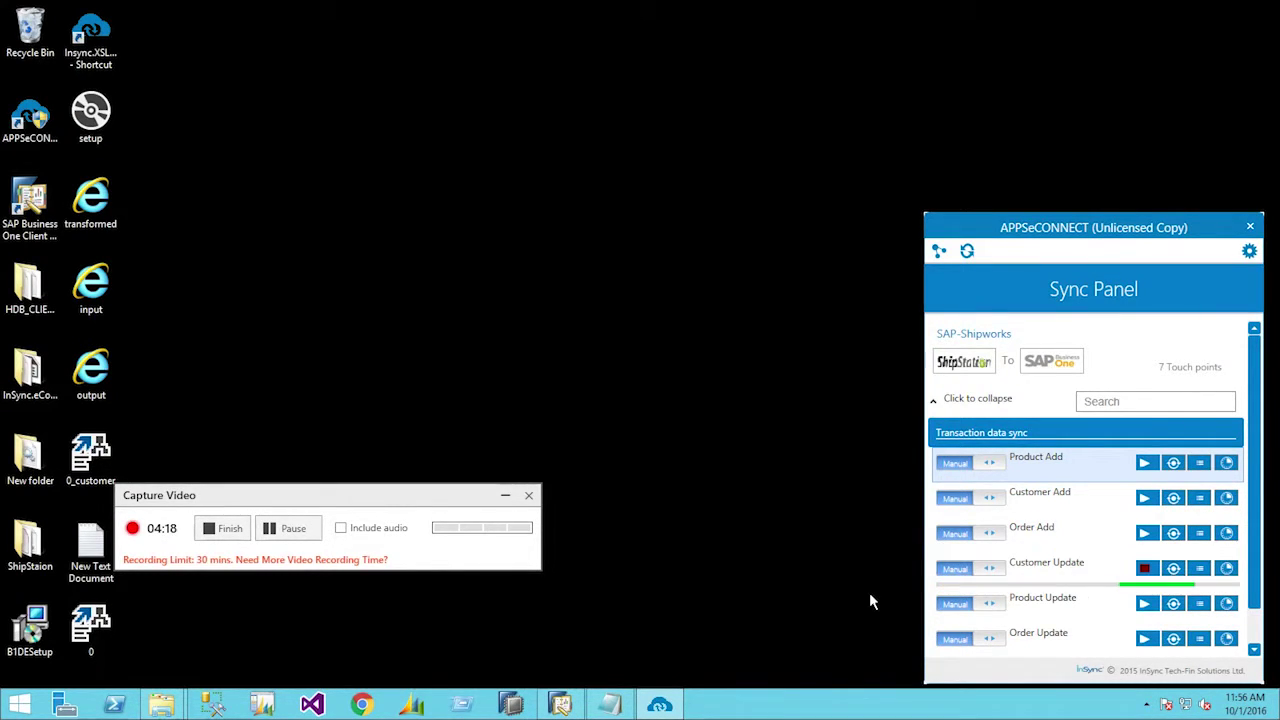
{"action": "left_click", "coordinate": [1199, 568]}
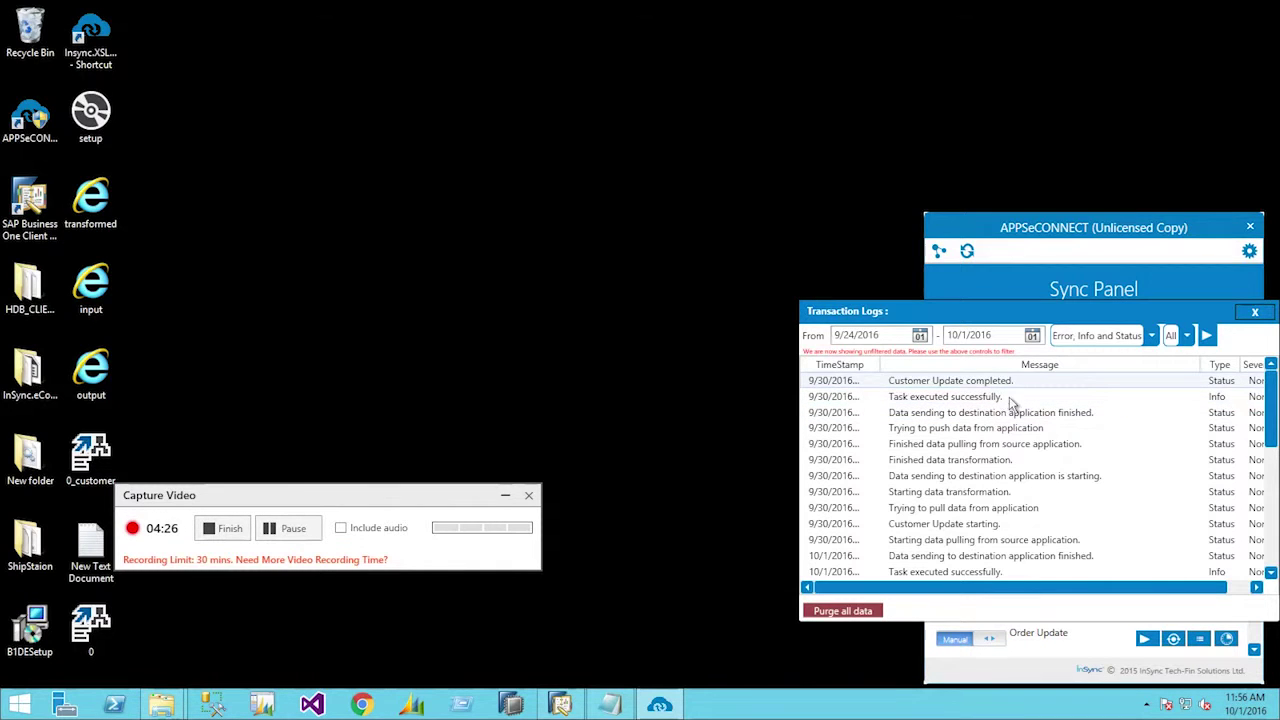
{"action": "left_click", "coordinate": [287, 528]}
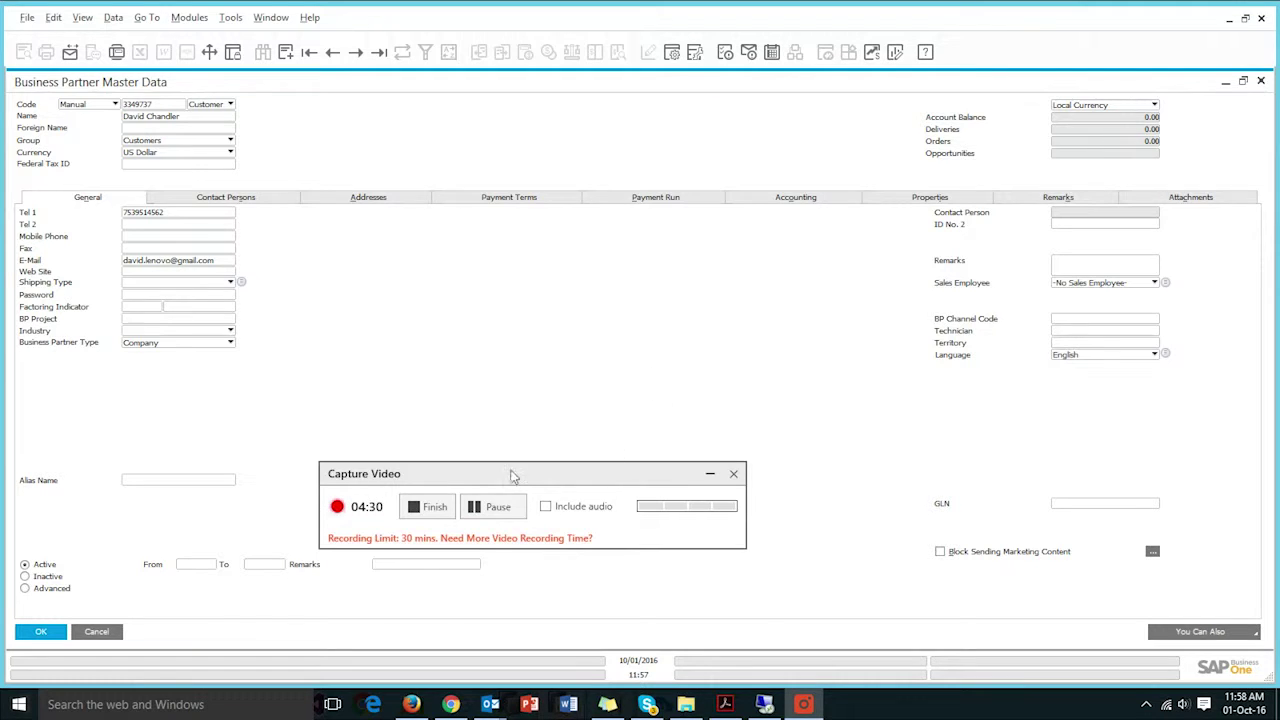
- Check the business partner's updated E-Mail field, then close SAP Business One and minimize the remote desktop
{"action": "left_click_drag", "start_coordinate": [513, 473], "coordinate": [661, 421]}
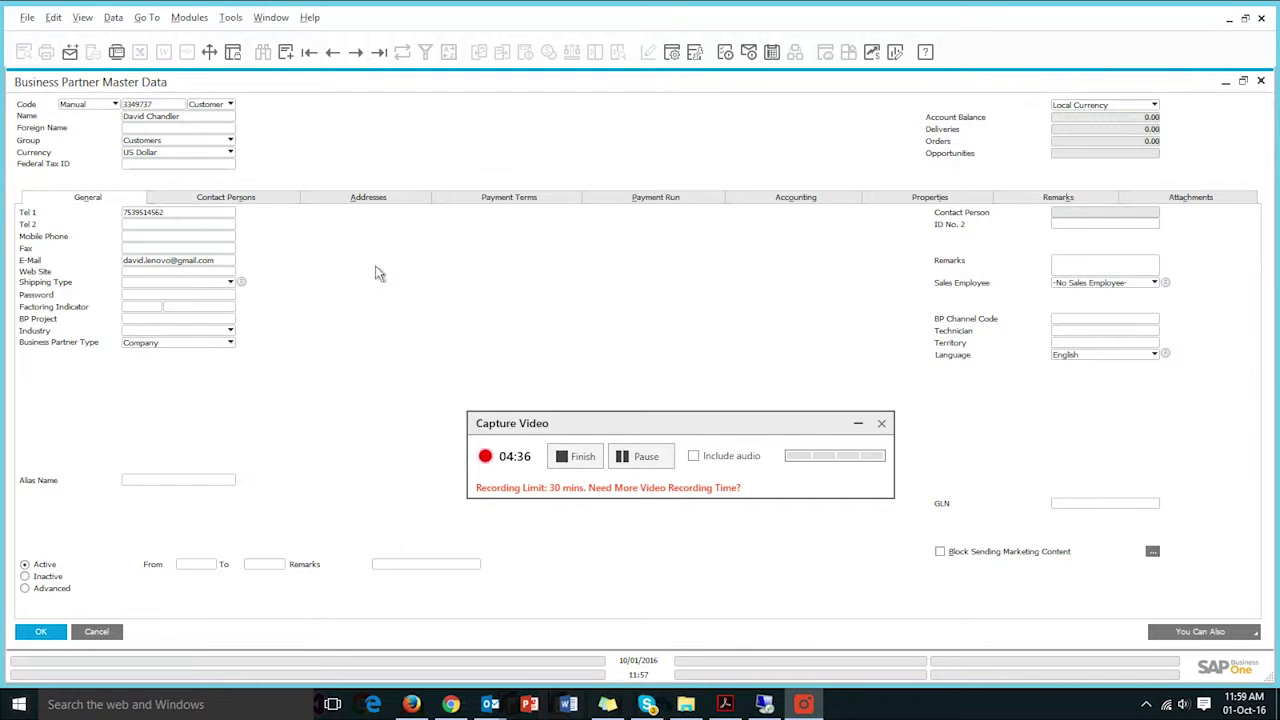
{"action": "left_click", "coordinate": [1229, 18]}
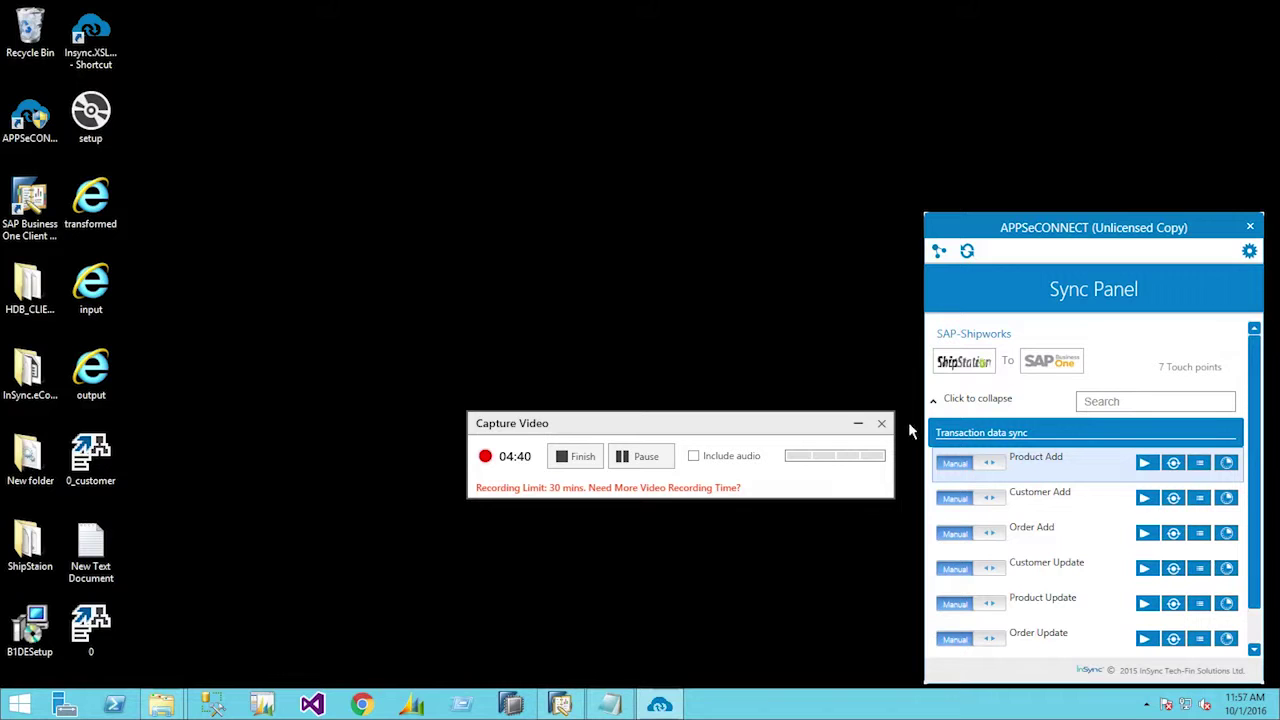
{"action": "mouse_move", "coordinate": [640, 3]}
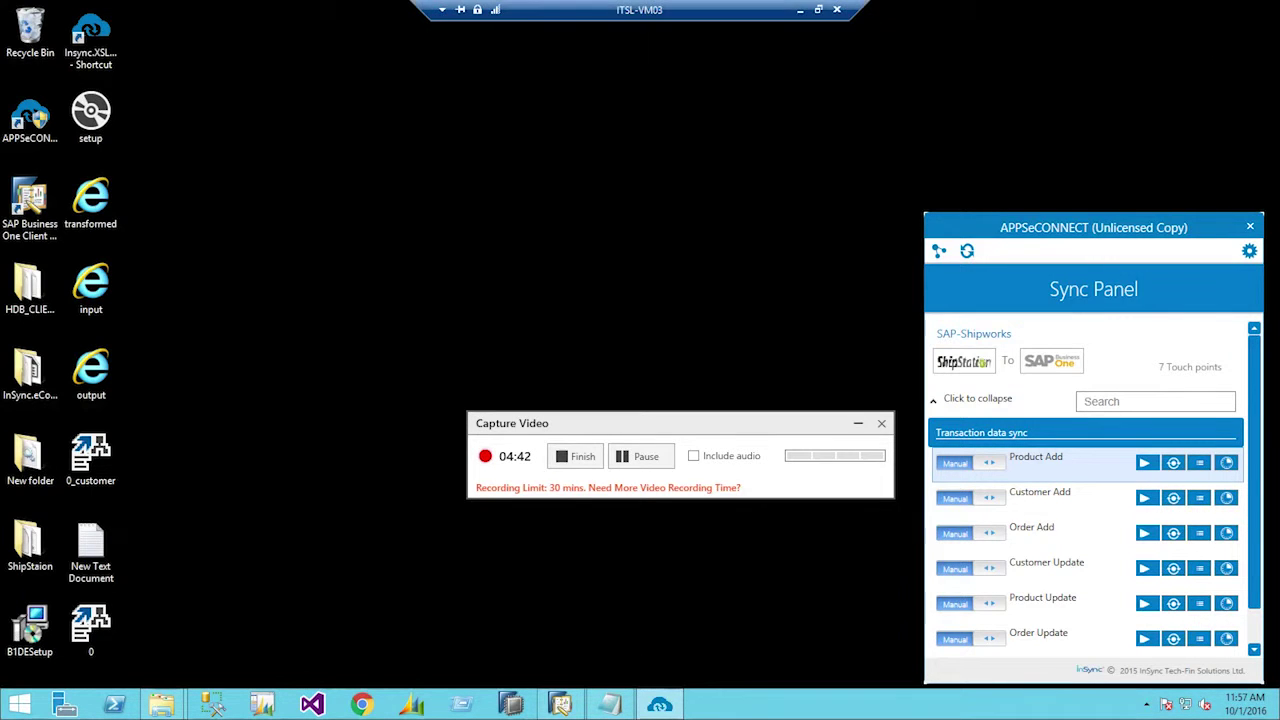
{"action": "left_click", "coordinate": [800, 14]}
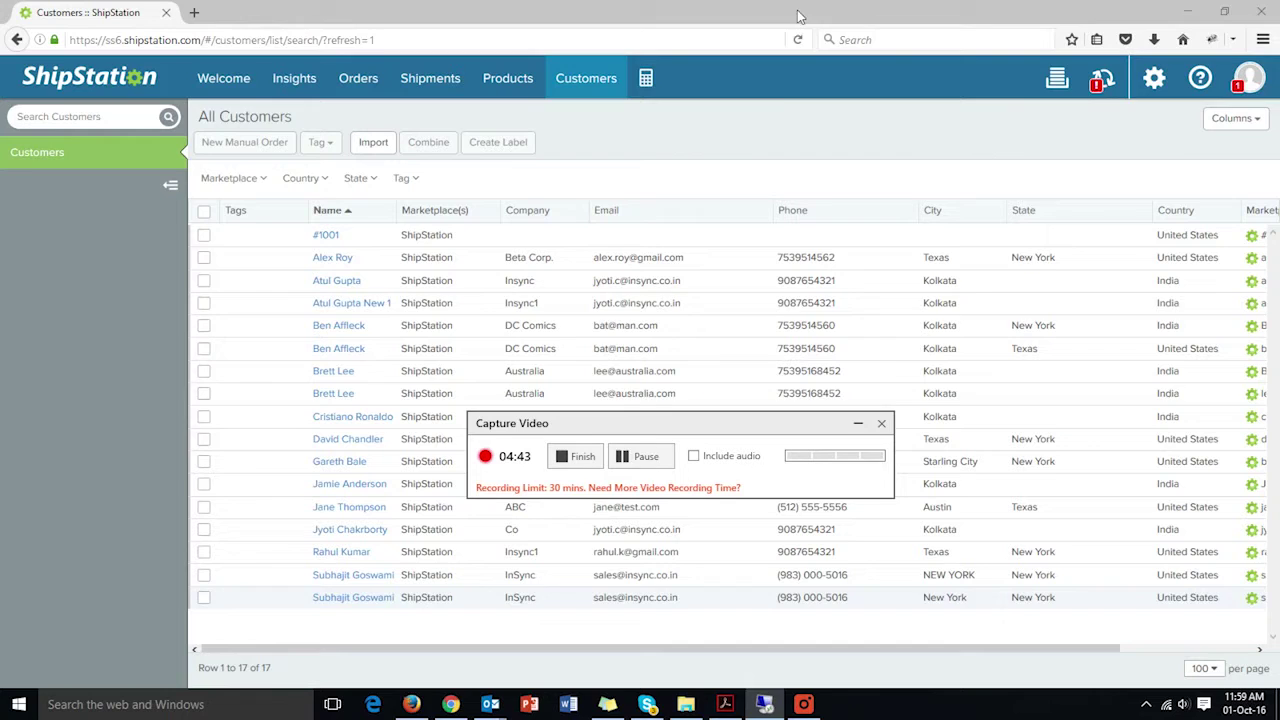
- Create a new standalone product from the Products list and enter the SKU remote1234
{"action": "left_click", "coordinate": [640, 456]}
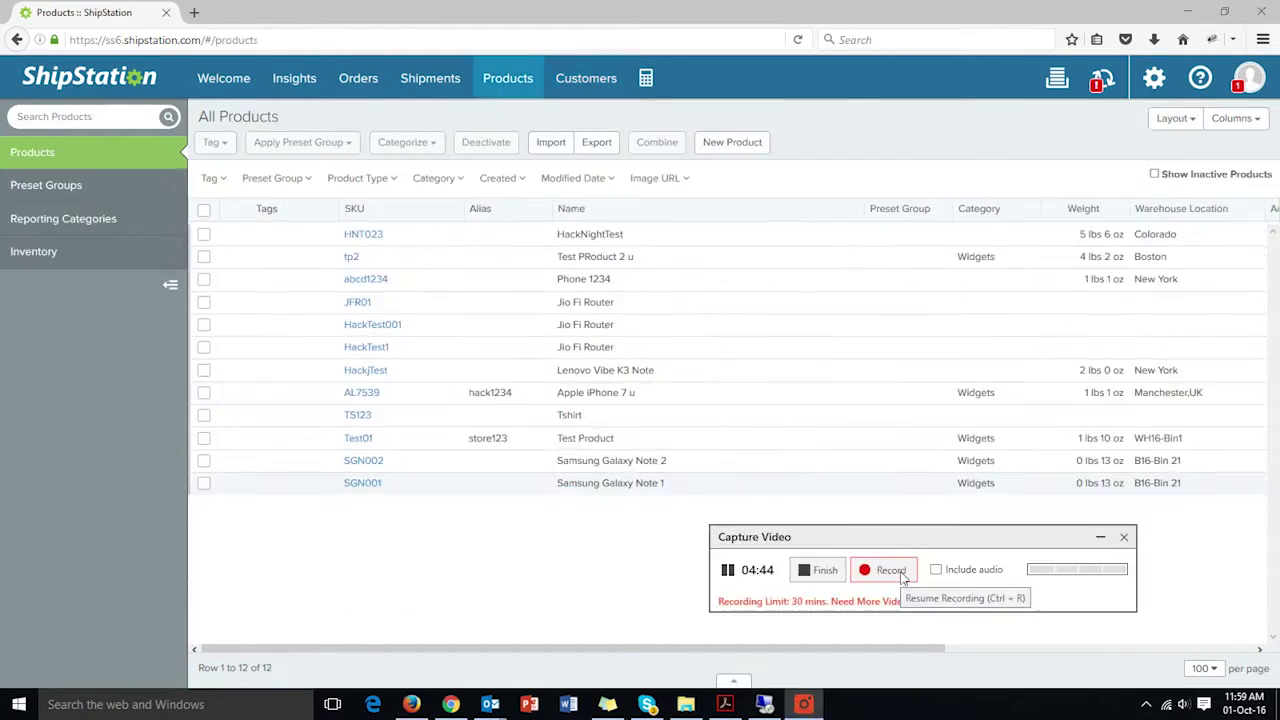
{"action": "left_click", "coordinate": [882, 570]}
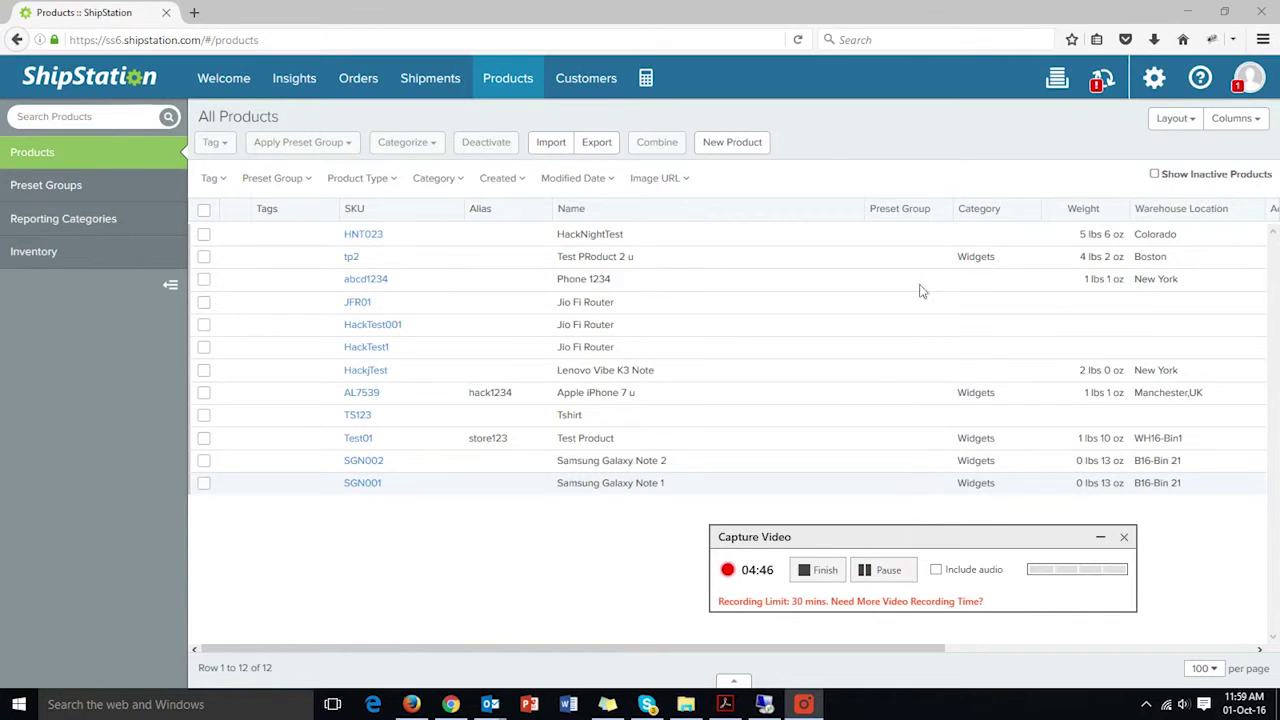
{"action": "left_click", "coordinate": [733, 143]}
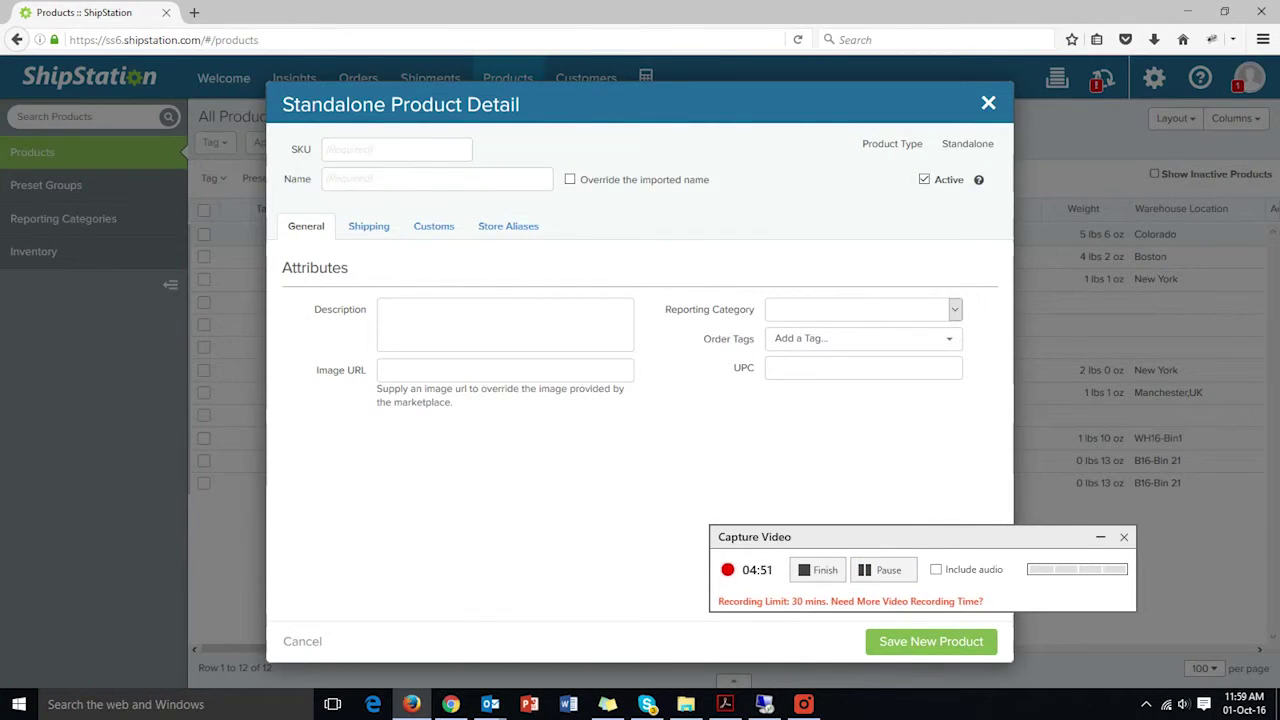
{"action": "type", "text": "remote1"}
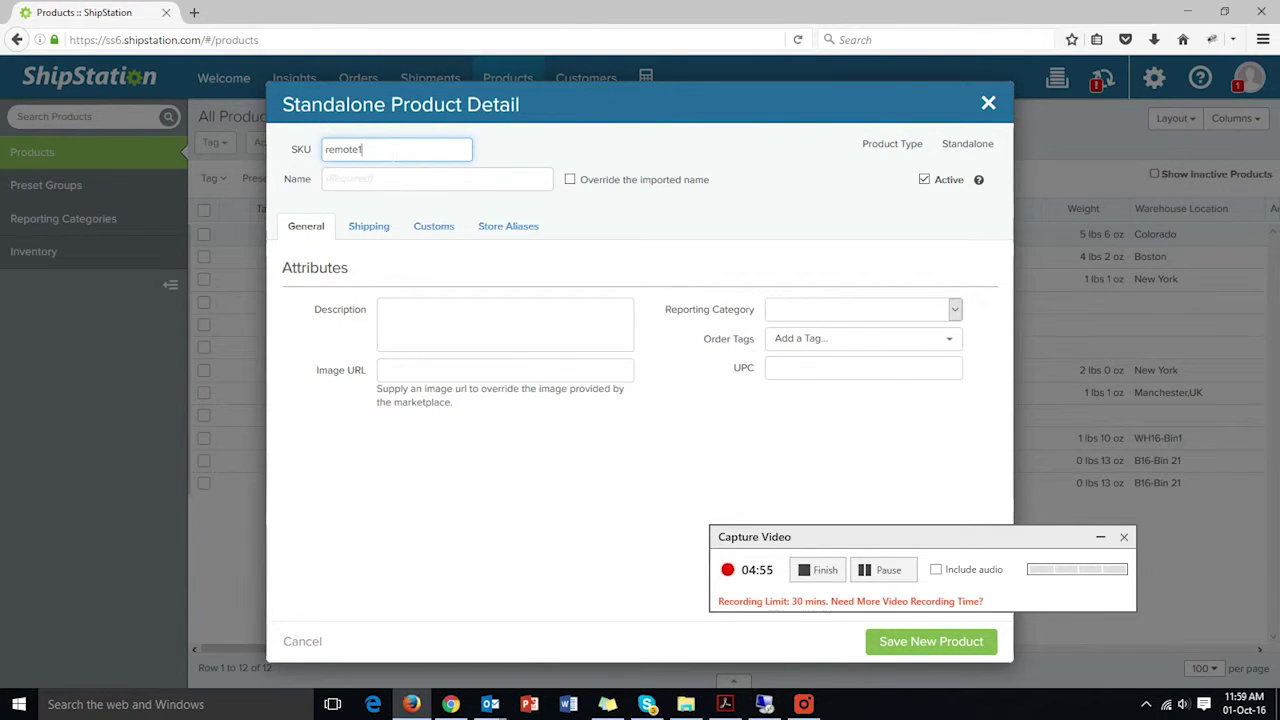
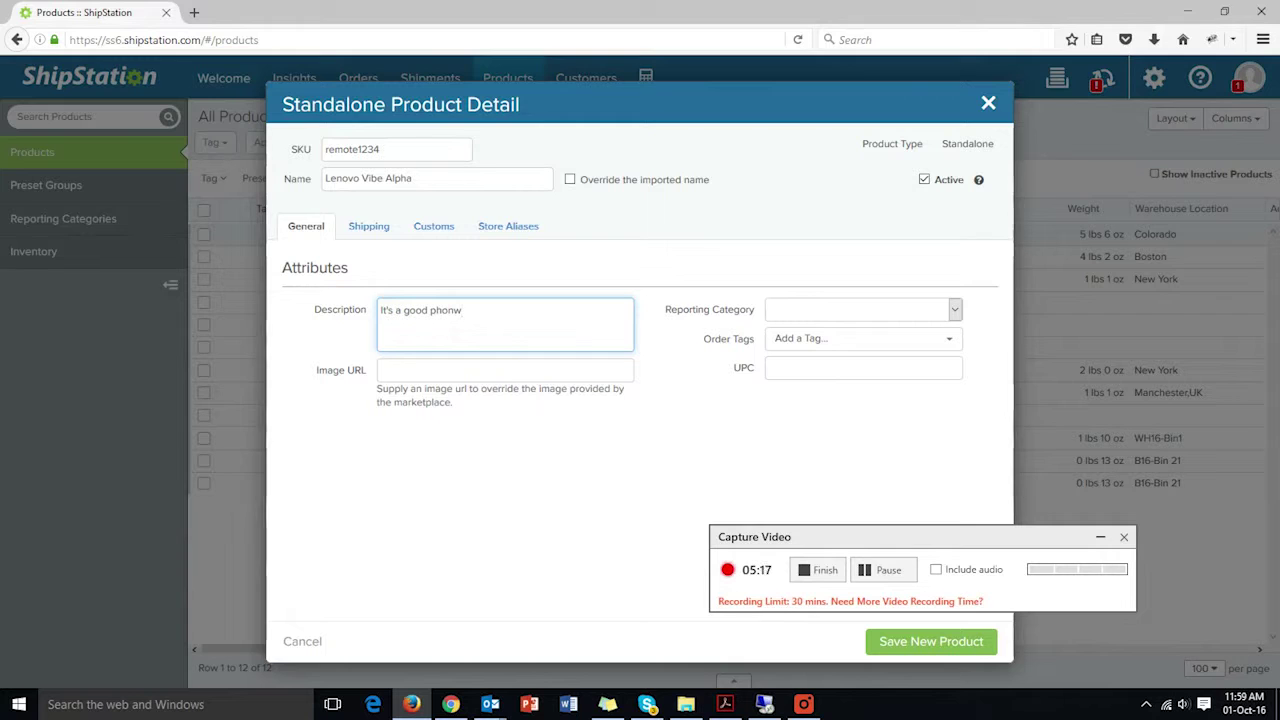
- Fix the typo so the description reads 'It's a good phone', then show the shipping defaults
{"action": "key", "text": "BackSpace"}
{"action": "type", "text": "e"}
{"action": "left_click", "coordinate": [382, 234]}
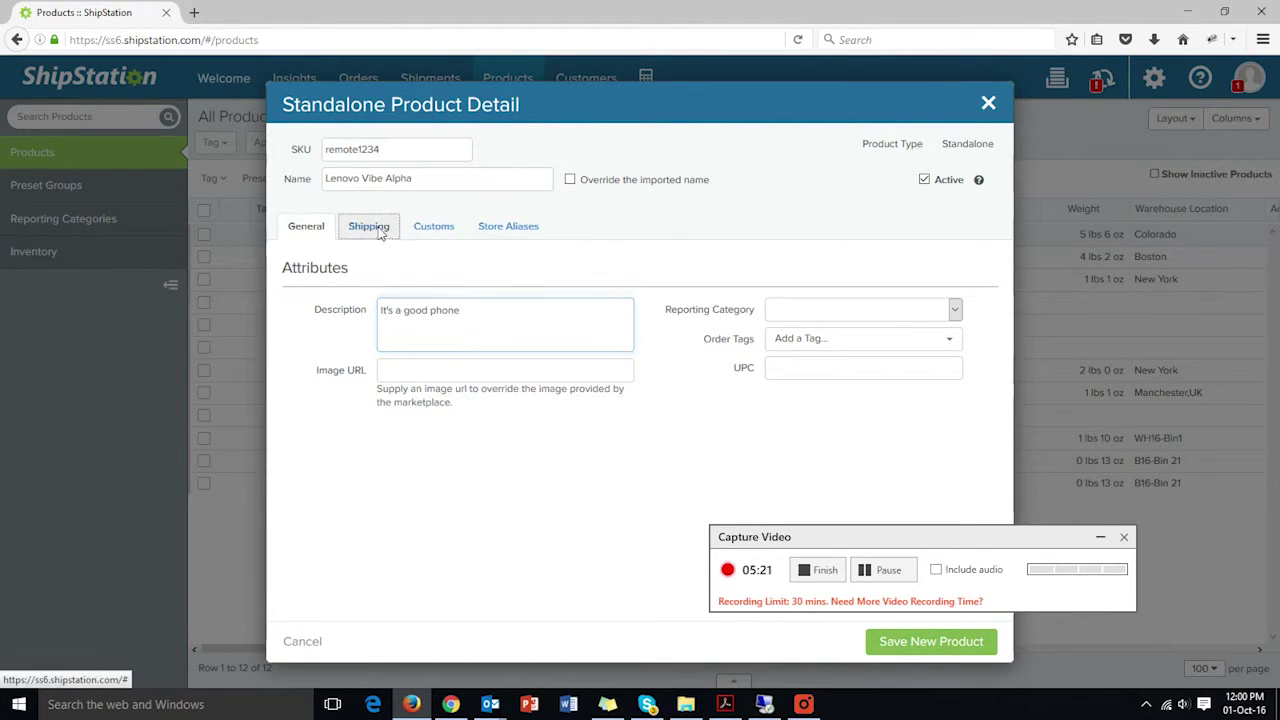
- Set weight 1 lb 2 oz, height 2 in, warehouse New York and fulfillment SKU 75lopi
{"action": "left_click", "coordinate": [452, 411]}
{"action": "left_click", "coordinate": [527, 411]}
{"action": "left_click", "coordinate": [527, 411]}
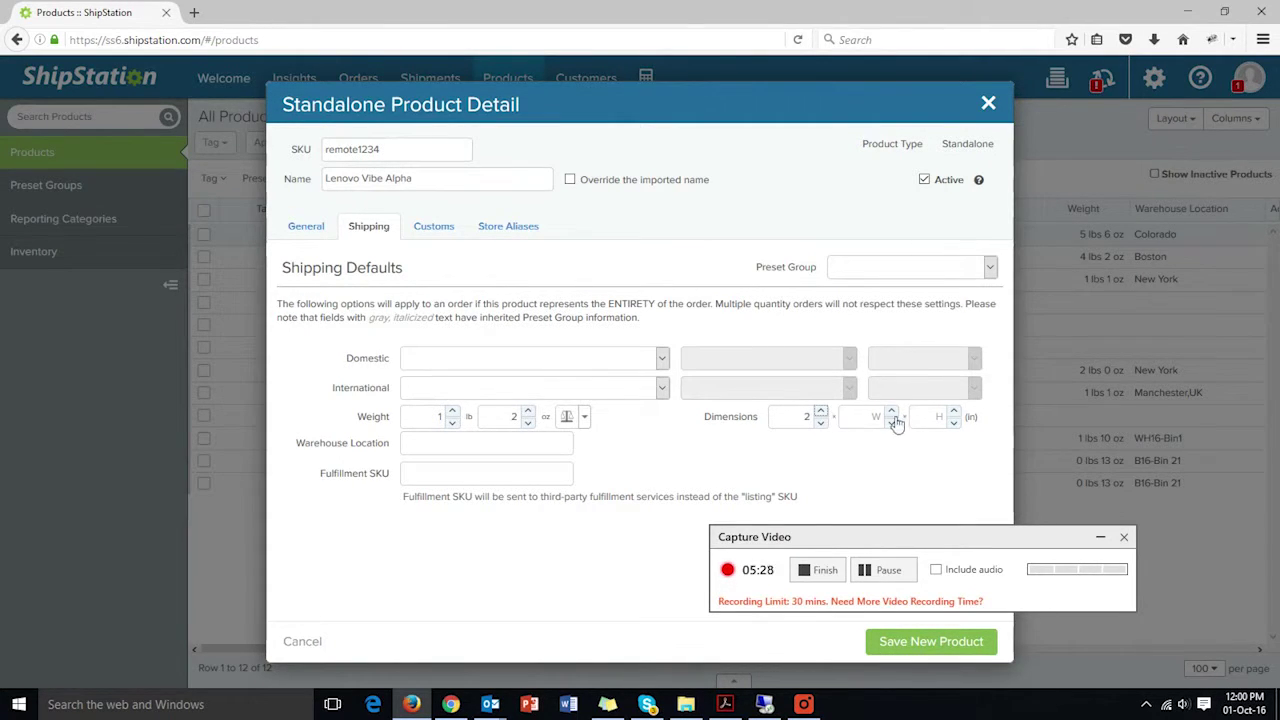
{"action": "left_click", "coordinate": [955, 411]}
{"action": "left_click", "coordinate": [420, 443]}
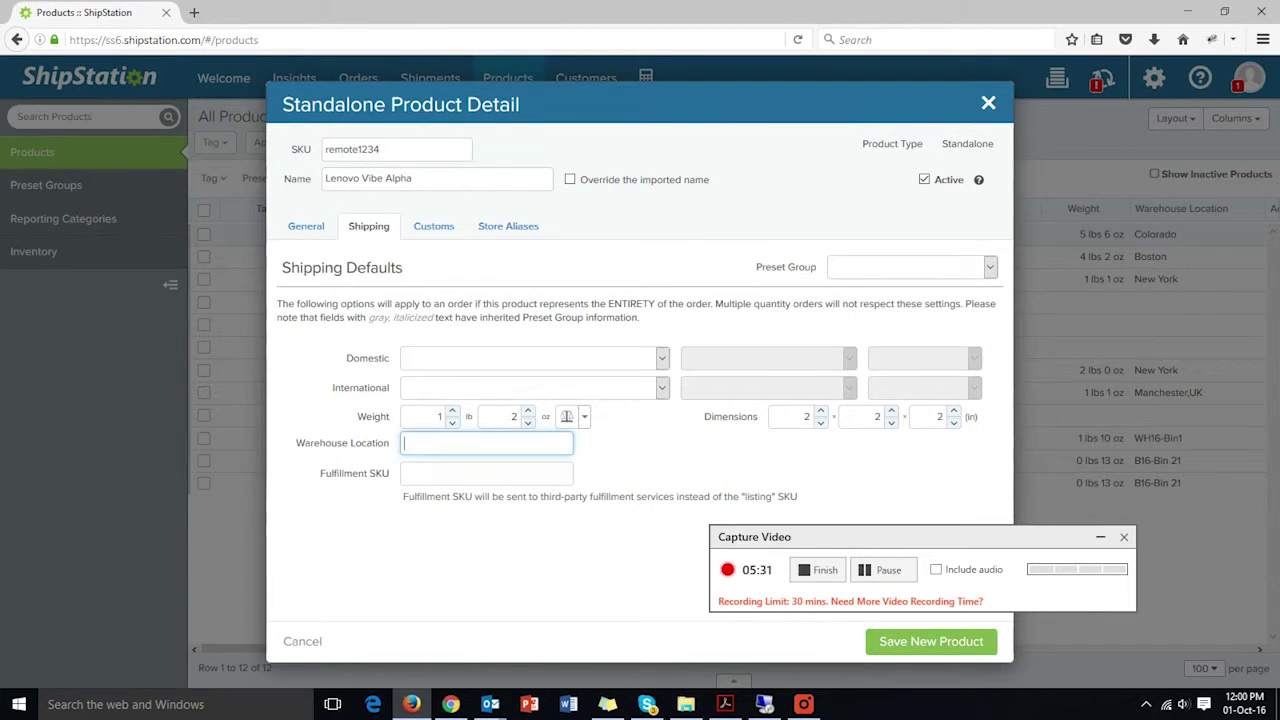
{"action": "type", "text": "New York"}
{"action": "left_click", "coordinate": [486, 473]}
{"action": "type", "text": "7"}
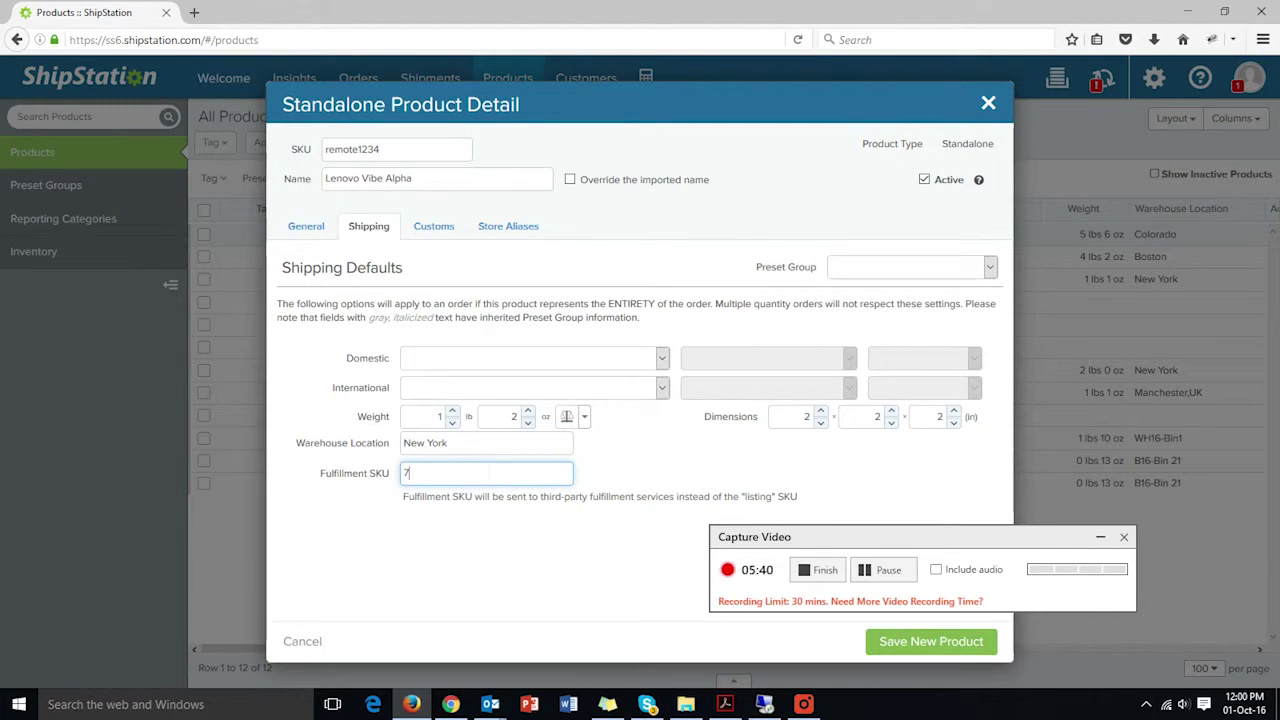
{"action": "type", "text": "5lopi"}
- Enter a declared customs value of $600
{"action": "left_click", "coordinate": [436, 226]}
{"action": "left_click", "coordinate": [459, 392]}
{"action": "type", "text": "600"}
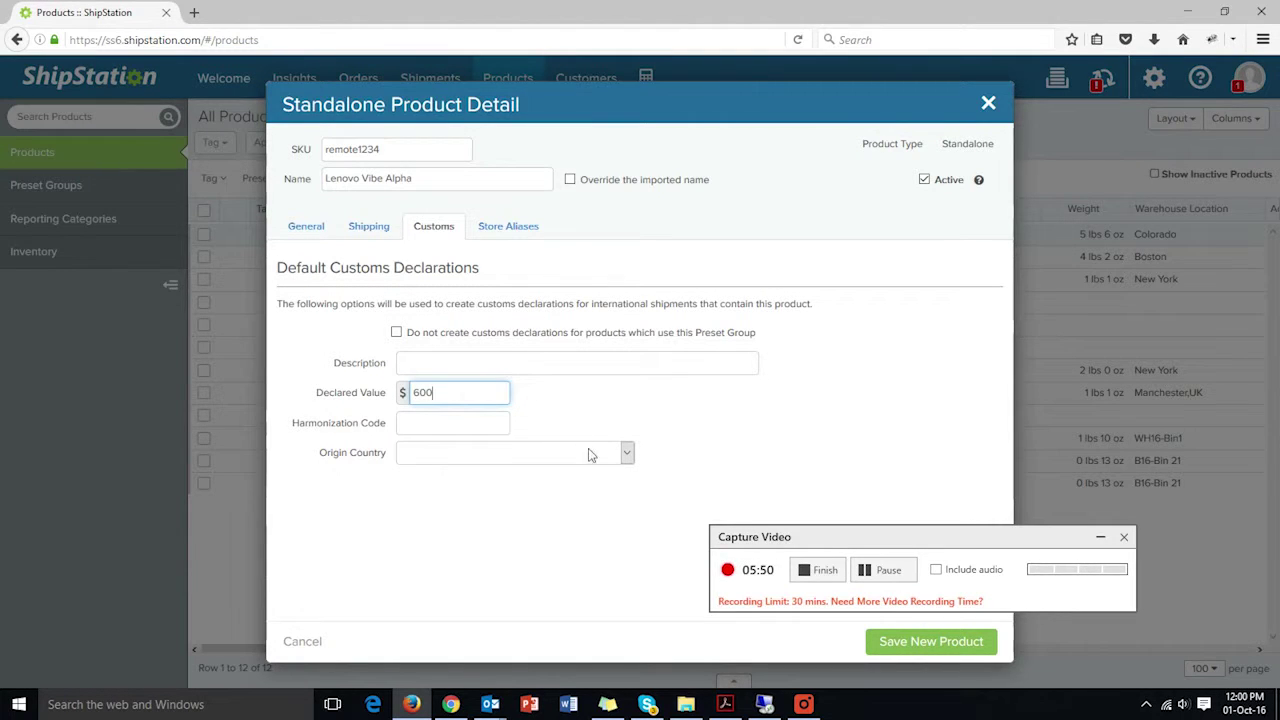
- Pick United States from the origin country list, then view the empty Store Aliases page
{"action": "left_click", "coordinate": [627, 453]}
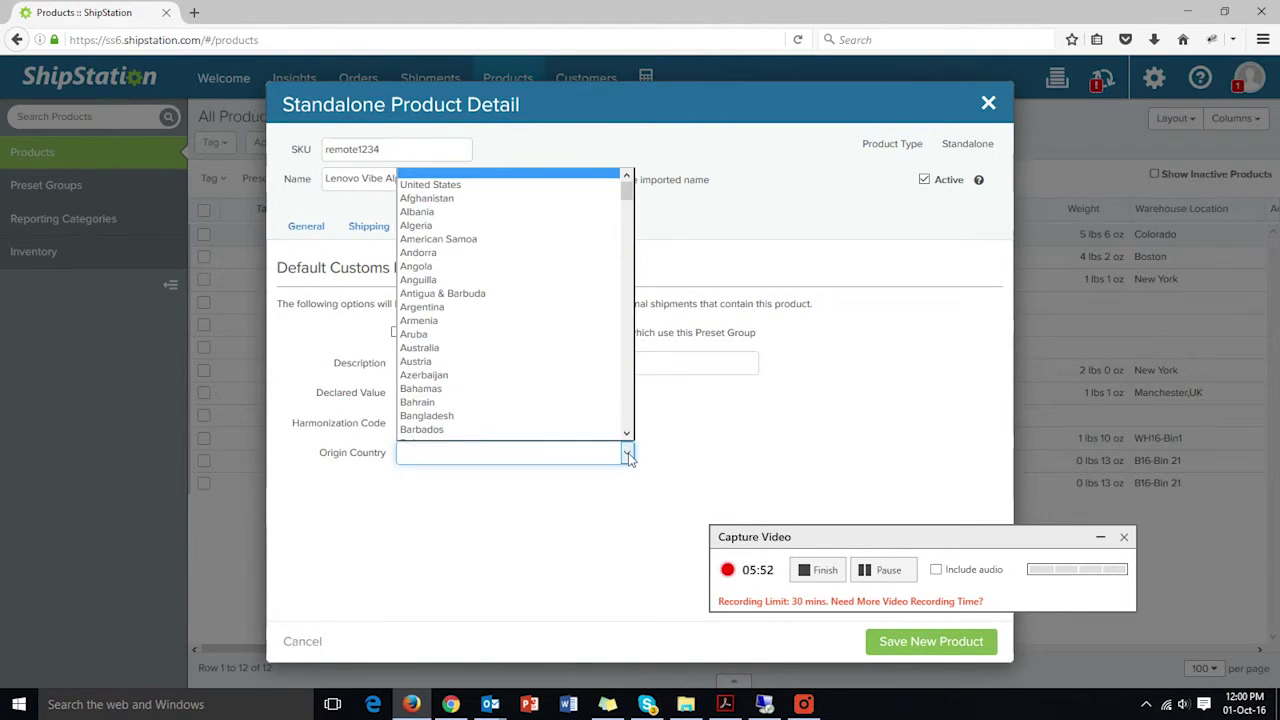
{"action": "key", "text": "u"}
{"action": "key", "text": "n"}
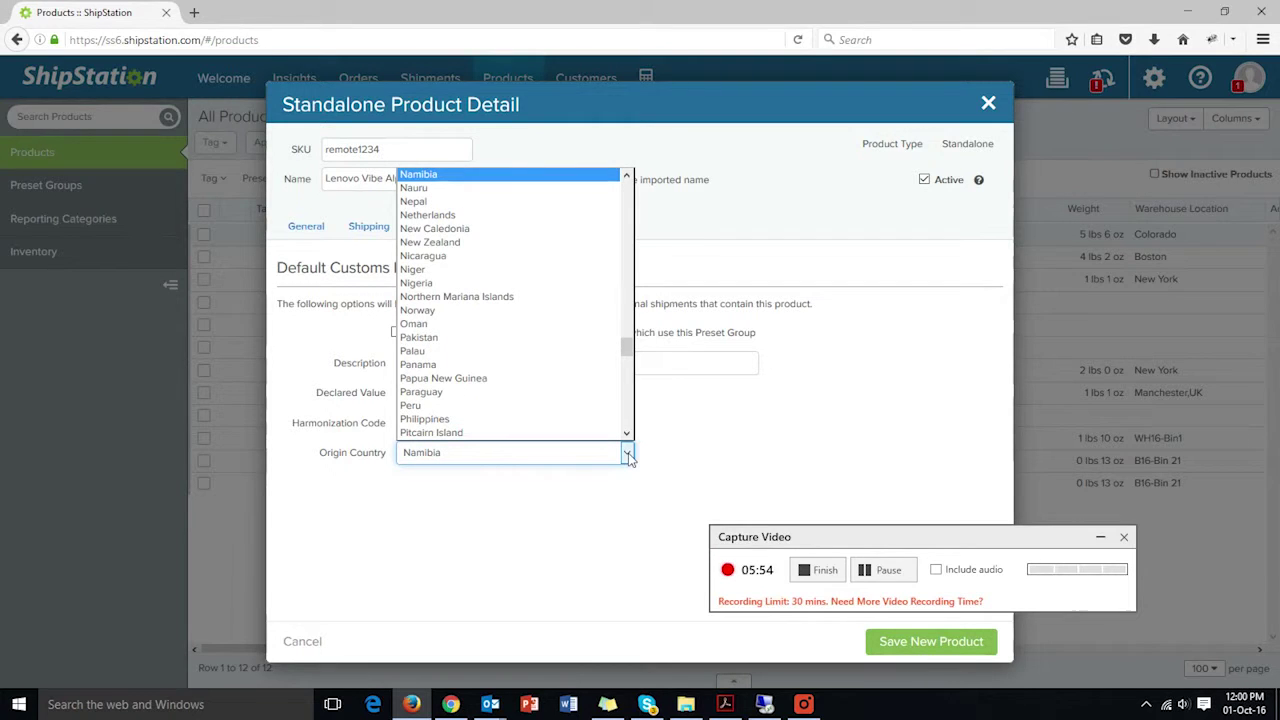
{"action": "key", "text": "u"}
{"action": "key", "text": "n"}
{"action": "key", "text": "u"}
{"action": "key", "text": "u"}
{"action": "key", "text": "u"}
{"action": "key", "text": "u"}
{"action": "key", "text": "u"}
{"action": "key", "text": "u"}
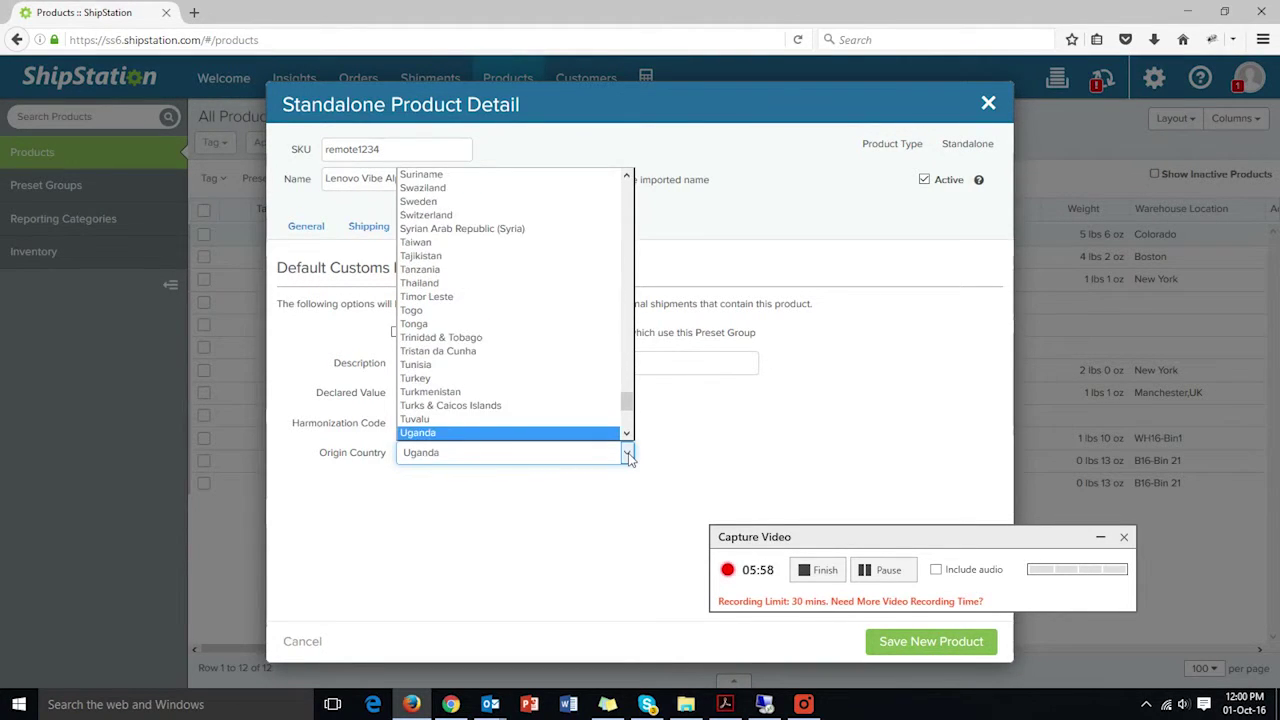
{"action": "left_click_drag", "start_coordinate": [627, 405], "coordinate": [626, 188]}
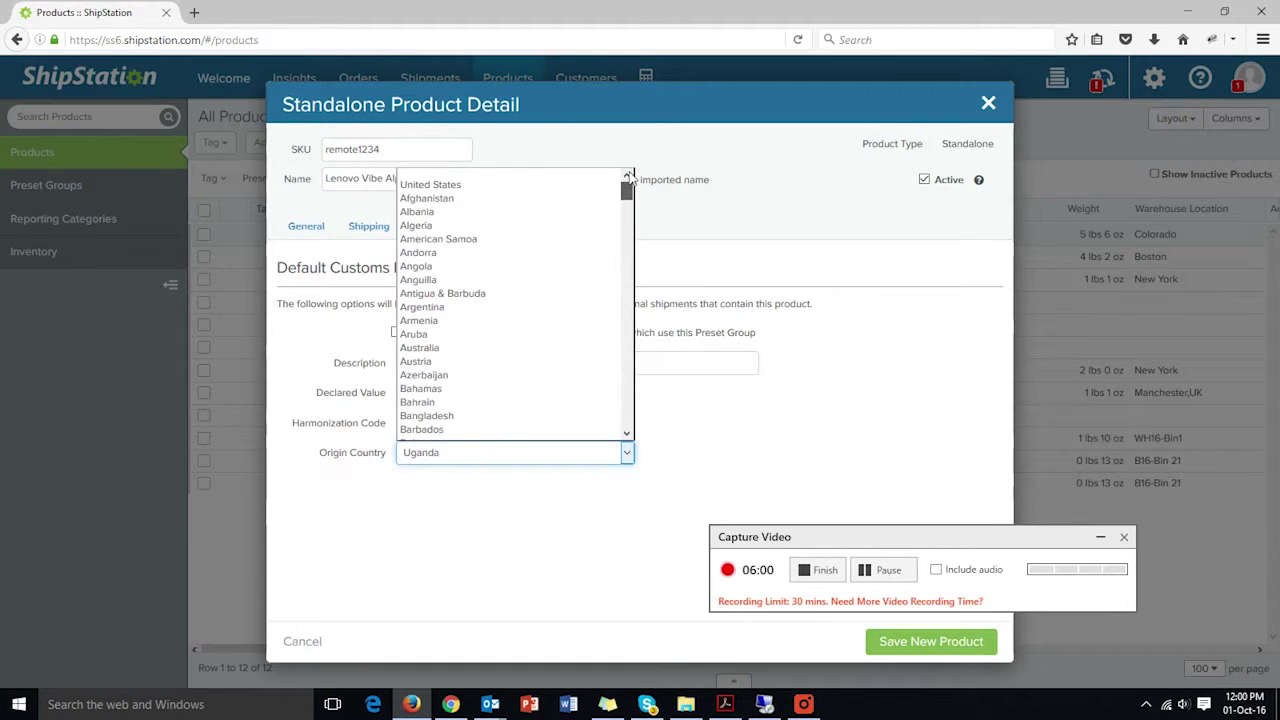
{"action": "left_click", "coordinate": [429, 185]}
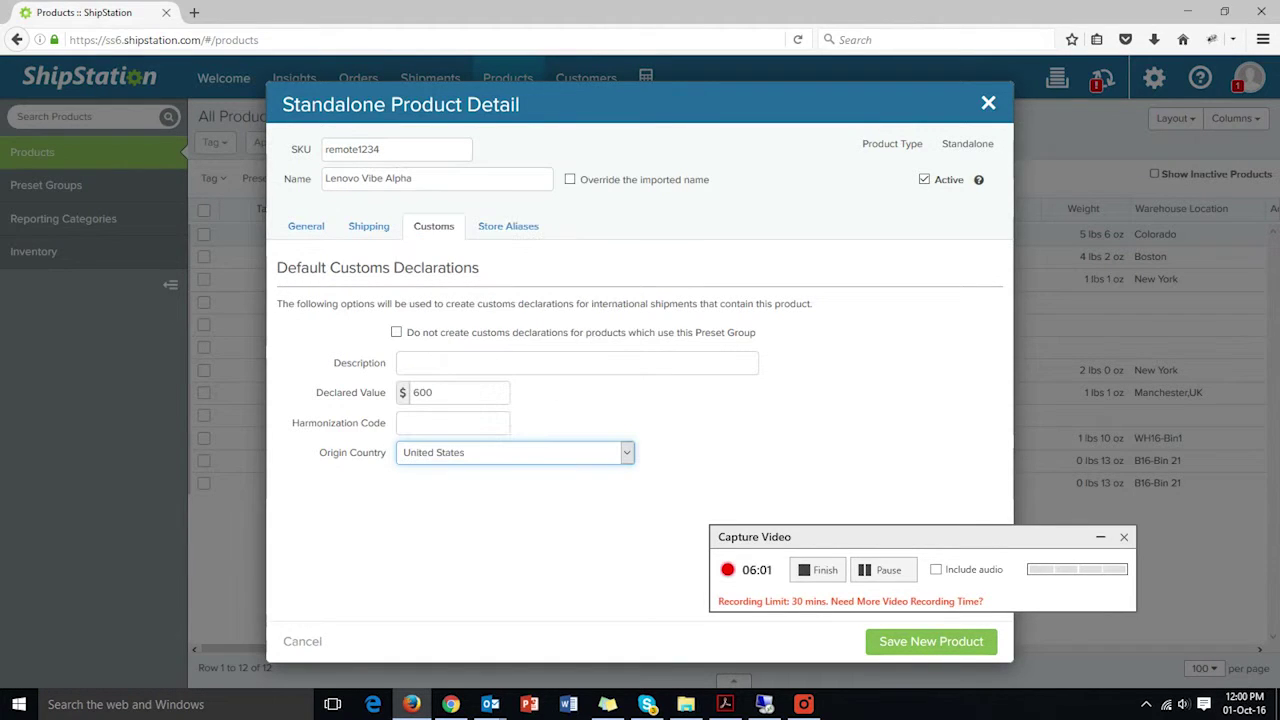
{"action": "left_click", "coordinate": [491, 224]}
{"action": "left_click_drag", "start_coordinate": [893, 540], "coordinate": [800, 366]}
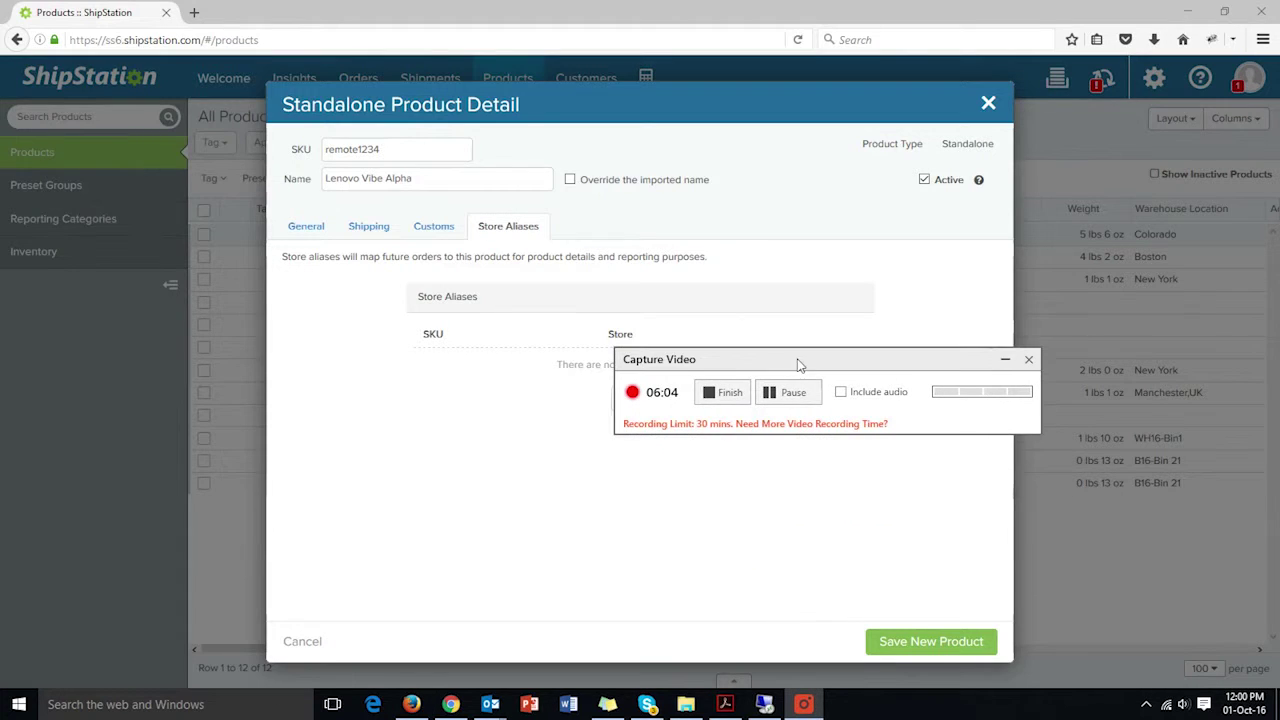
- Save Lenovo Vibe Alpha and confirm its All Products row shows 1 lbs 2 oz, New York
{"action": "left_click", "coordinate": [932, 645]}
{"action": "left_click", "coordinate": [931, 644]}
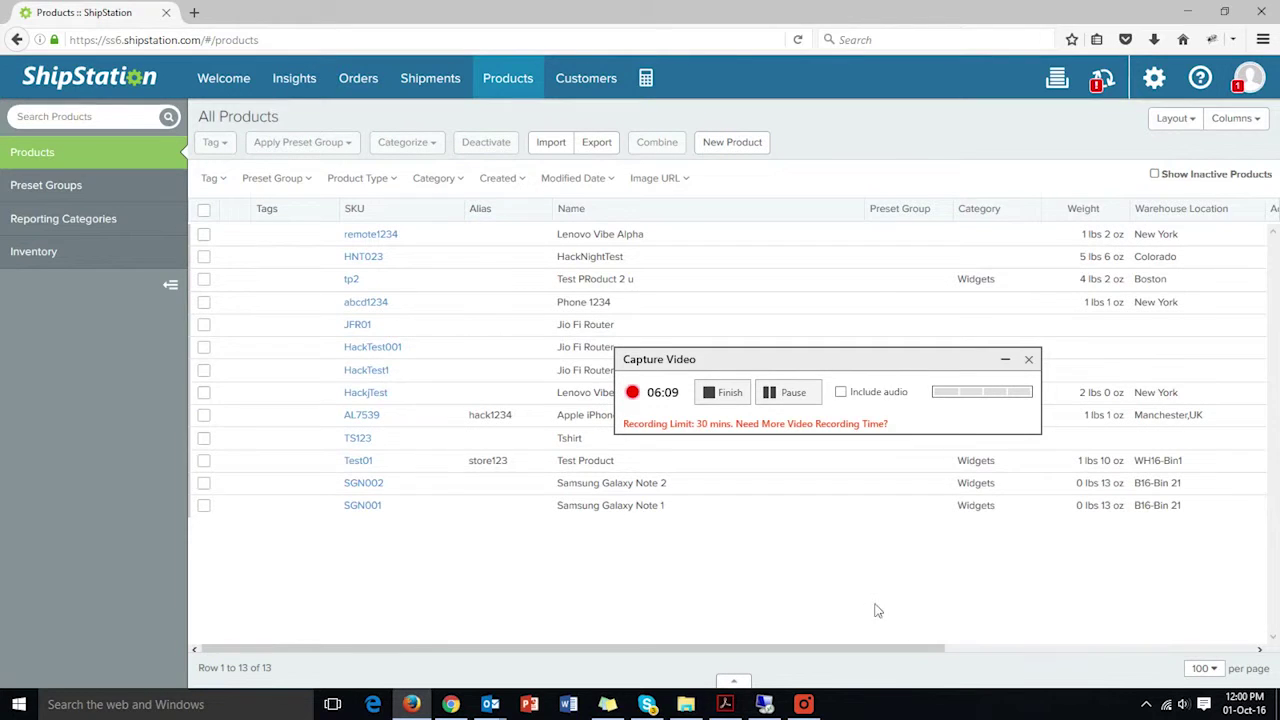
{"action": "left_click_drag", "start_coordinate": [800, 361], "coordinate": [680, 588]}
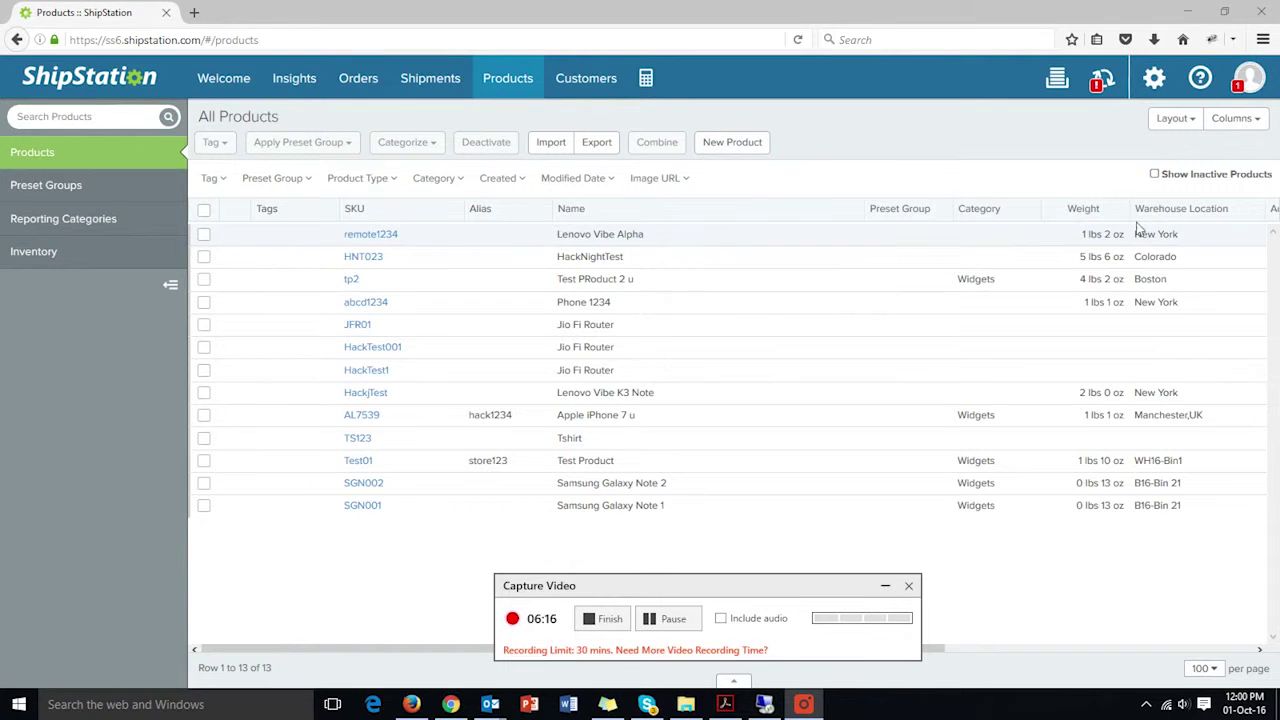
{"action": "left_click", "coordinate": [688, 619]}
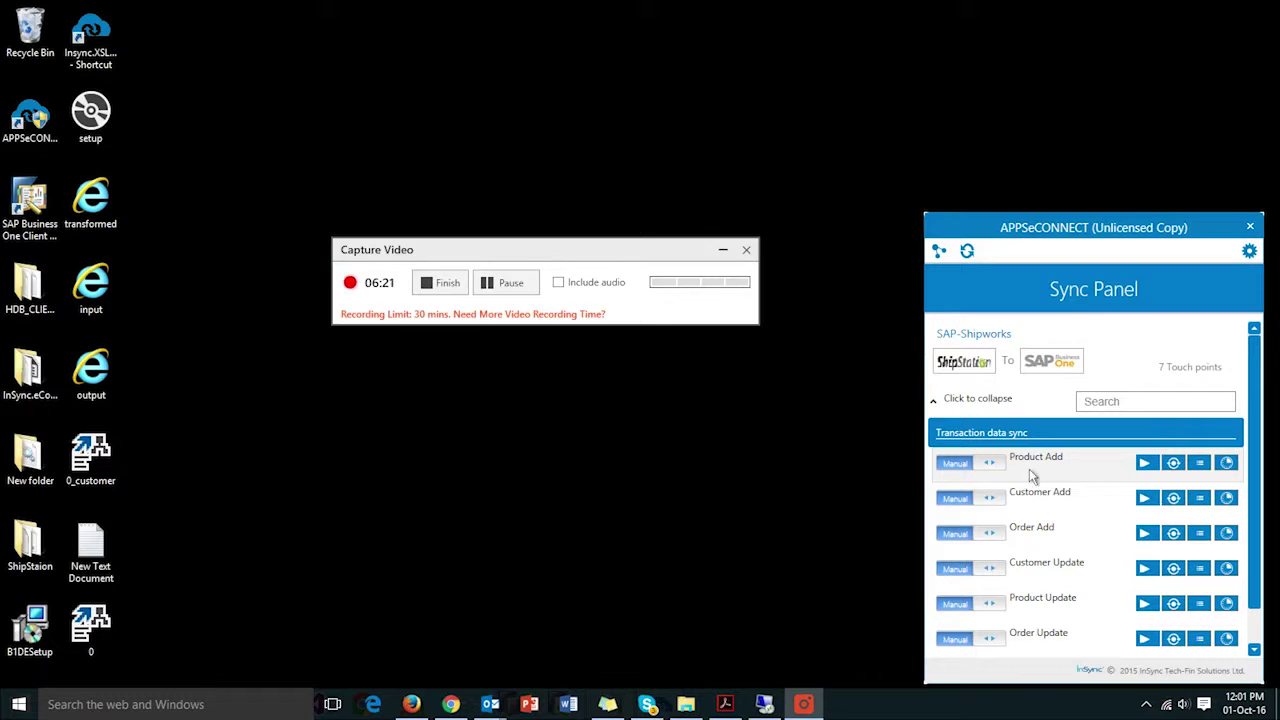
- Run the Product Add sync into SAP Business One and confirm its log reports completion
{"action": "left_click", "coordinate": [1158, 479]}
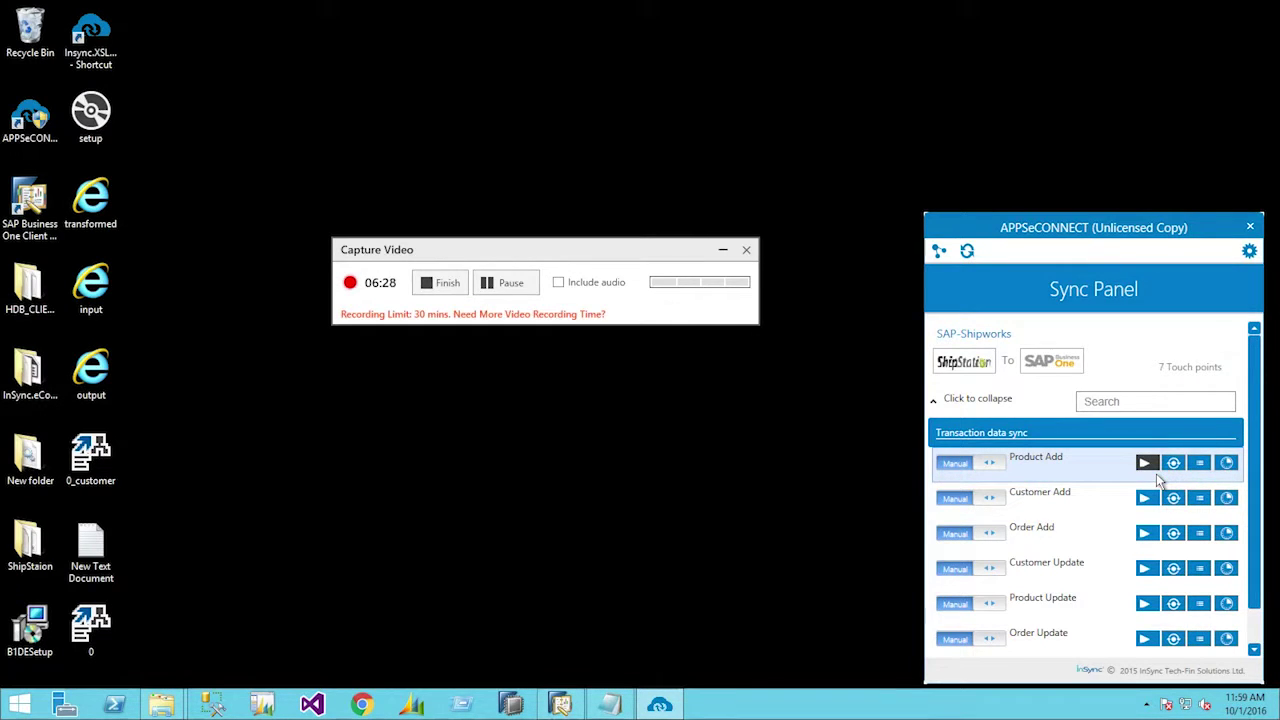
{"action": "left_click", "coordinate": [498, 286]}
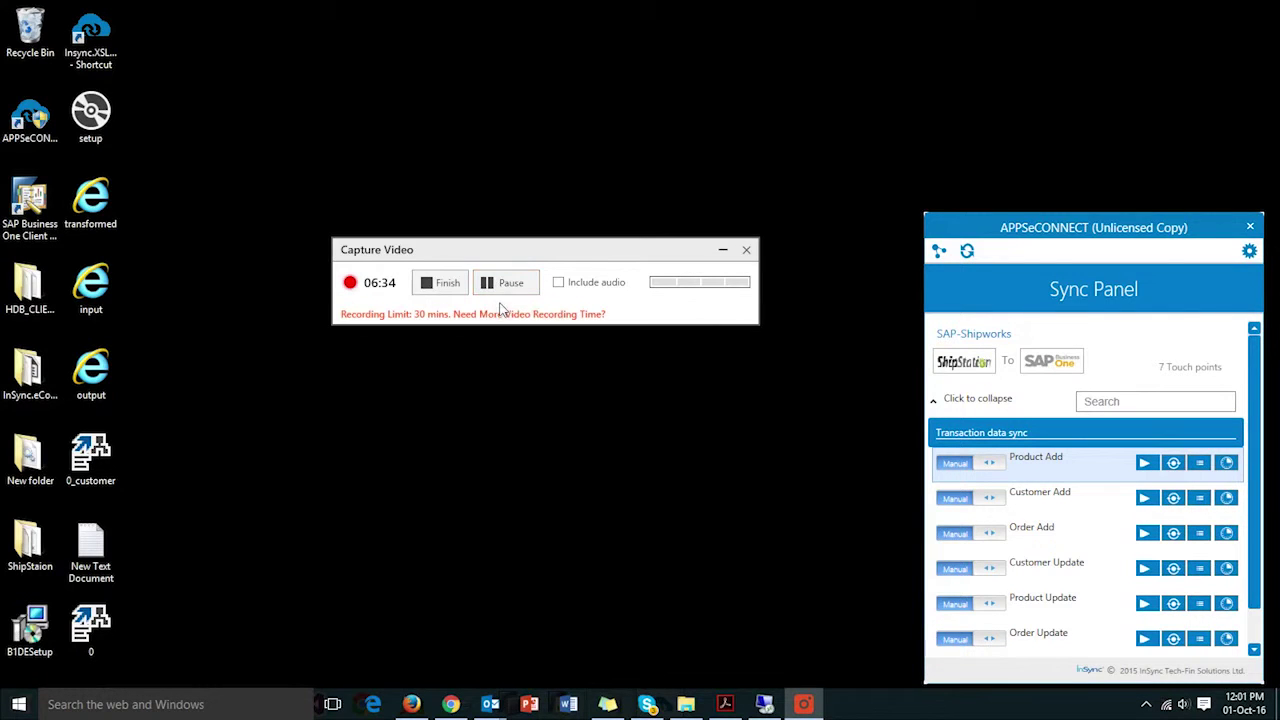
{"action": "left_click", "coordinate": [1212, 468]}
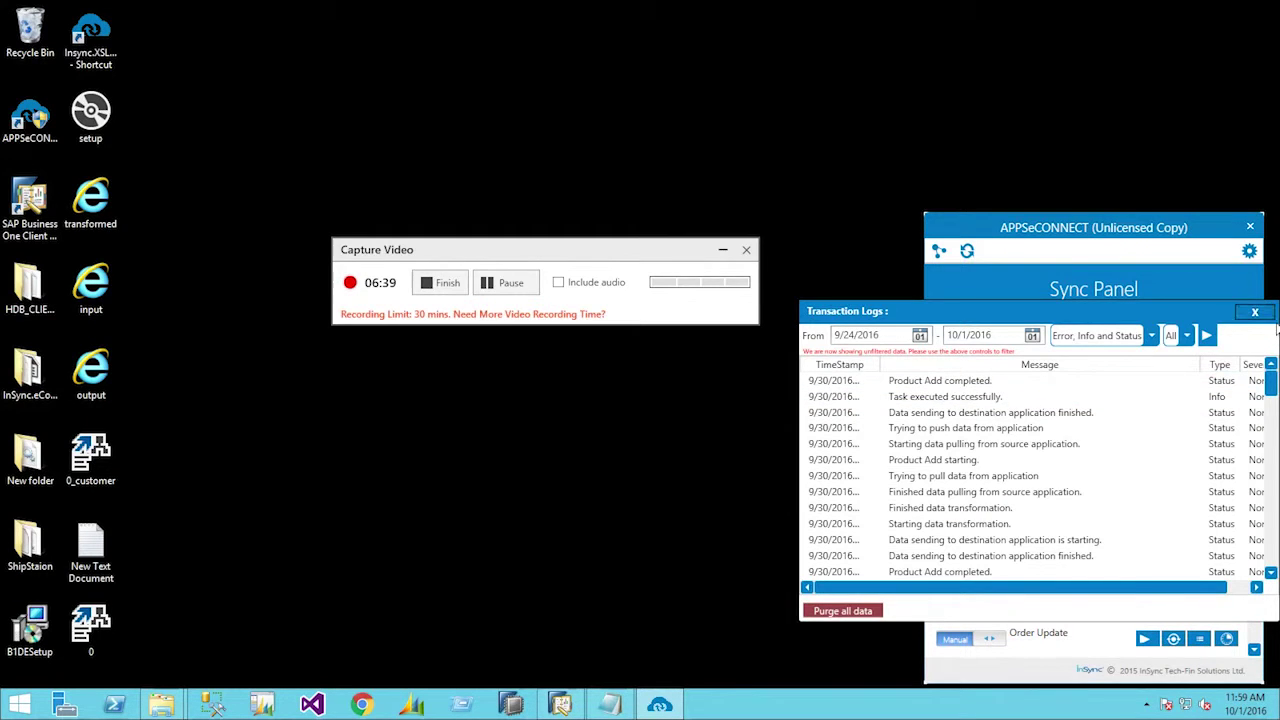
{"action": "left_click", "coordinate": [1254, 311]}
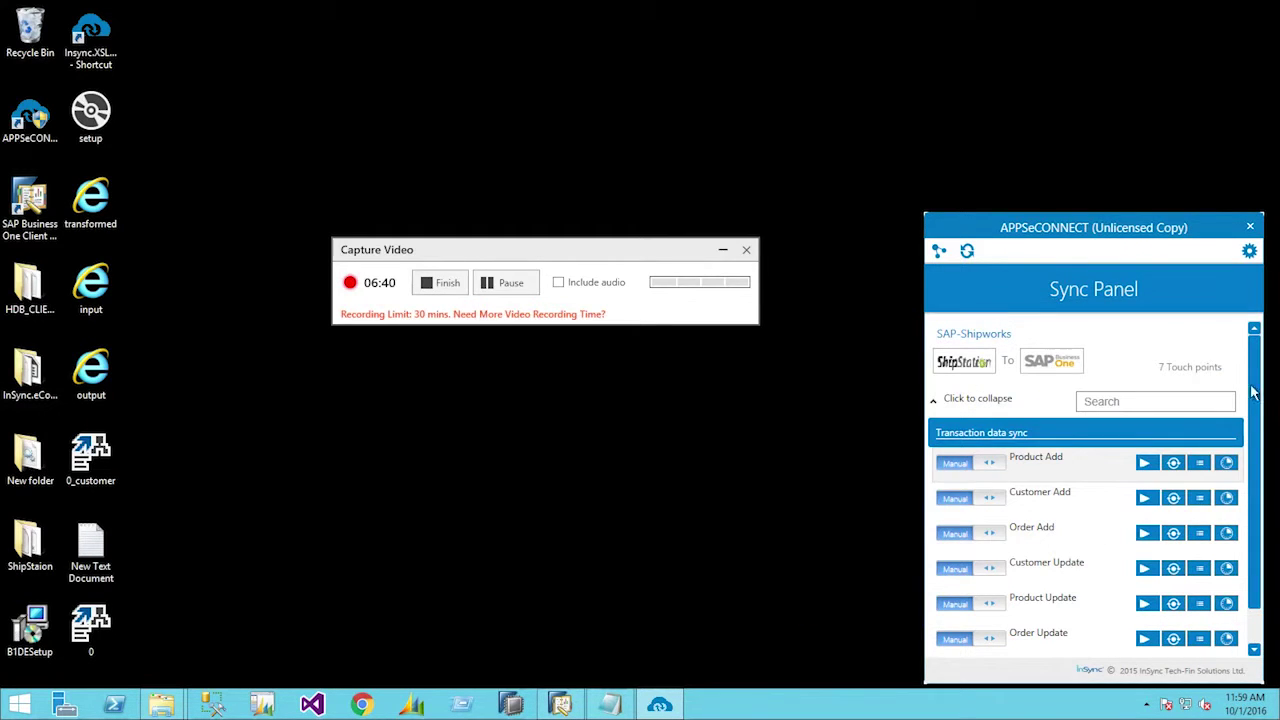
{"action": "left_click", "coordinate": [500, 298]}
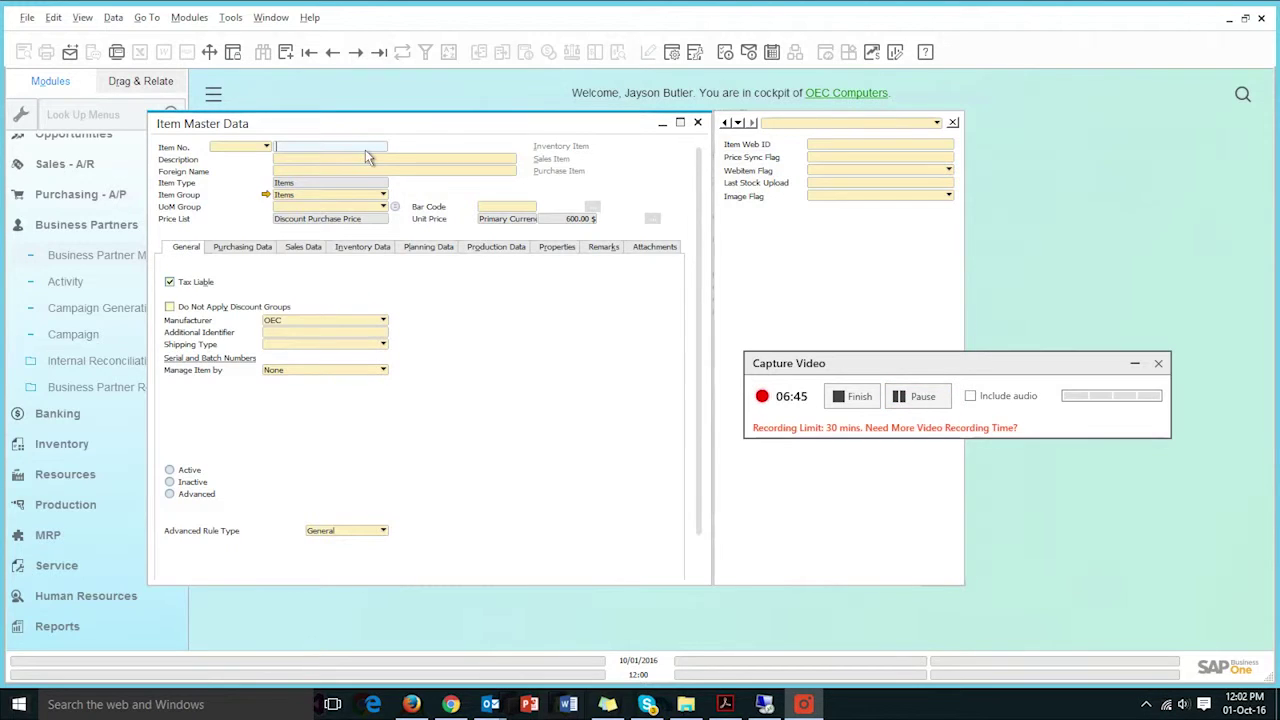
- Paste remote1234 into Item No. and find the item in SAP Business One
{"action": "right_click", "coordinate": [366, 156]}
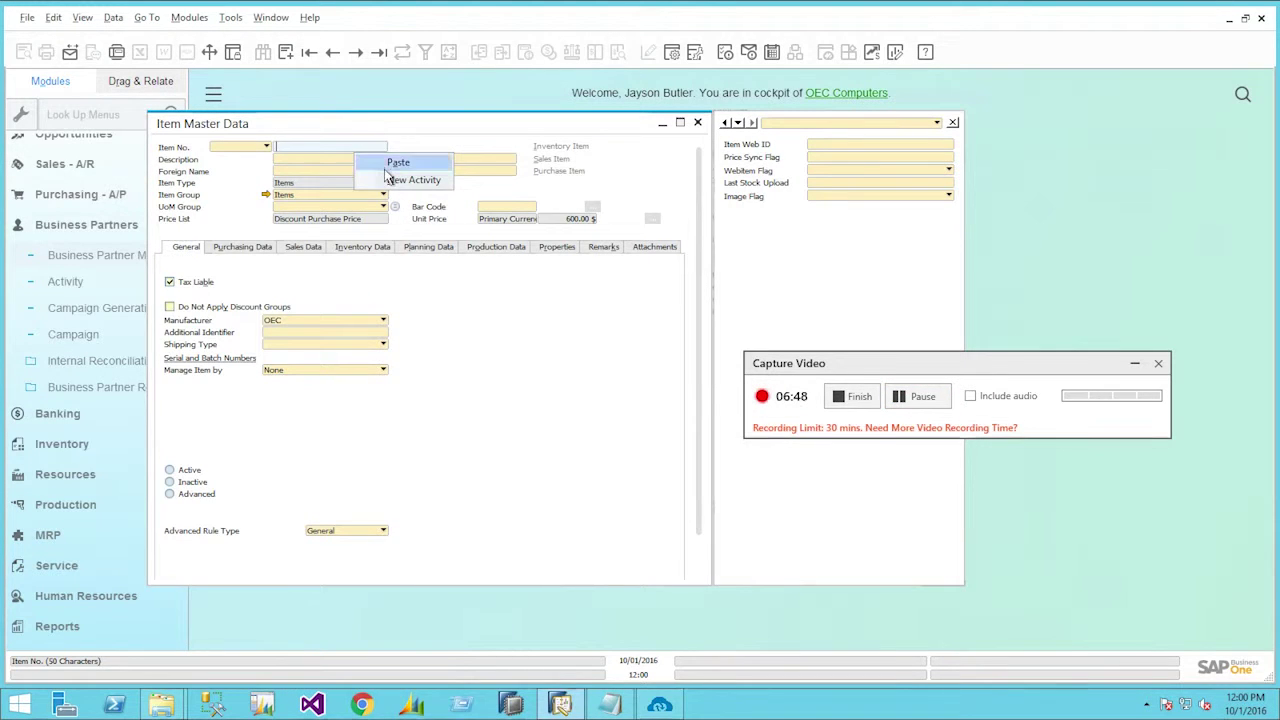
{"action": "left_click", "coordinate": [397, 162]}
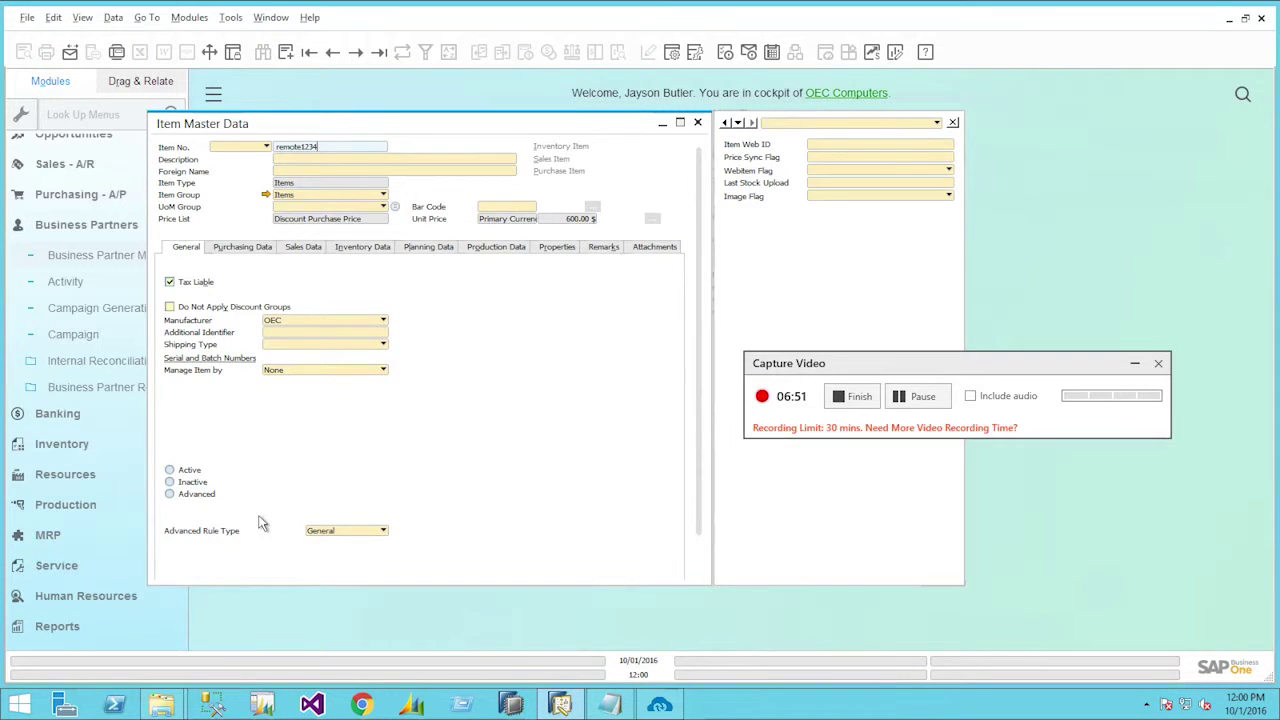
{"action": "scroll", "coordinate": [263, 520], "scroll_direction": "down", "scroll_amount": 2}
{"action": "left_click", "coordinate": [189, 568]}
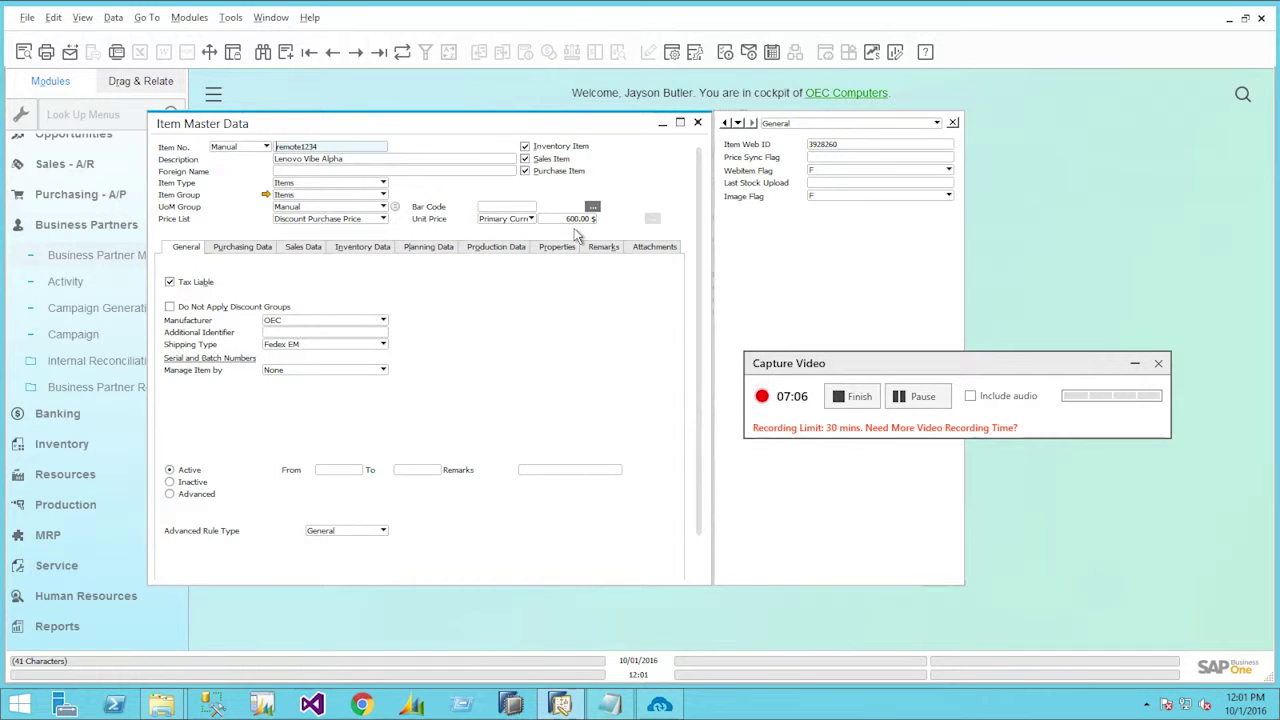
- Check its purchasing and sales data (2" dimensions, 18 oz), then return to the ShipStation product
{"action": "left_click", "coordinate": [242, 247]}
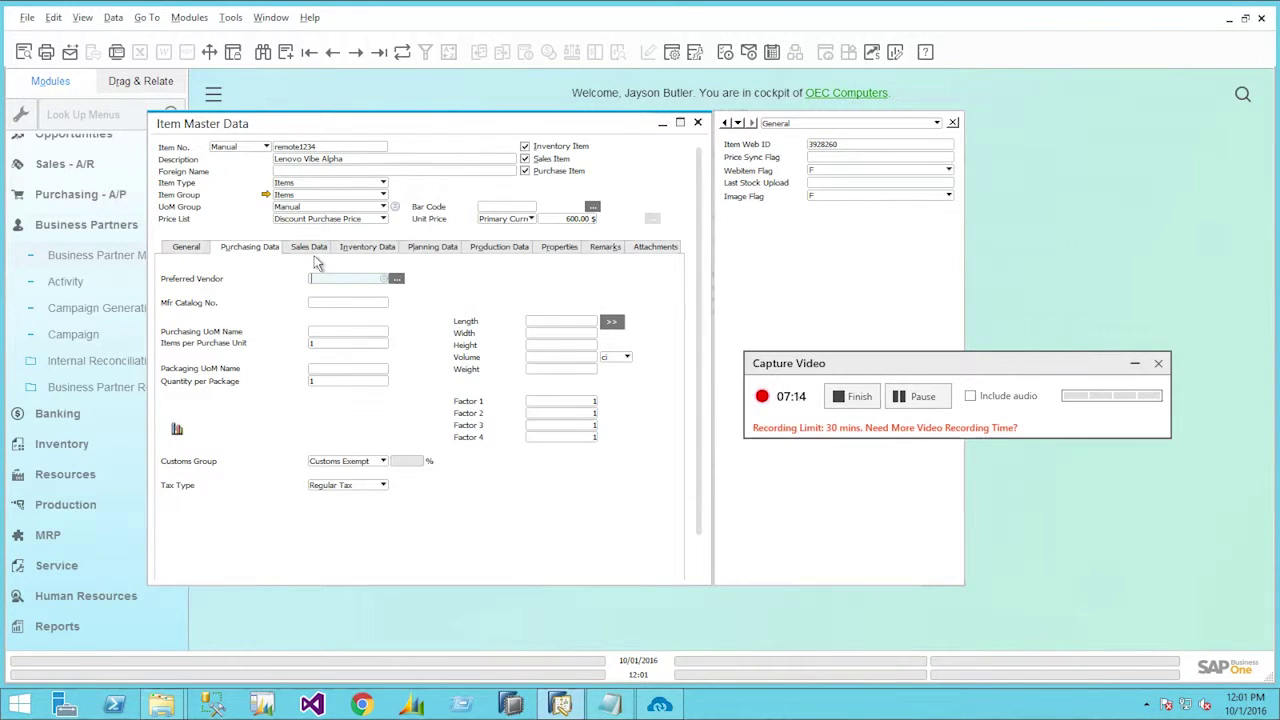
{"action": "left_click", "coordinate": [312, 249]}
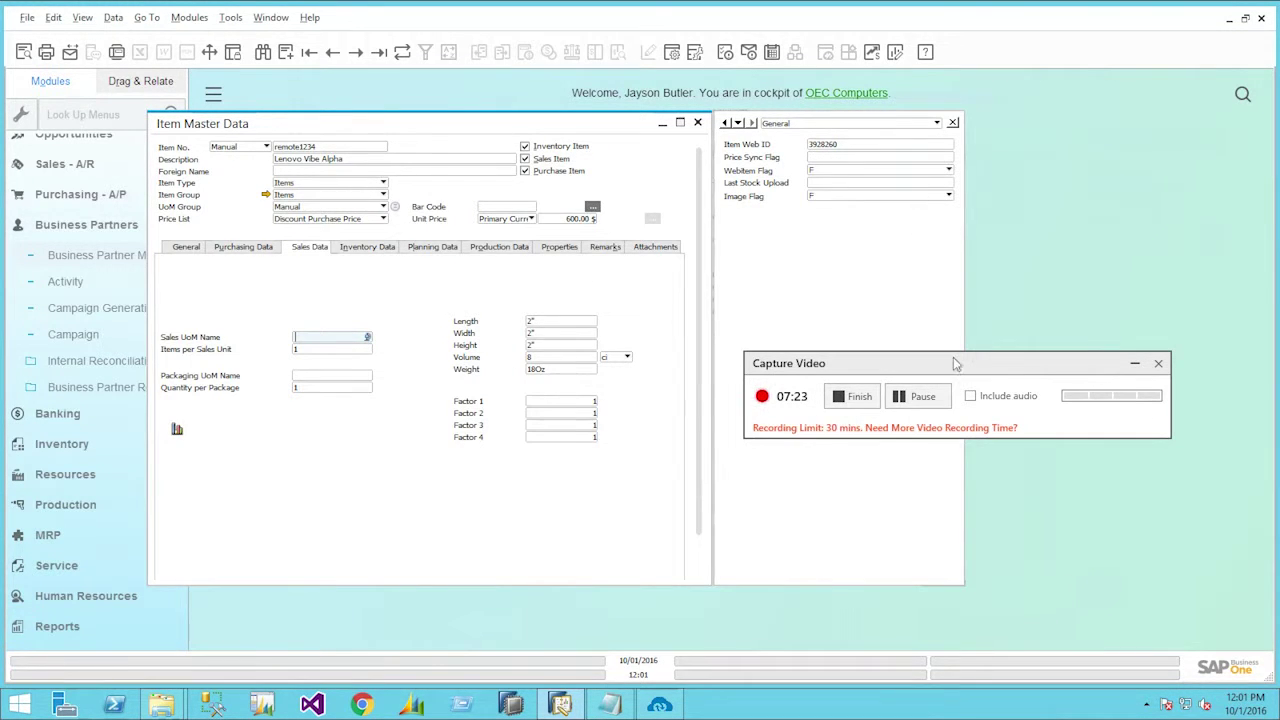
{"action": "key", "text": "alt+Tab"}
{"action": "left_click_drag", "start_coordinate": [1003, 367], "coordinate": [1040, 460]}
{"action": "left_click", "coordinate": [480, 262]}
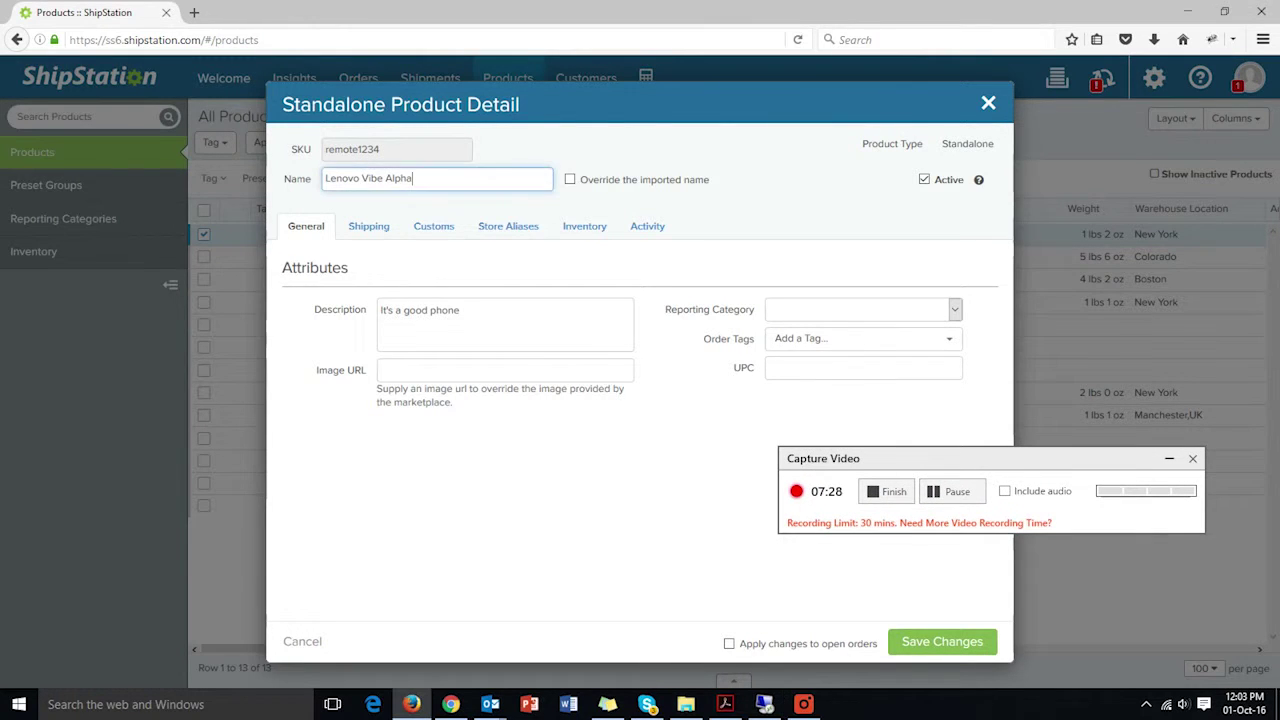
- Append 'and has some good hardwa' to the description and change the weight to 20 lbs
{"action": "left_click", "coordinate": [486, 312]}
{"action": "type", "text": "and has s"}
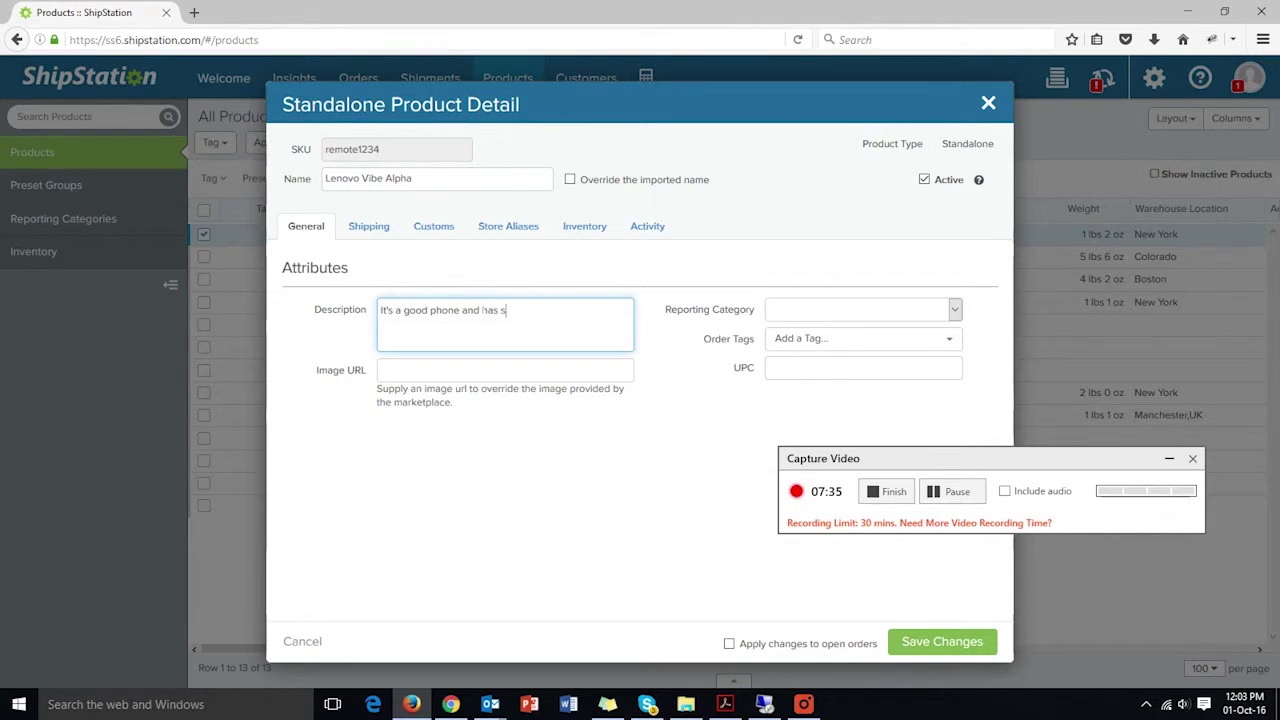
{"action": "type", "text": "ome good hardware."}
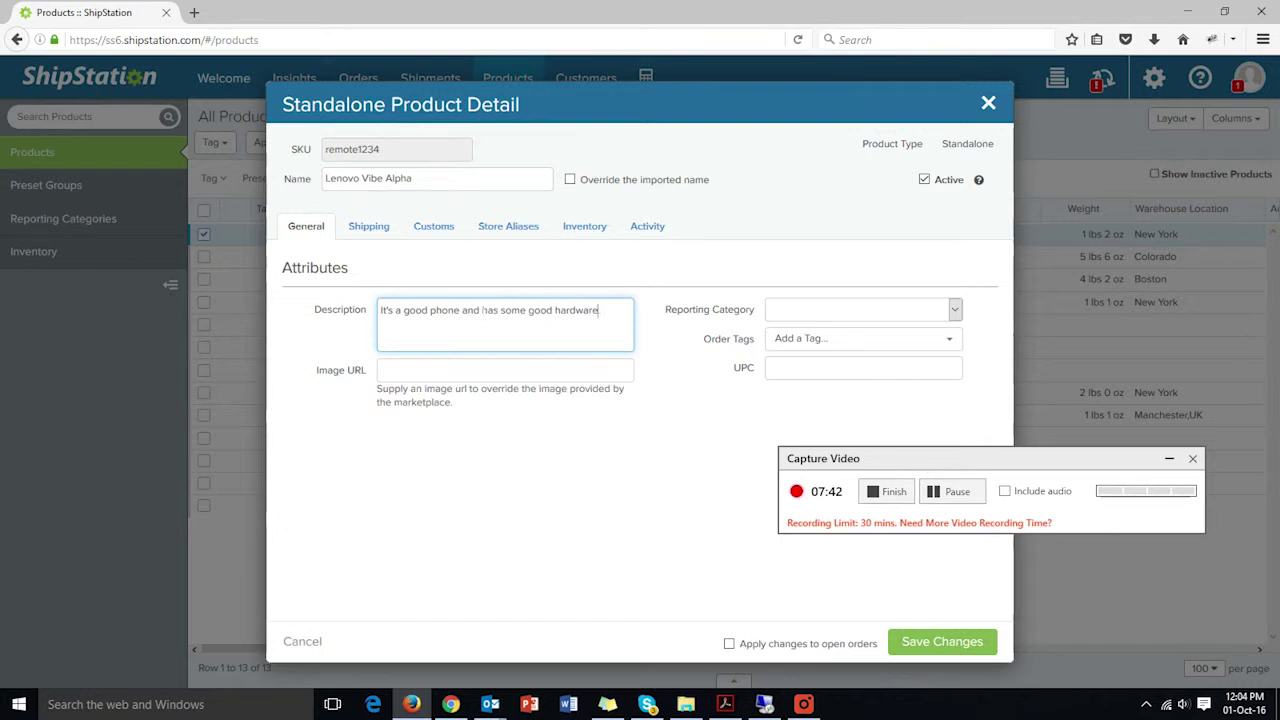
{"action": "left_click", "coordinate": [371, 232]}
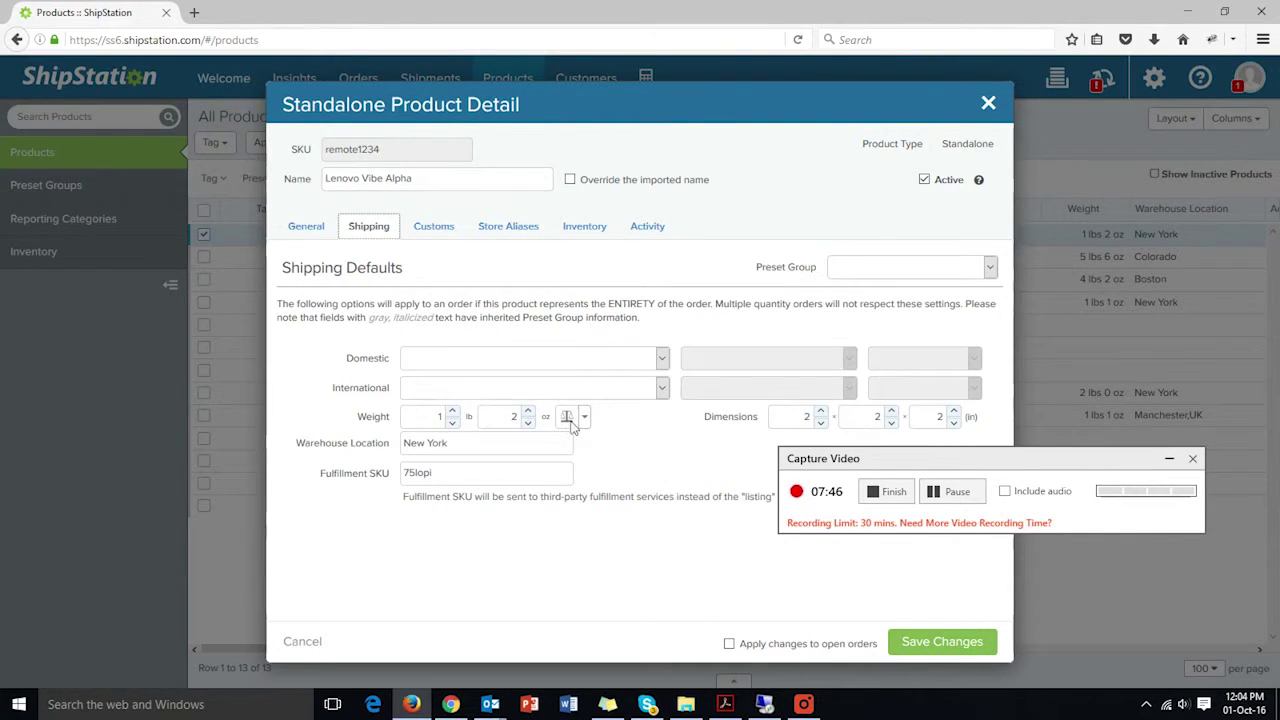
{"action": "left_click", "coordinate": [446, 418]}
{"action": "key", "text": "BackSpace"}
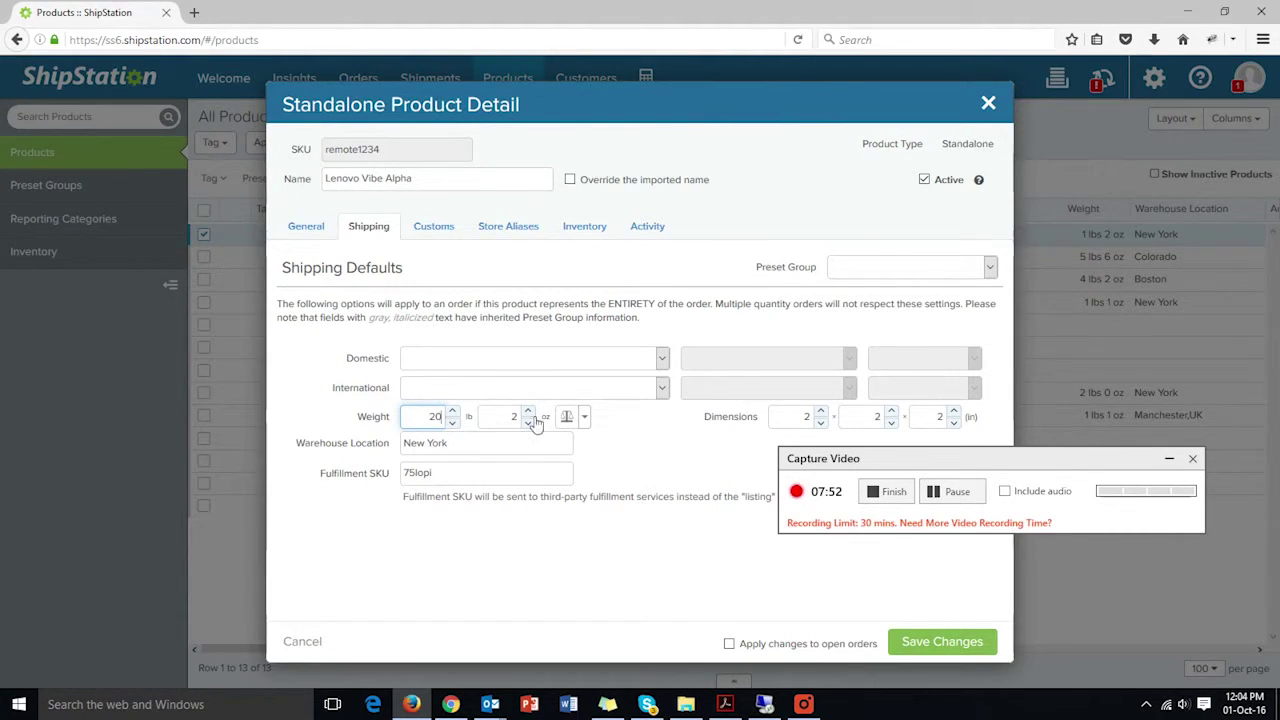
- Change the declared customs value from 600 to 499 and save the product changes
{"action": "left_click", "coordinate": [440, 236]}
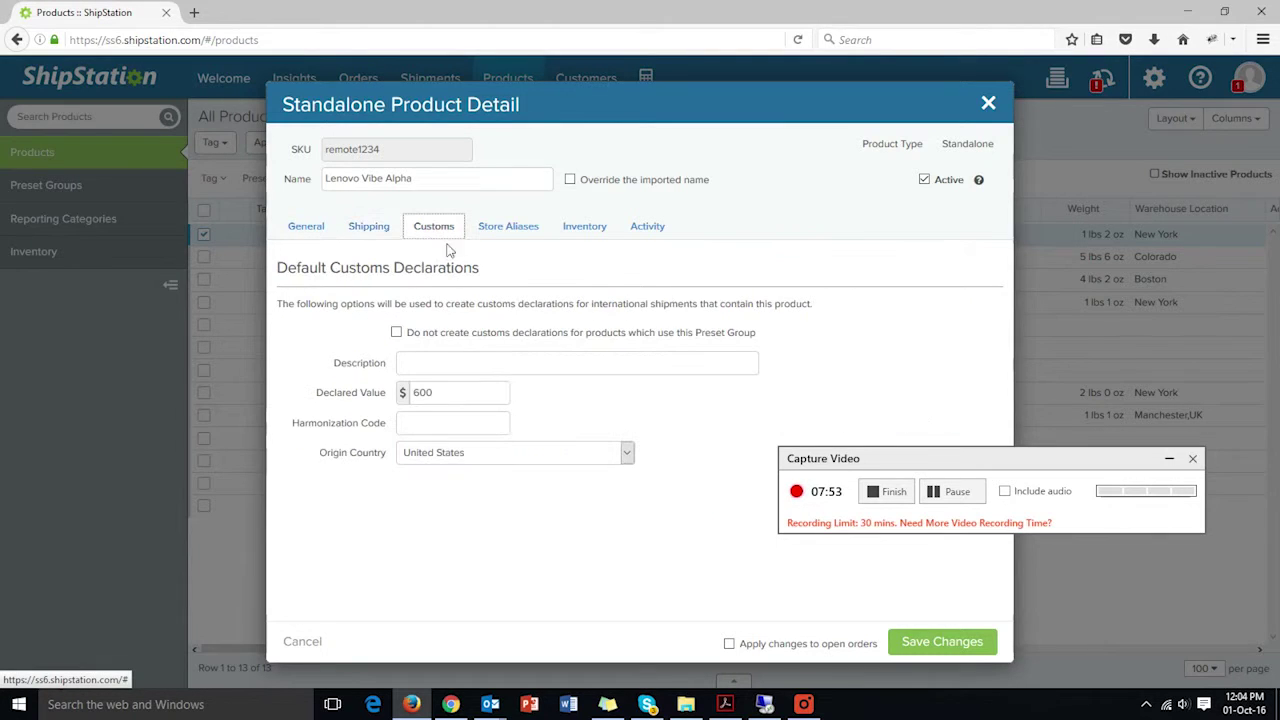
{"action": "double_click", "coordinate": [422, 393]}
{"action": "type", "text": "499"}
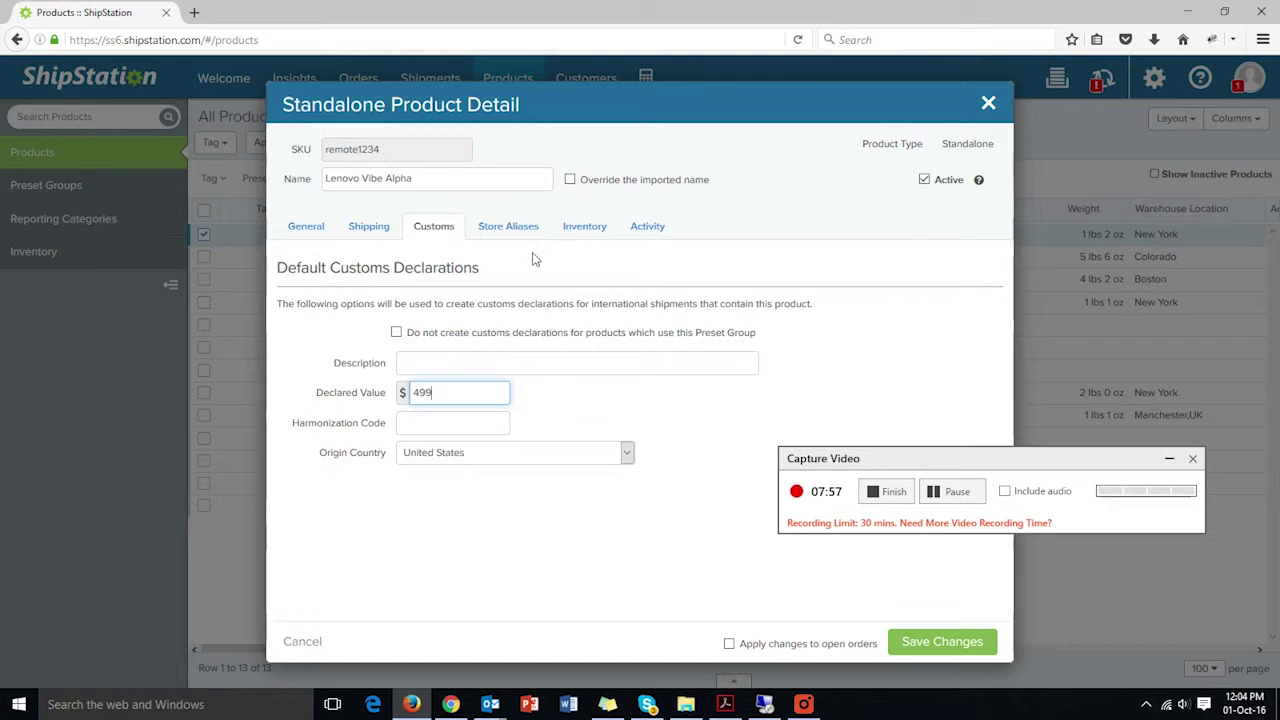
{"action": "left_click", "coordinate": [598, 232]}
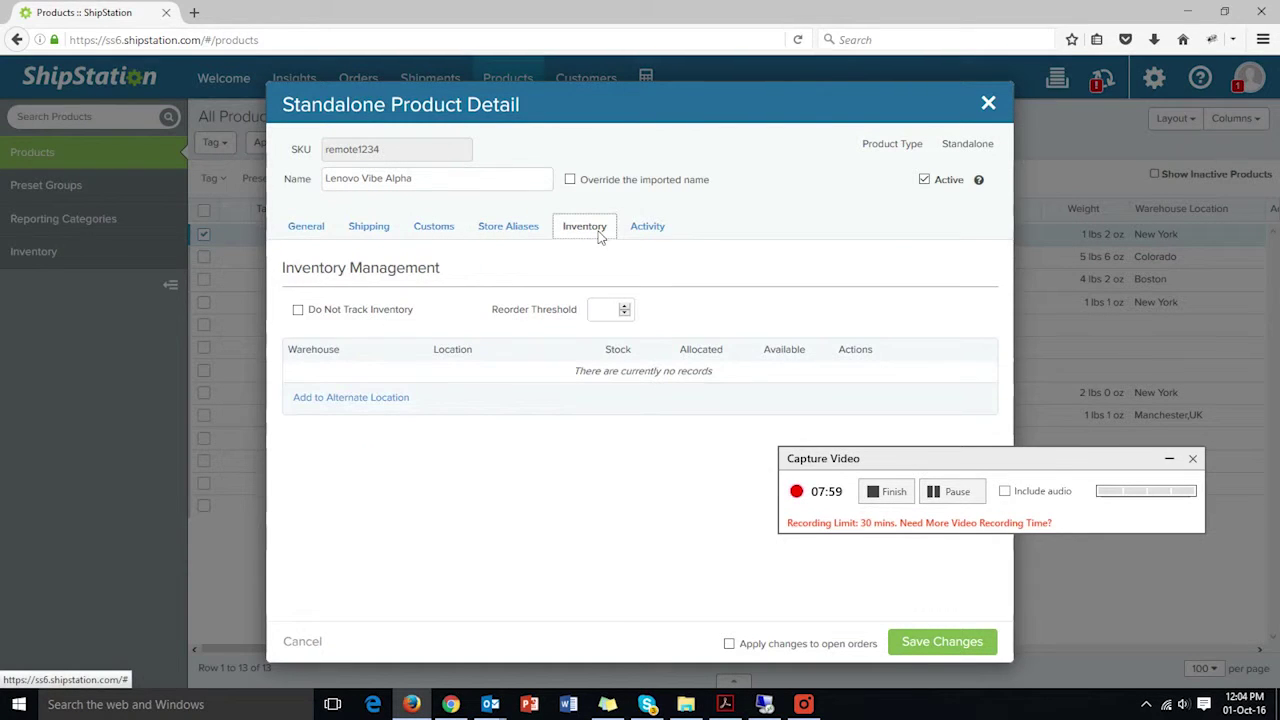
{"action": "left_click", "coordinate": [648, 229]}
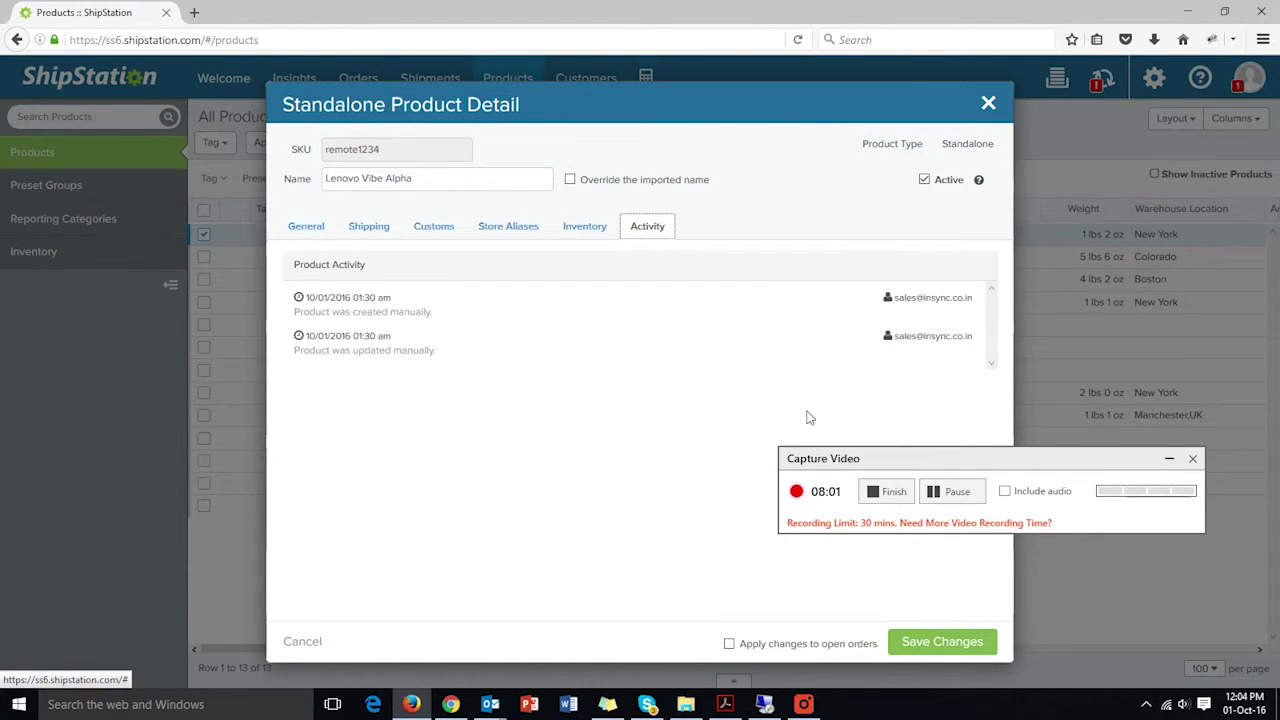
{"action": "left_click", "coordinate": [942, 642]}
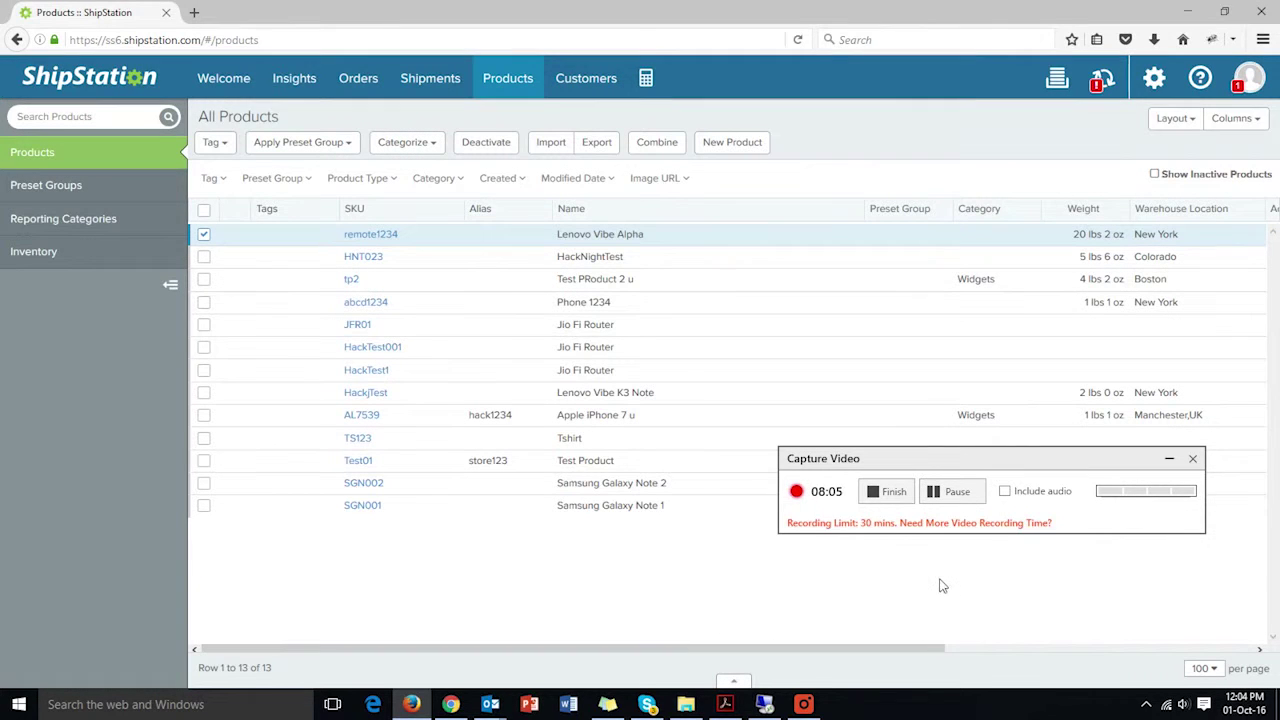
{"action": "left_click", "coordinate": [955, 492]}
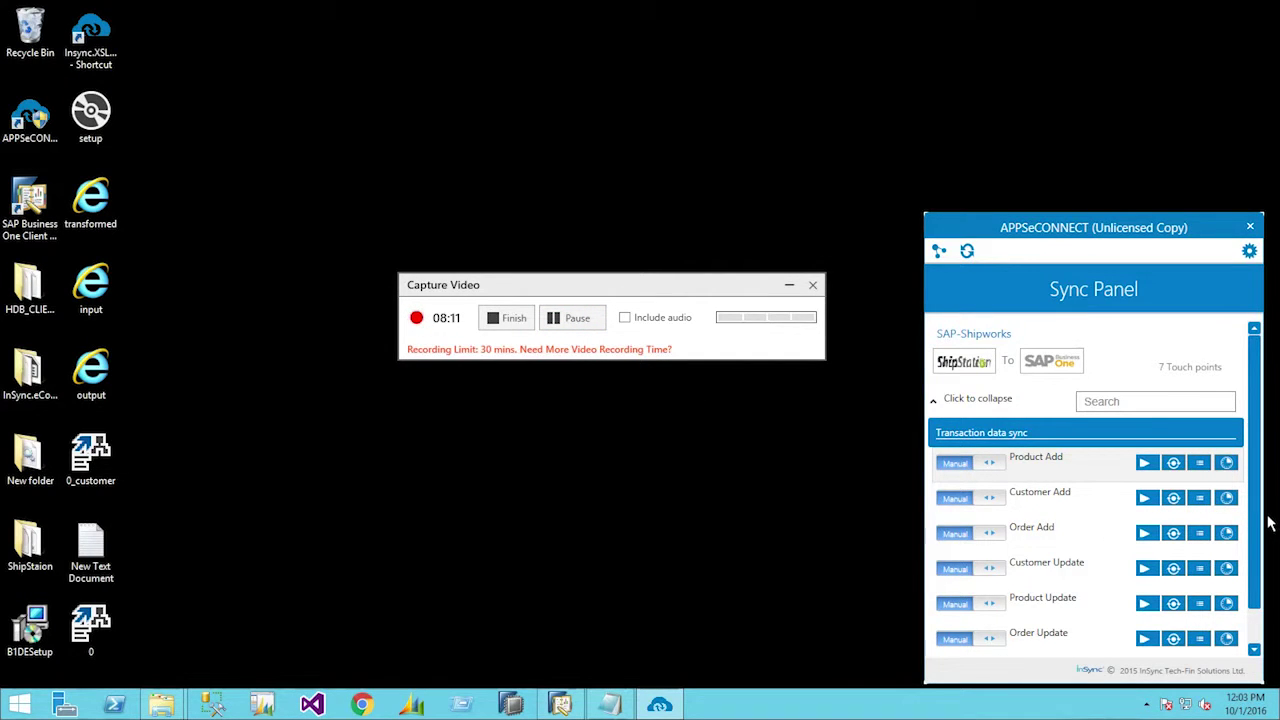
- Run the Product Update sync to push the edited Lenovo Vibe Alpha to SAP, reviewing its log
{"action": "left_click_drag", "start_coordinate": [1268, 511], "coordinate": [1268, 578]}
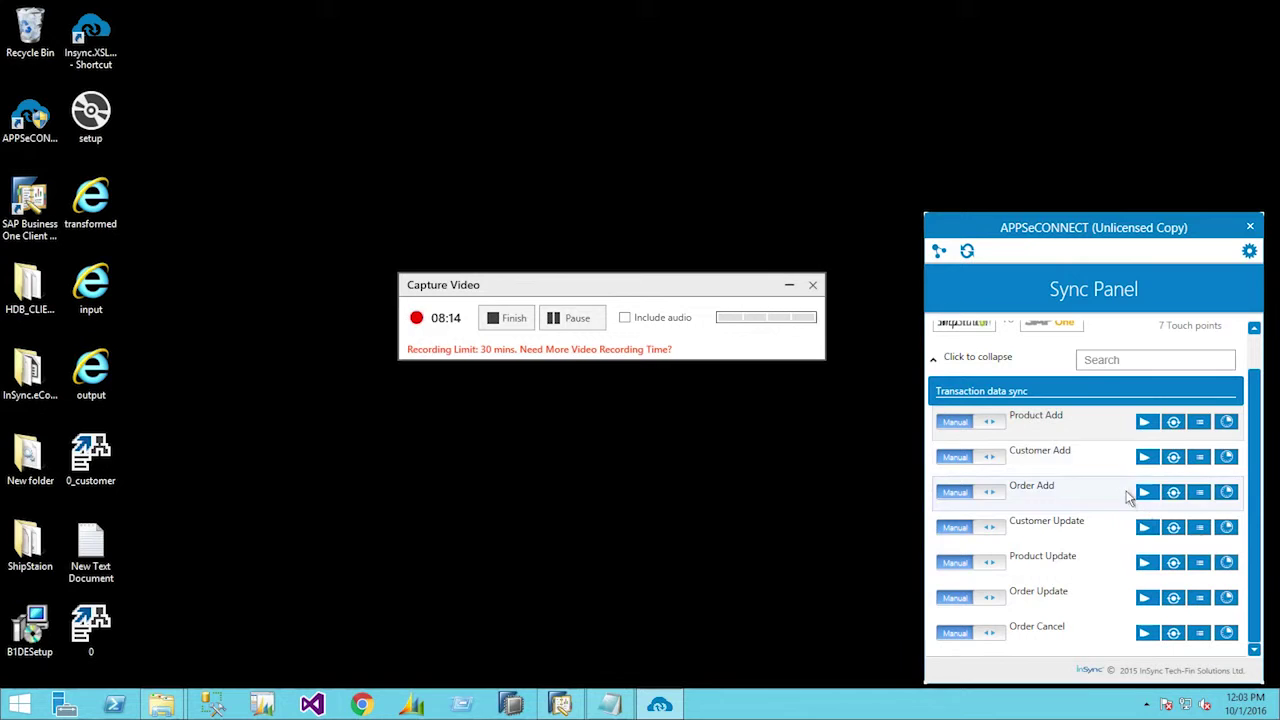
{"action": "left_click", "coordinate": [1157, 575]}
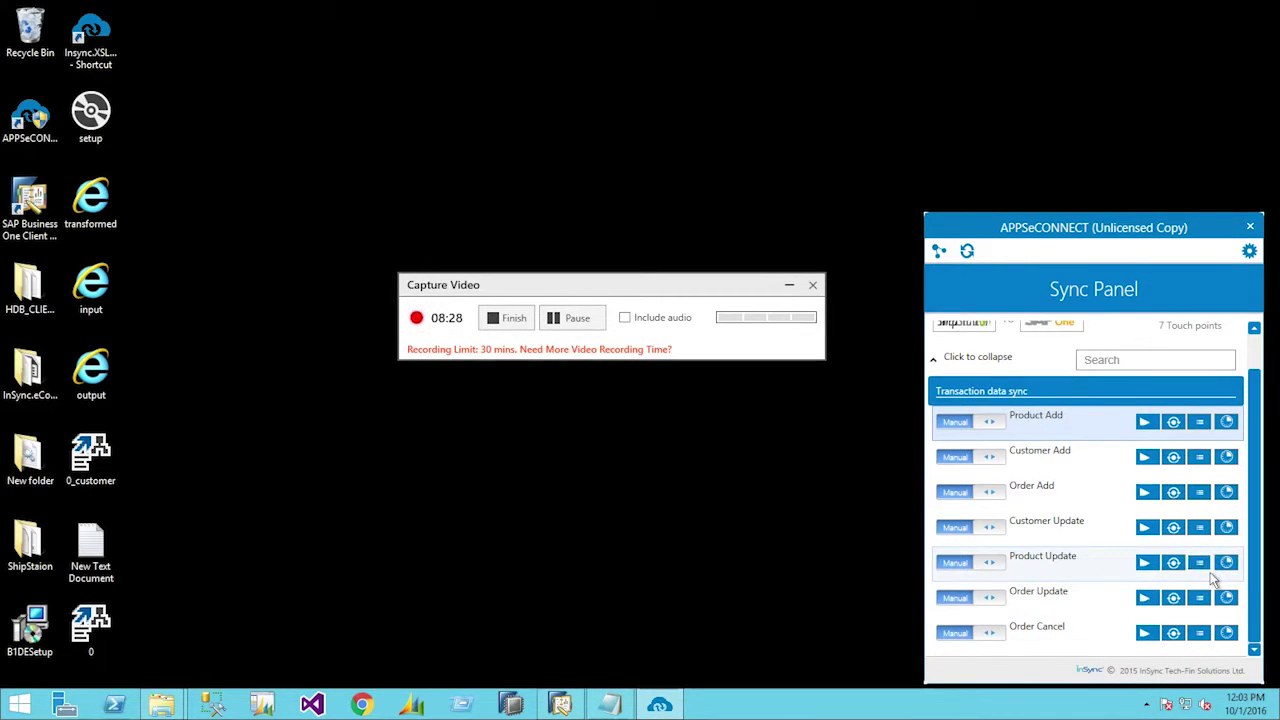
{"action": "left_click", "coordinate": [1200, 562]}
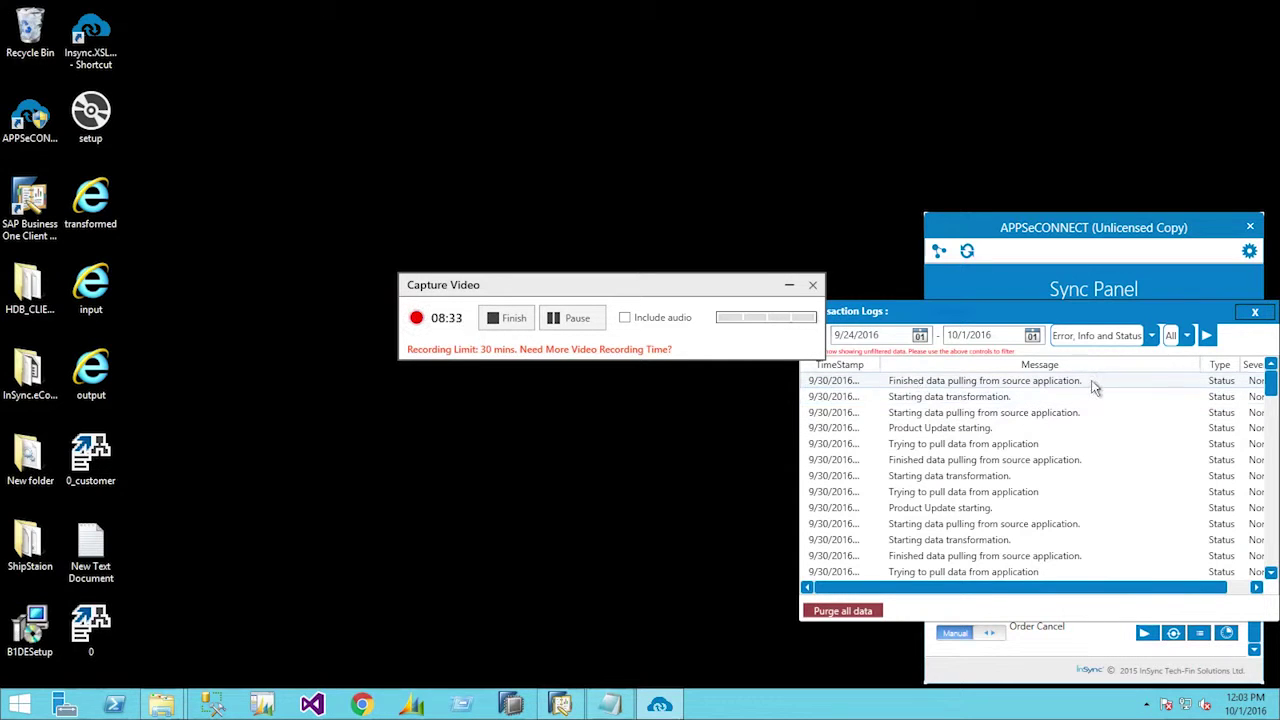
{"action": "left_click", "coordinate": [1255, 312]}
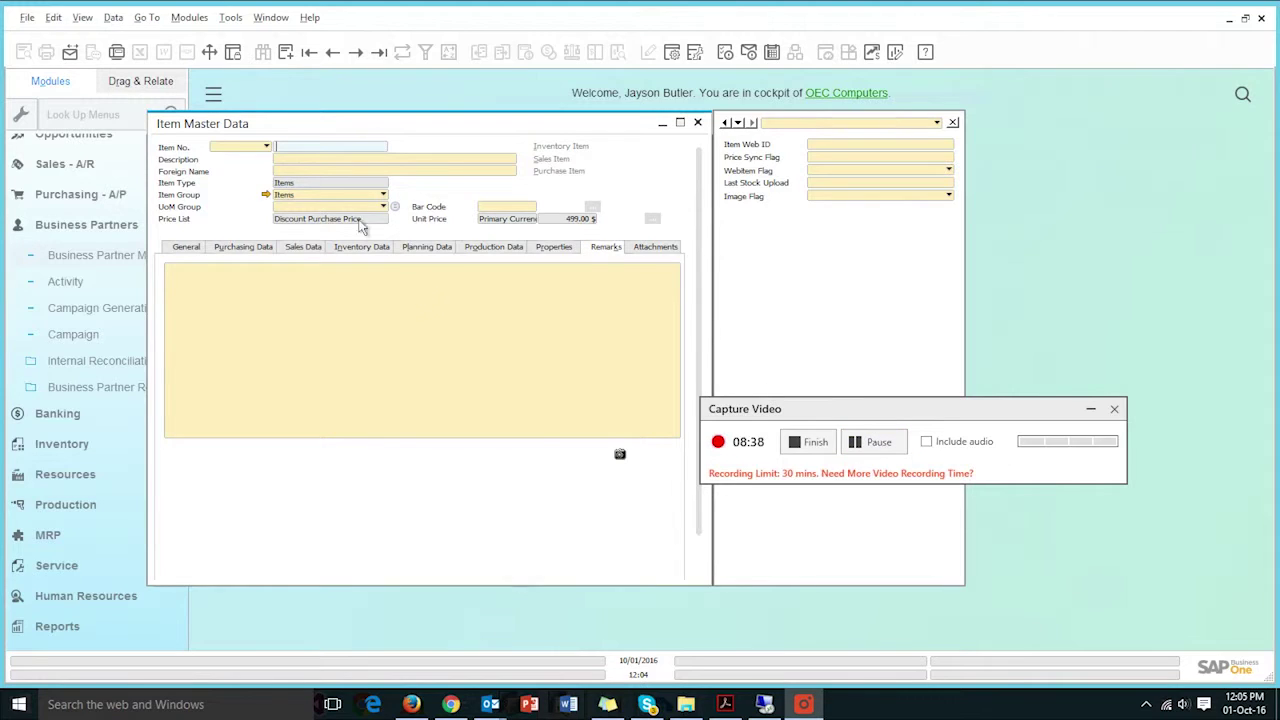
- Look up remote1234 and confirm the extended remark and 499.00 unit price in Sales Data
{"action": "left_click", "coordinate": [362, 226]}
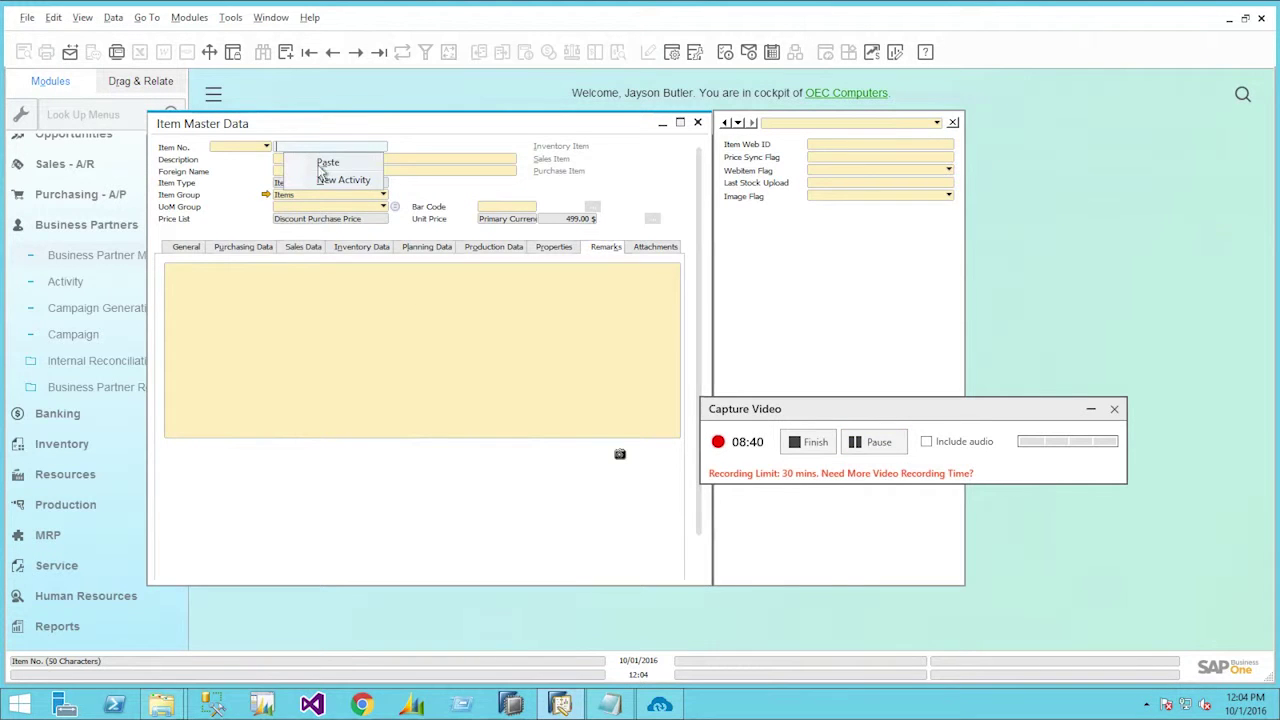
{"action": "left_click", "coordinate": [310, 162]}
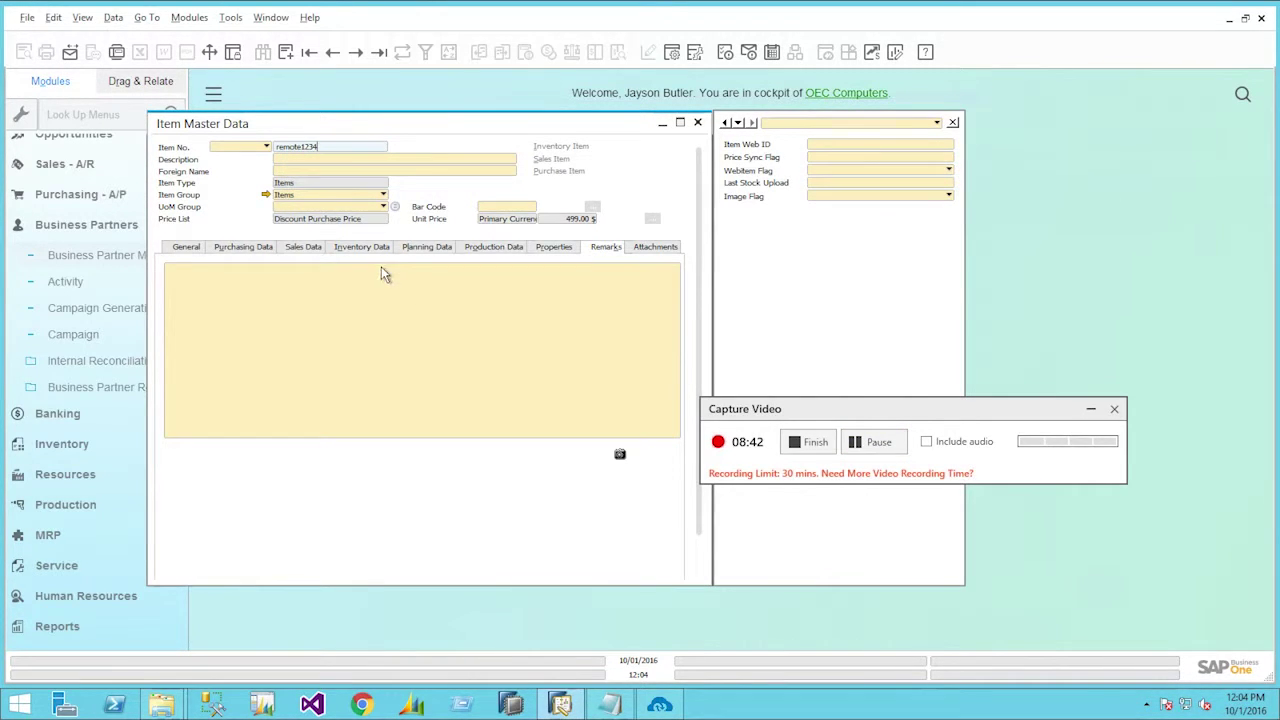
{"action": "key", "text": "Return"}
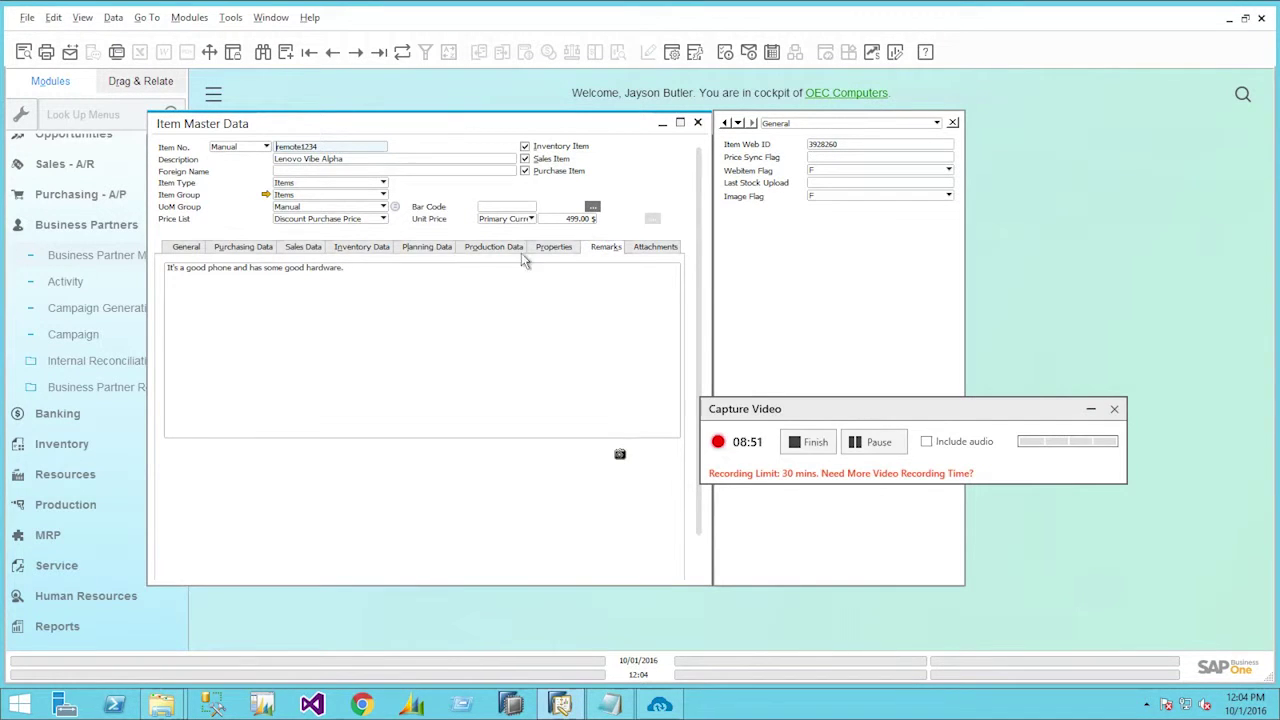
{"action": "left_click", "coordinate": [308, 247]}
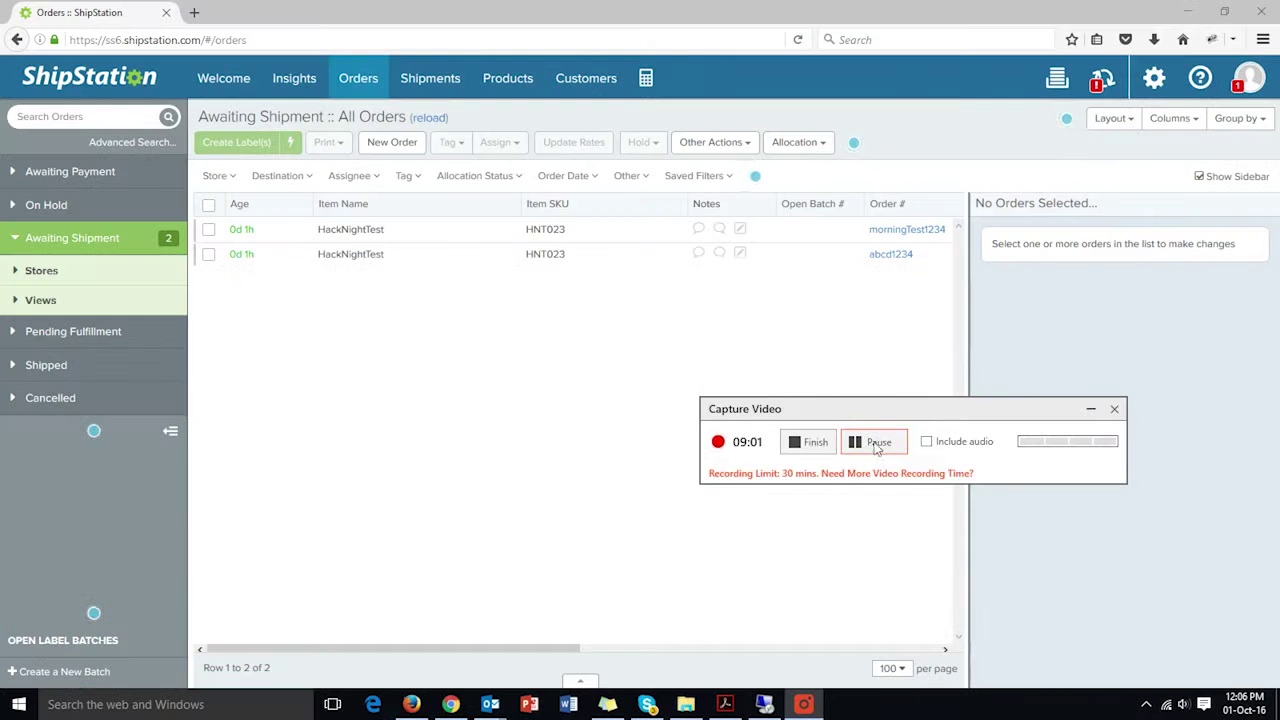
- Reload the Awaiting Shipment orders and start a New Order from Other Actions
{"action": "left_click", "coordinate": [368, 88]}
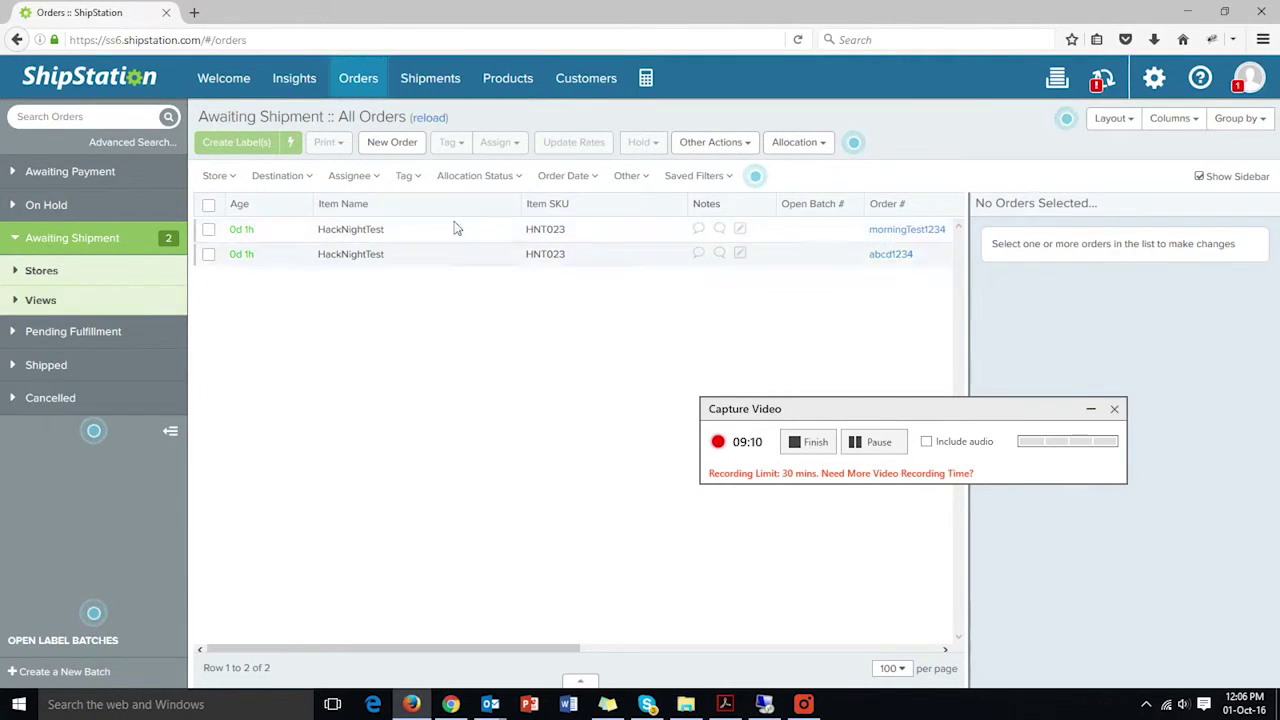
{"action": "left_click", "coordinate": [750, 150]}
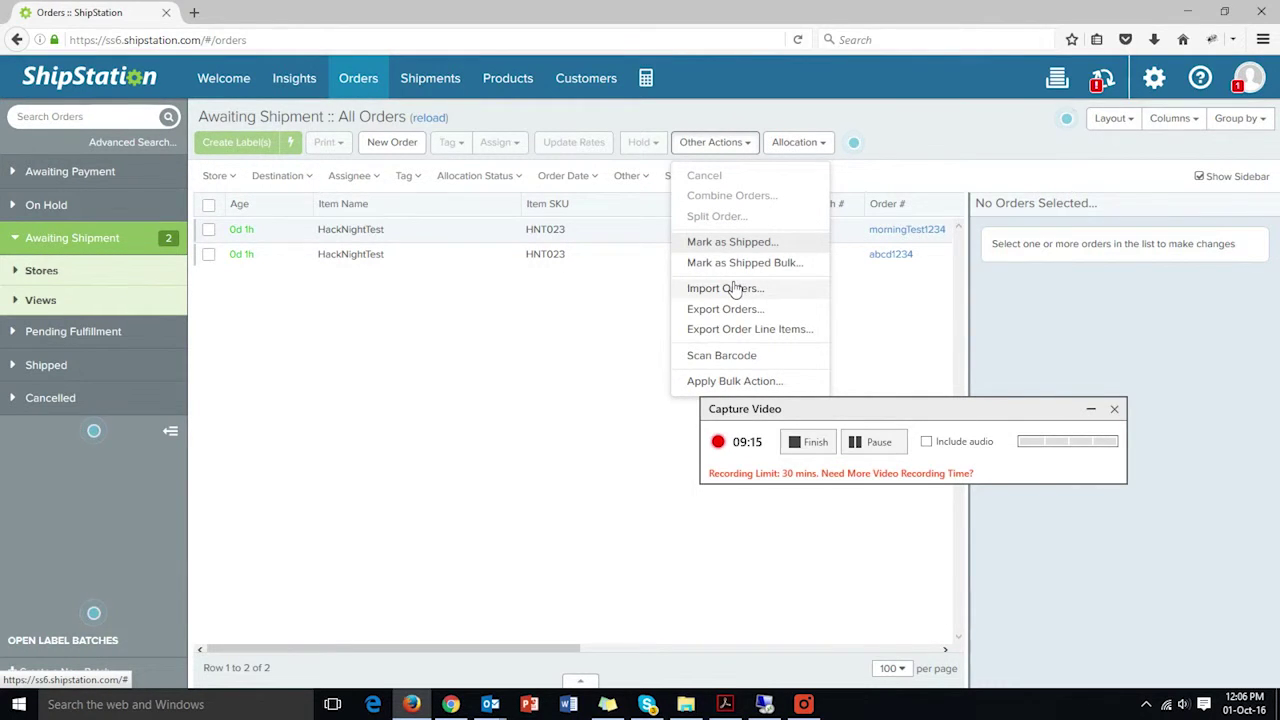
{"action": "left_click", "coordinate": [400, 144]}
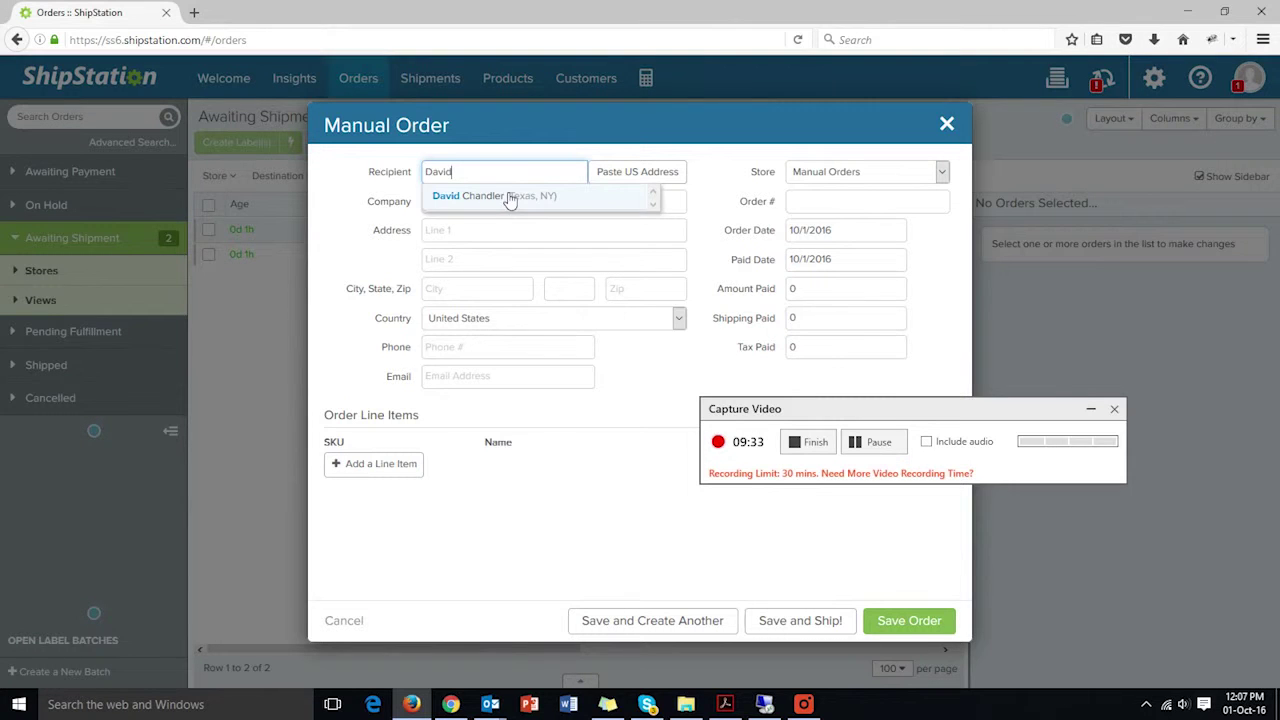
- Fill the recipient details from the saved customer and enter order number 1storder
{"action": "left_click", "coordinate": [509, 195]}
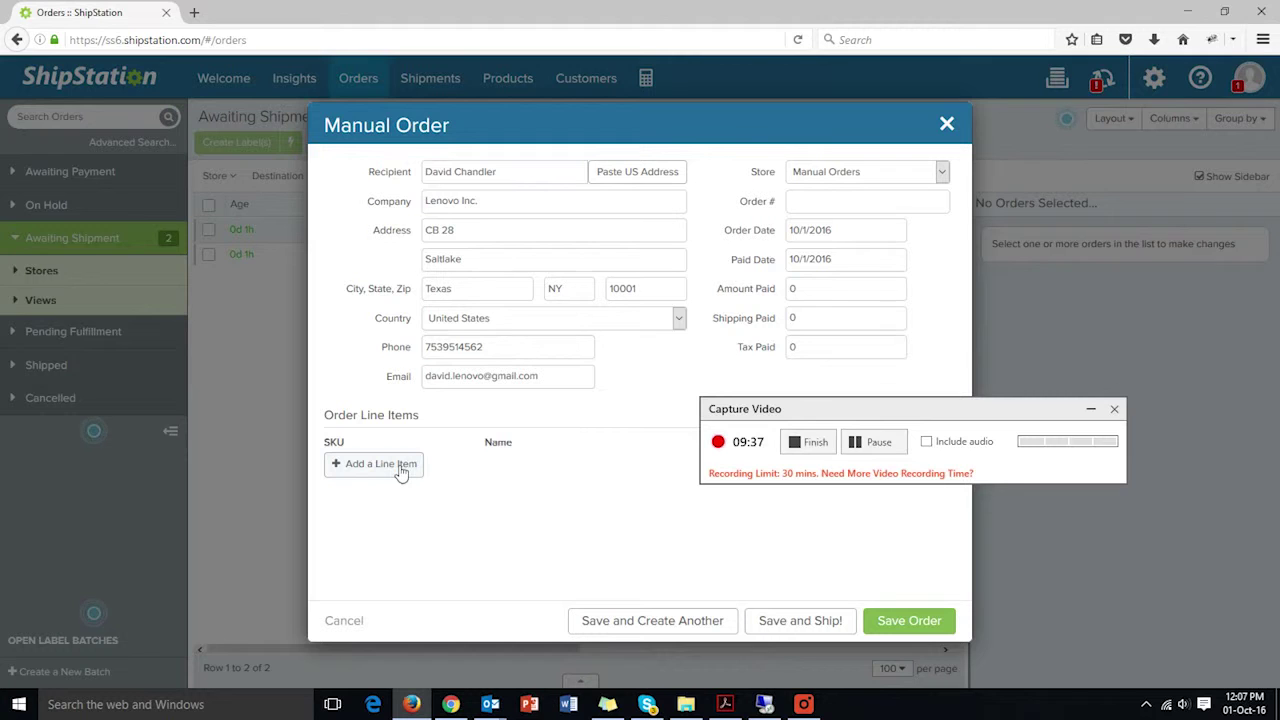
{"action": "left_click", "coordinate": [867, 201]}
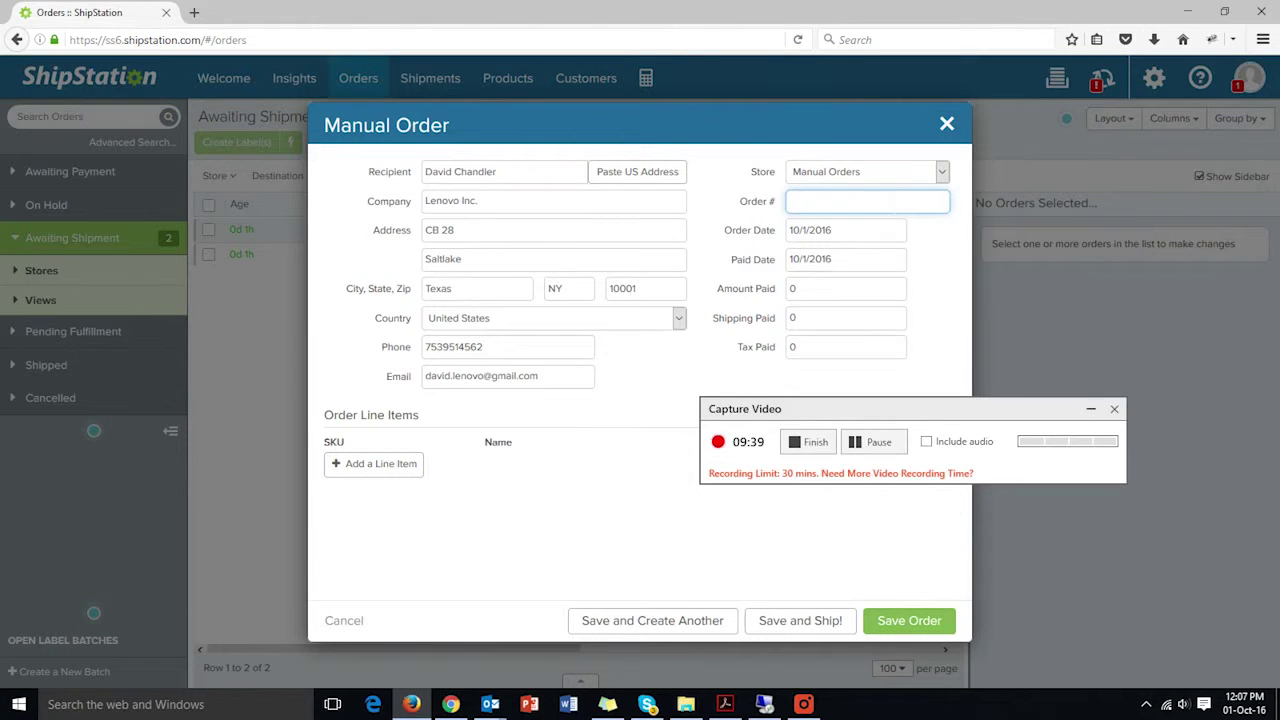
{"action": "type", "text": "1storder"}
- Enter amount paid 499, shipping paid 50 and tax paid 50, then add a blank line item
{"action": "left_click", "coordinate": [845, 288]}
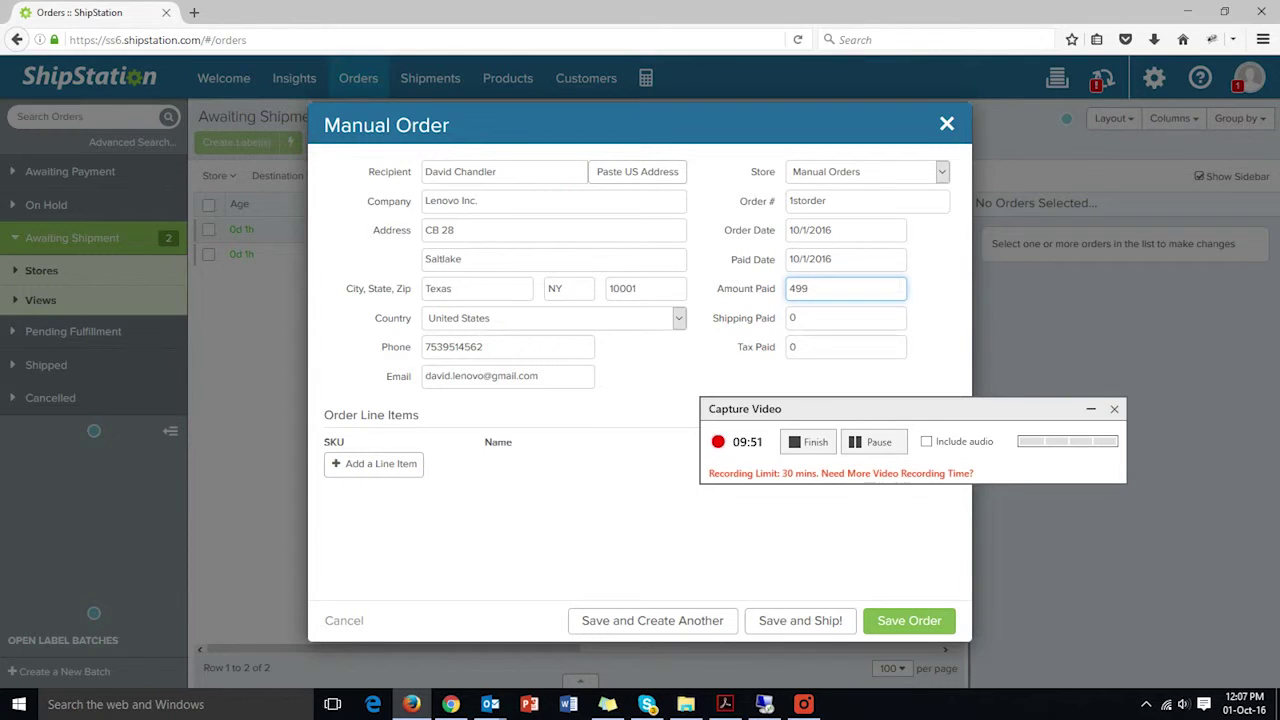
{"action": "key", "text": "Tab"}
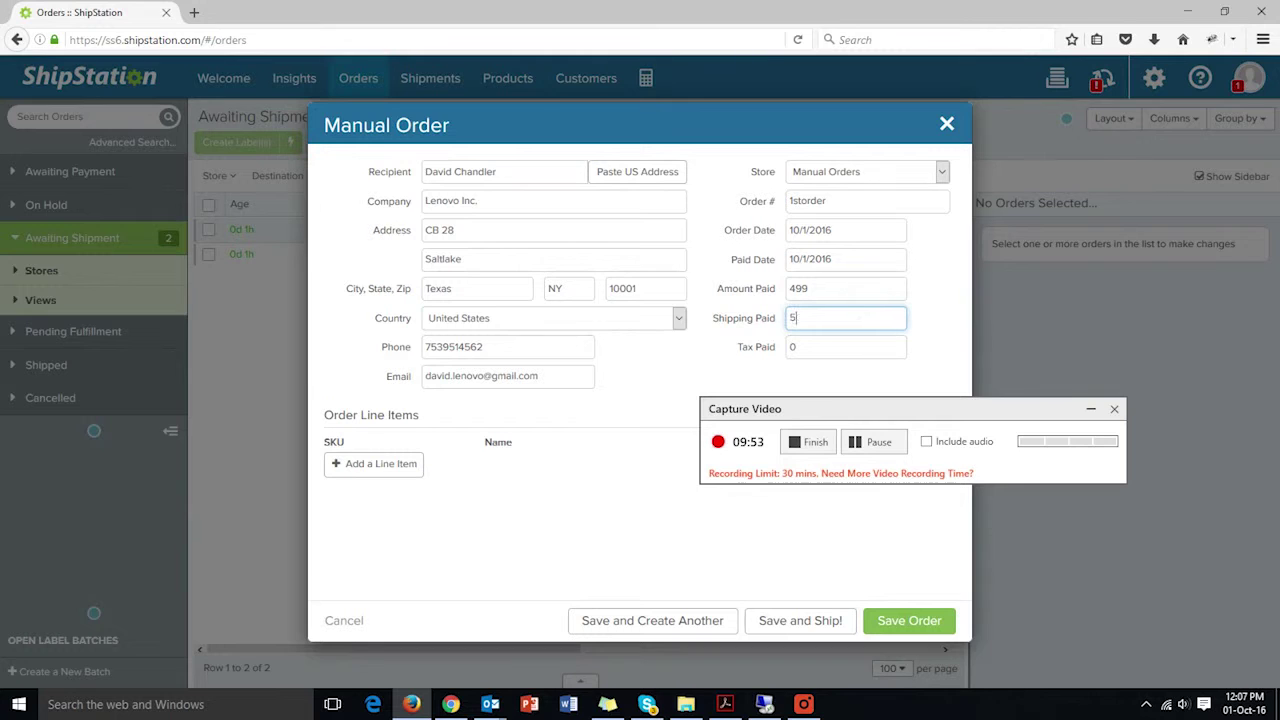
{"action": "key", "text": "Tab"}
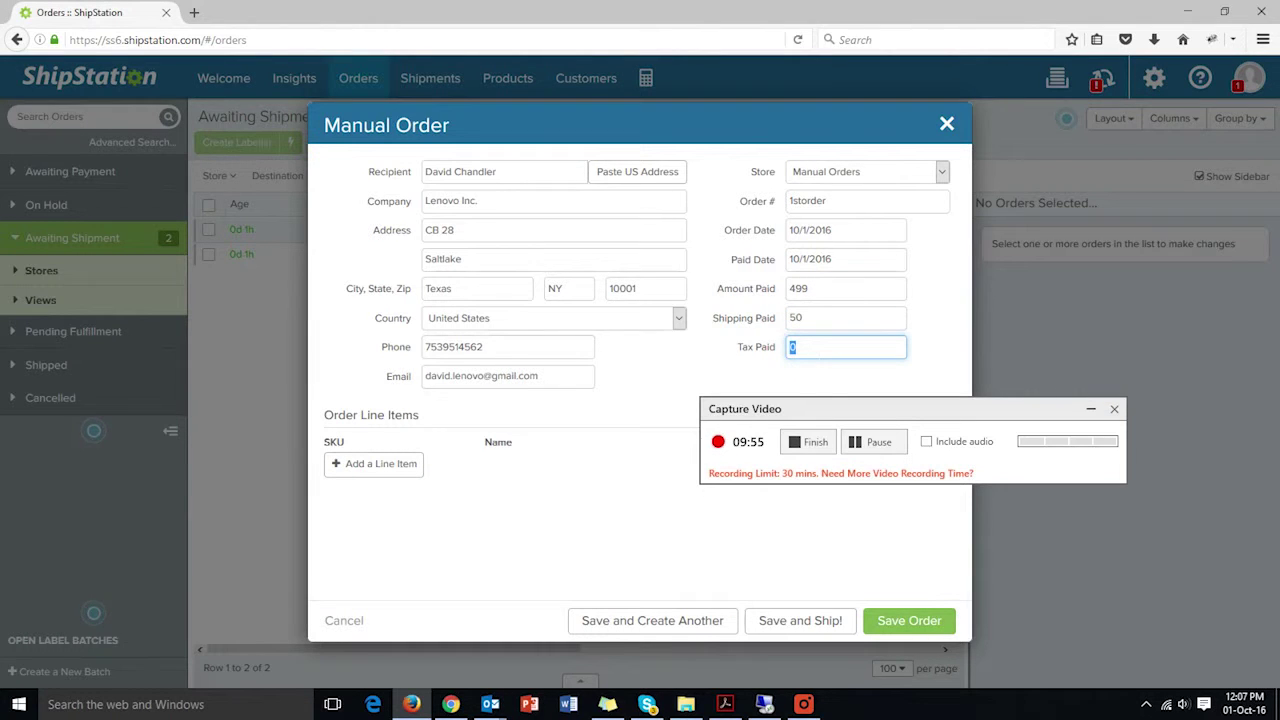
{"action": "left_click", "coordinate": [397, 470]}
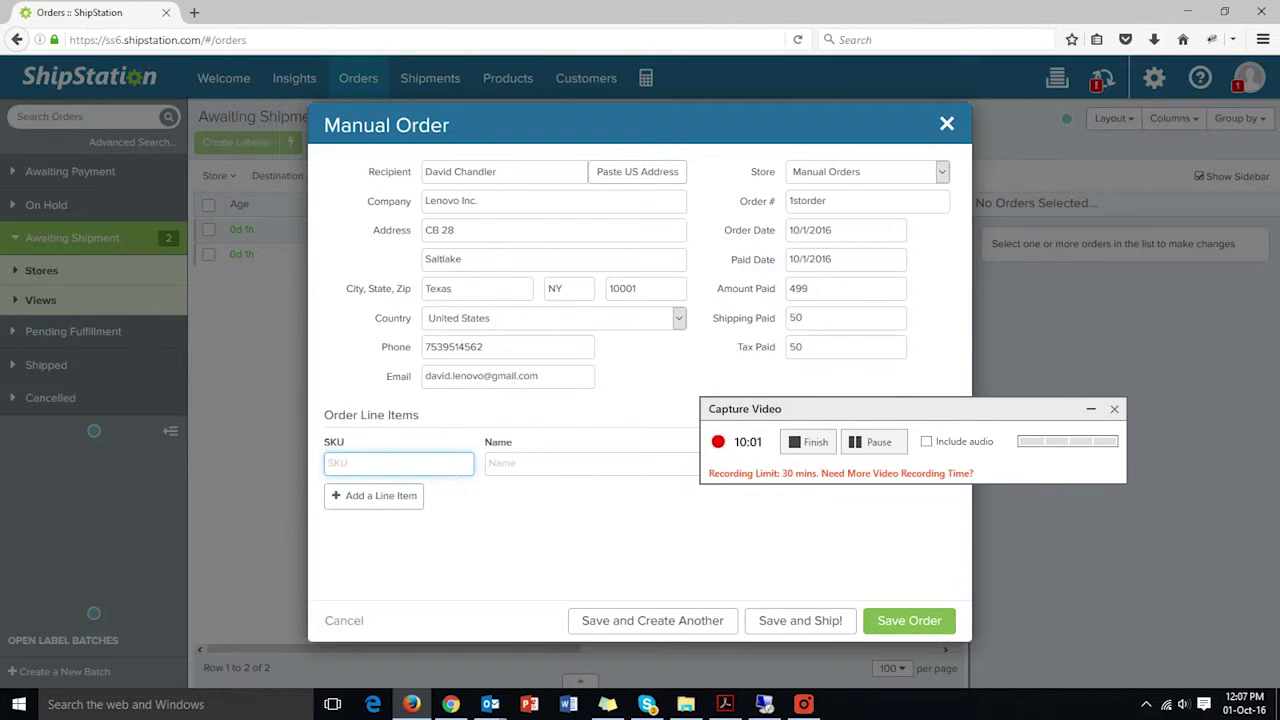
- Set the line item to SKU remote1234, filling in Lenovo Vibe Alpha
{"action": "type", "text": "femote134"}
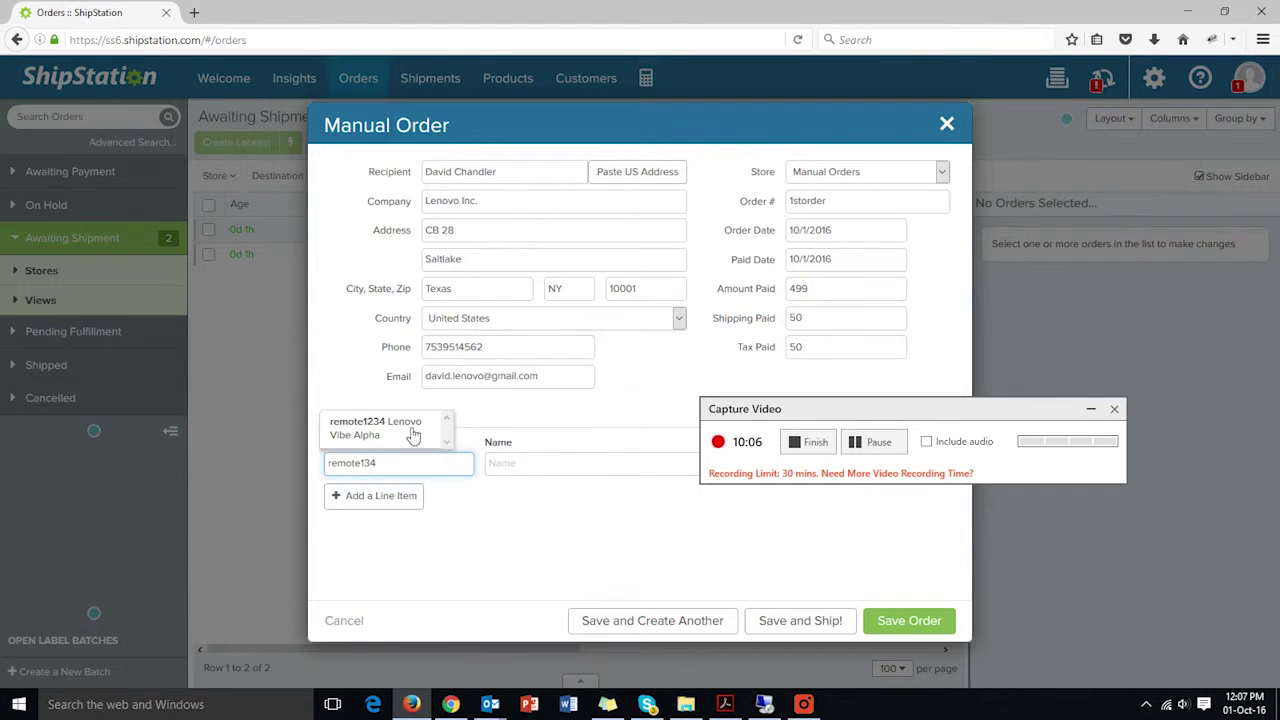
{"action": "left_click", "coordinate": [408, 432]}
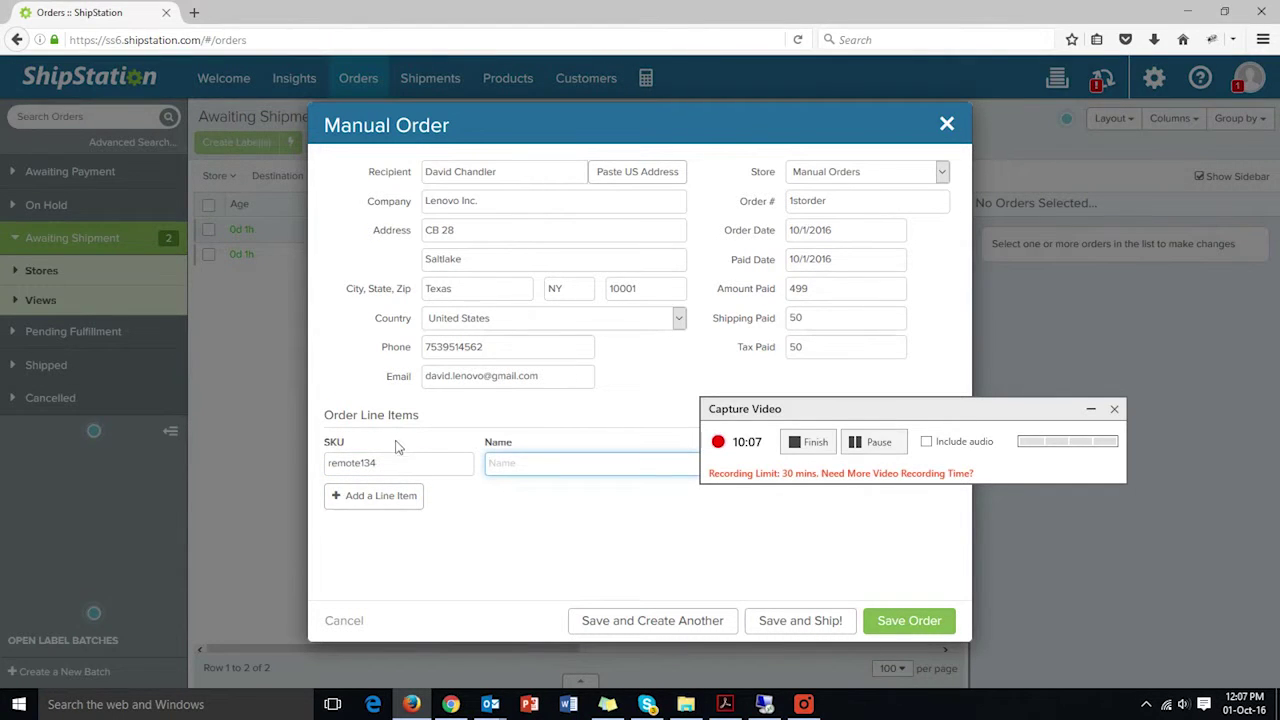
{"action": "key", "text": "shift+Tab"}
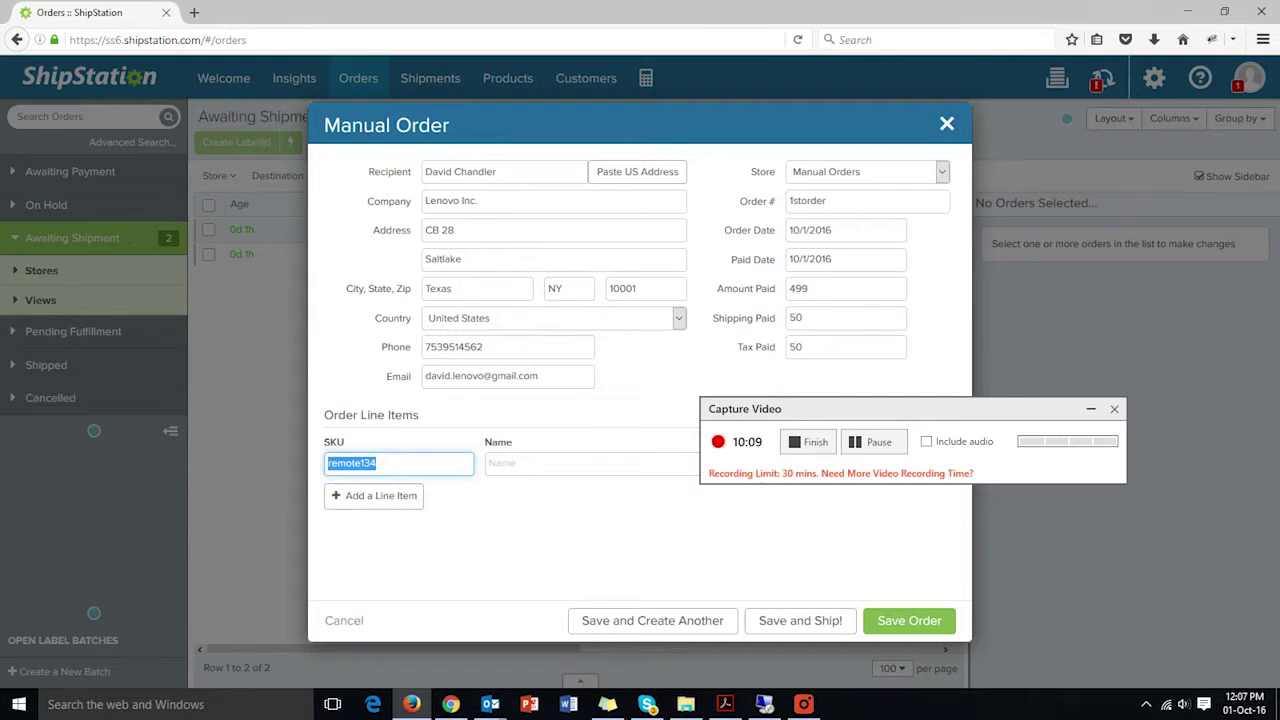
{"action": "type", "text": "remote"}
{"action": "left_click", "coordinate": [397, 425]}
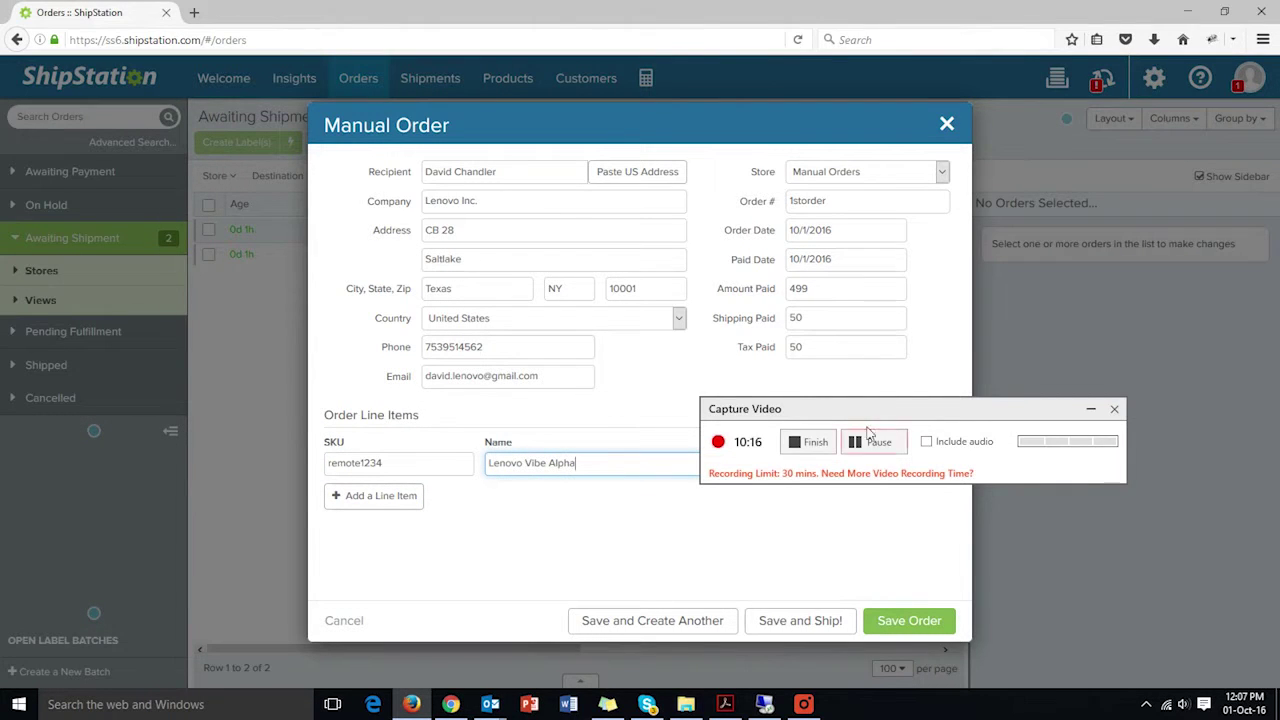
- Raise the quantity to 2, change the unit price, and save the manual order
{"action": "left_click_drag", "start_coordinate": [868, 410], "coordinate": [1065, 506]}
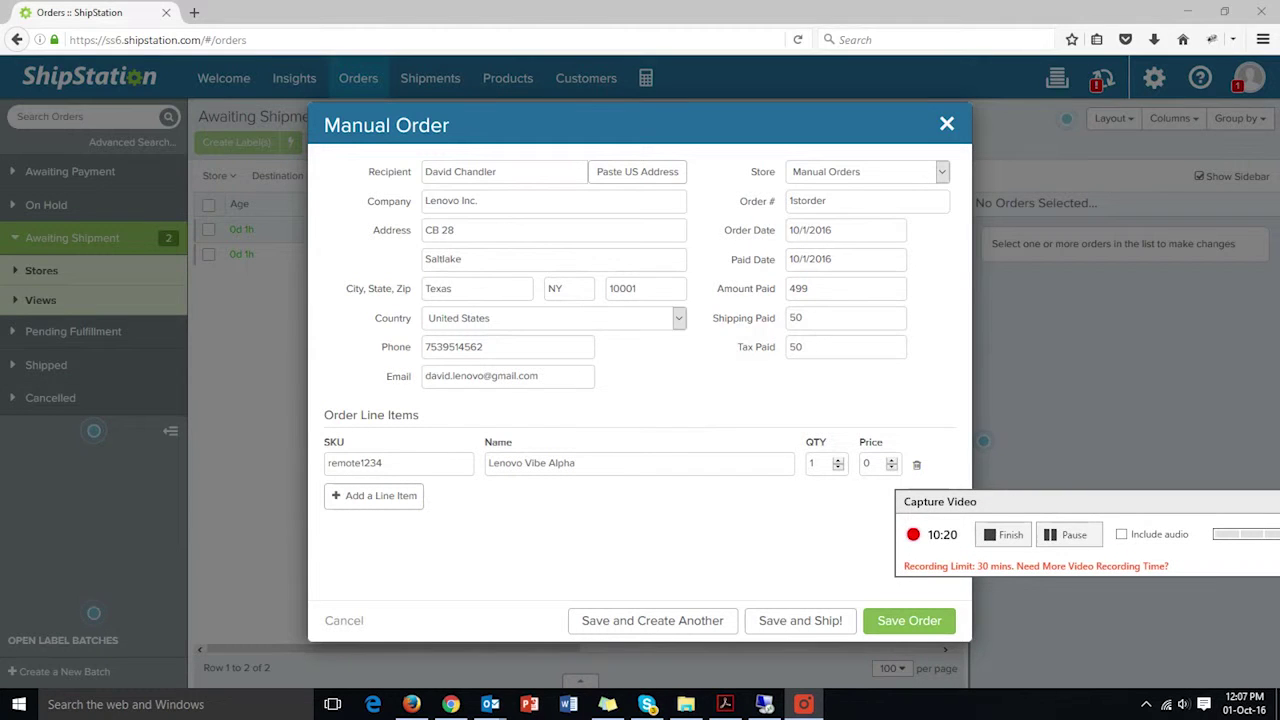
{"action": "left_click", "coordinate": [840, 462]}
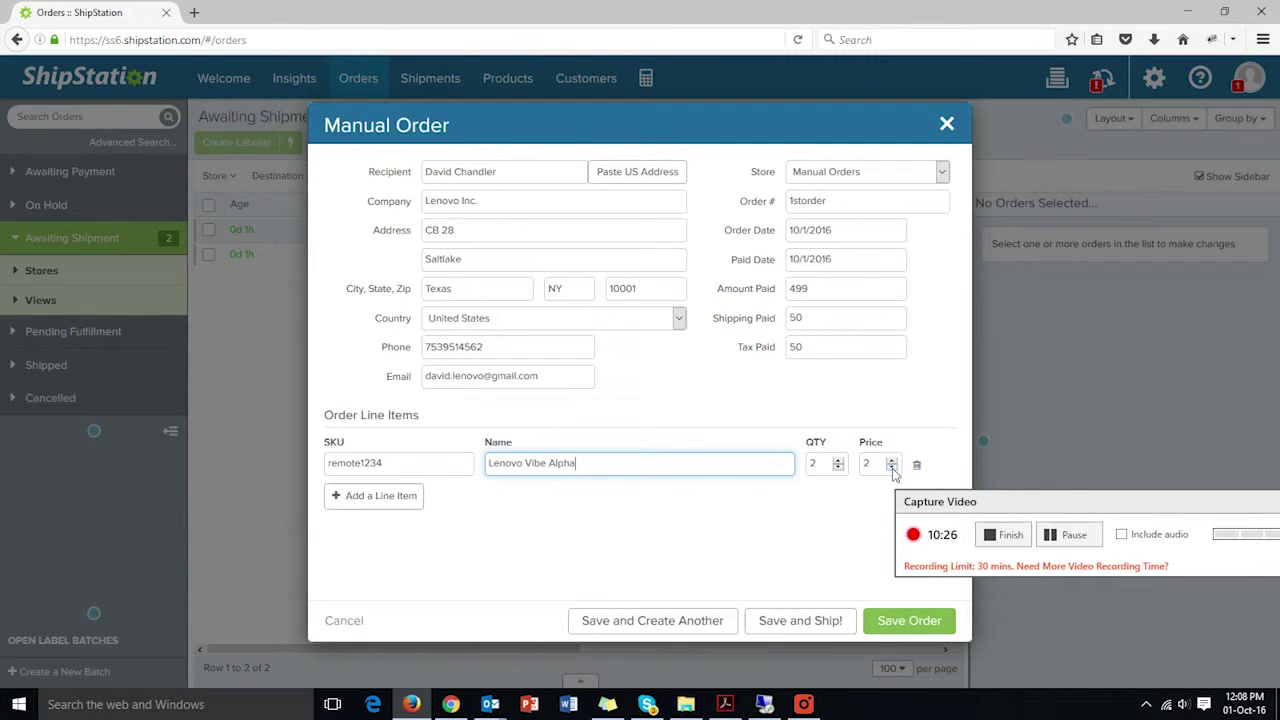
{"action": "double_click", "coordinate": [867, 463]}
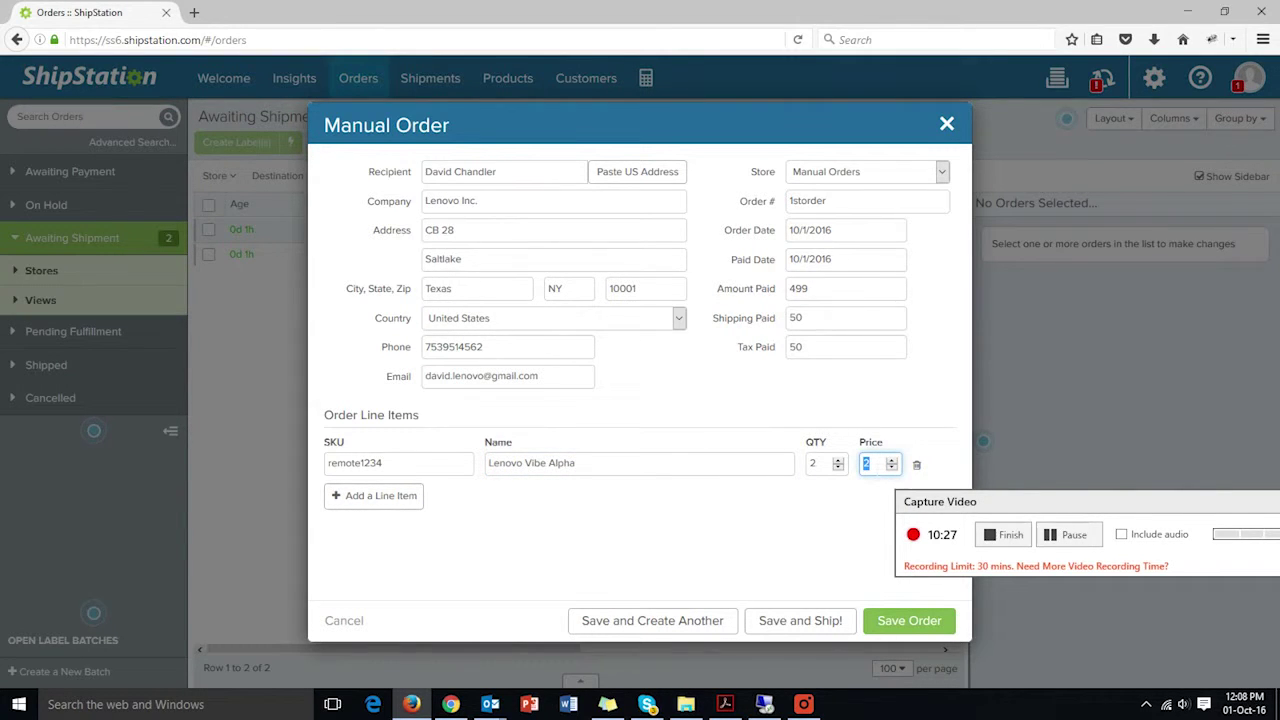
{"action": "type", "text": "8"}
{"action": "left_click", "coordinate": [908, 621]}
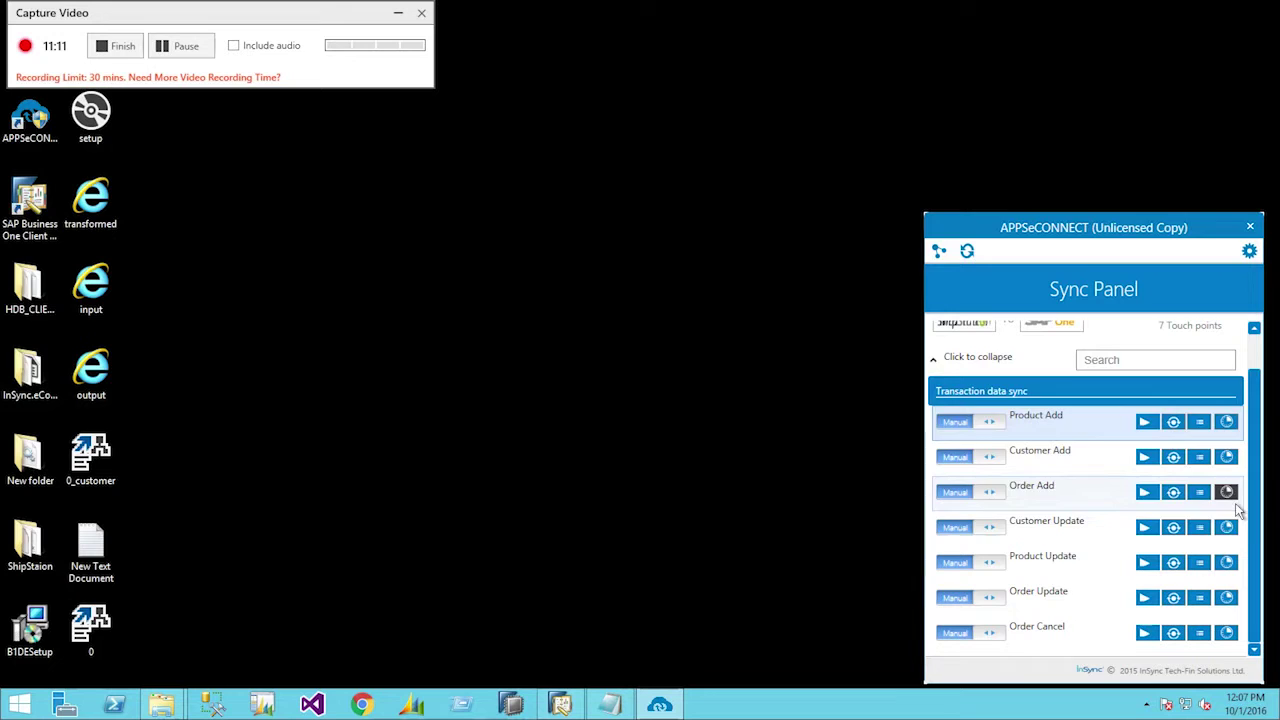
- Open the Order Add transaction log, confirm 'Order Add completed.', and return to the Sync Panel
{"action": "left_click", "coordinate": [1226, 491]}
{"action": "left_click", "coordinate": [1246, 425]}
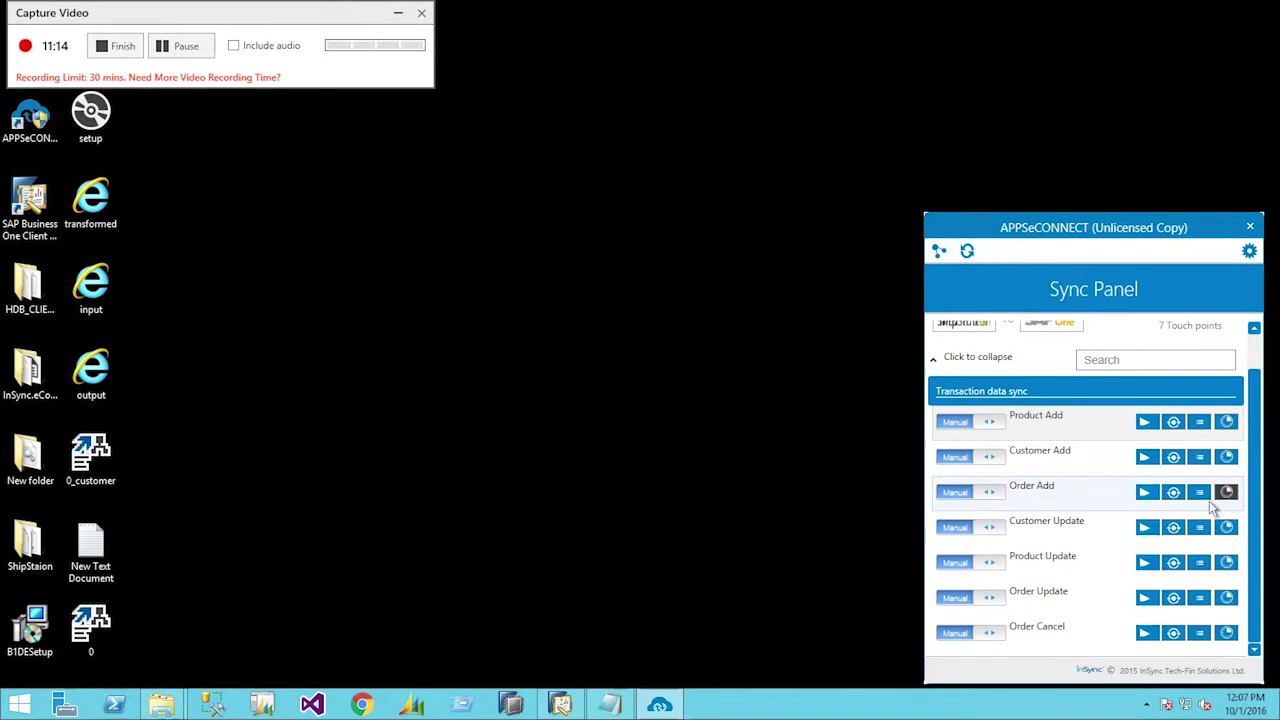
{"action": "left_click", "coordinate": [1199, 491]}
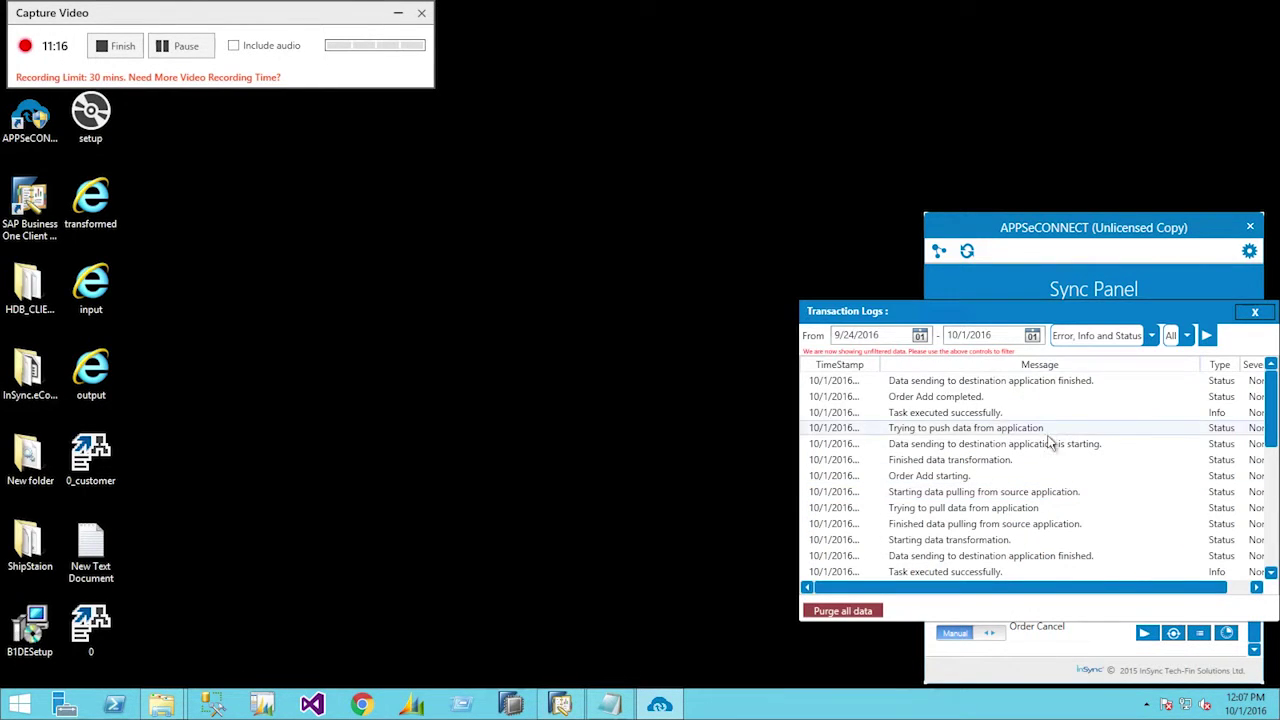
{"action": "left_click", "coordinate": [1000, 398]}
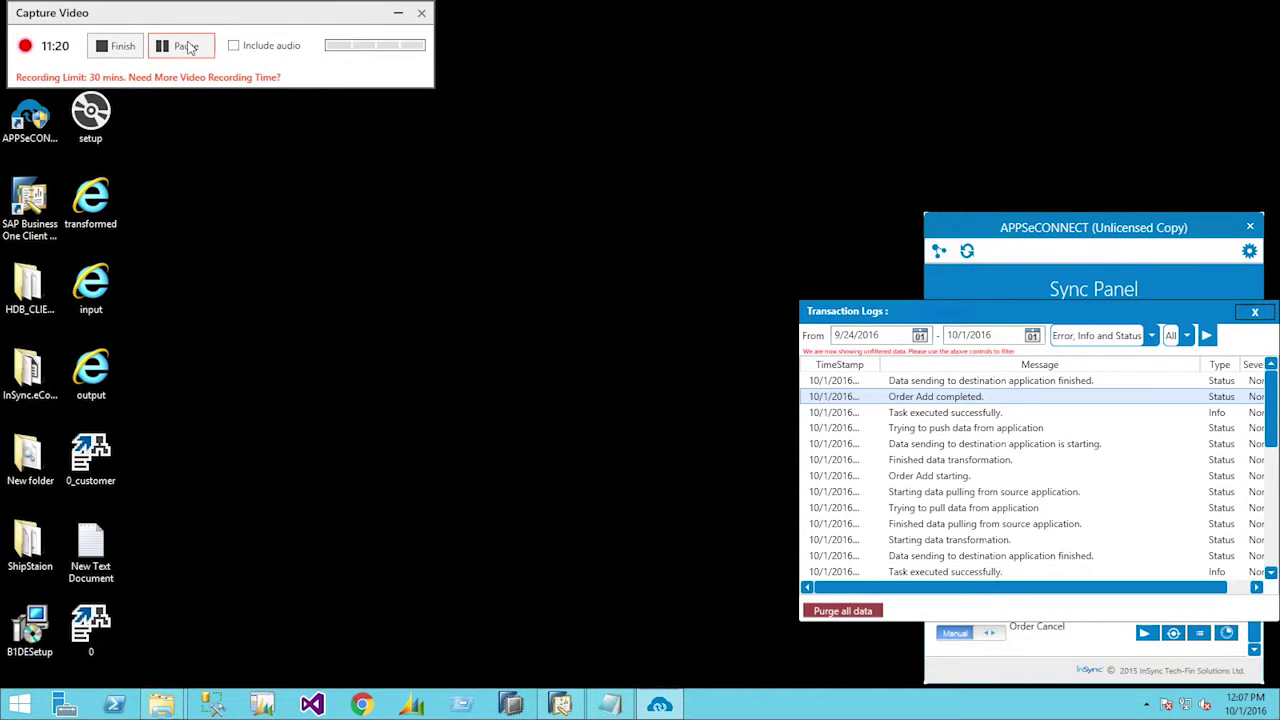
{"action": "left_click", "coordinate": [186, 45]}
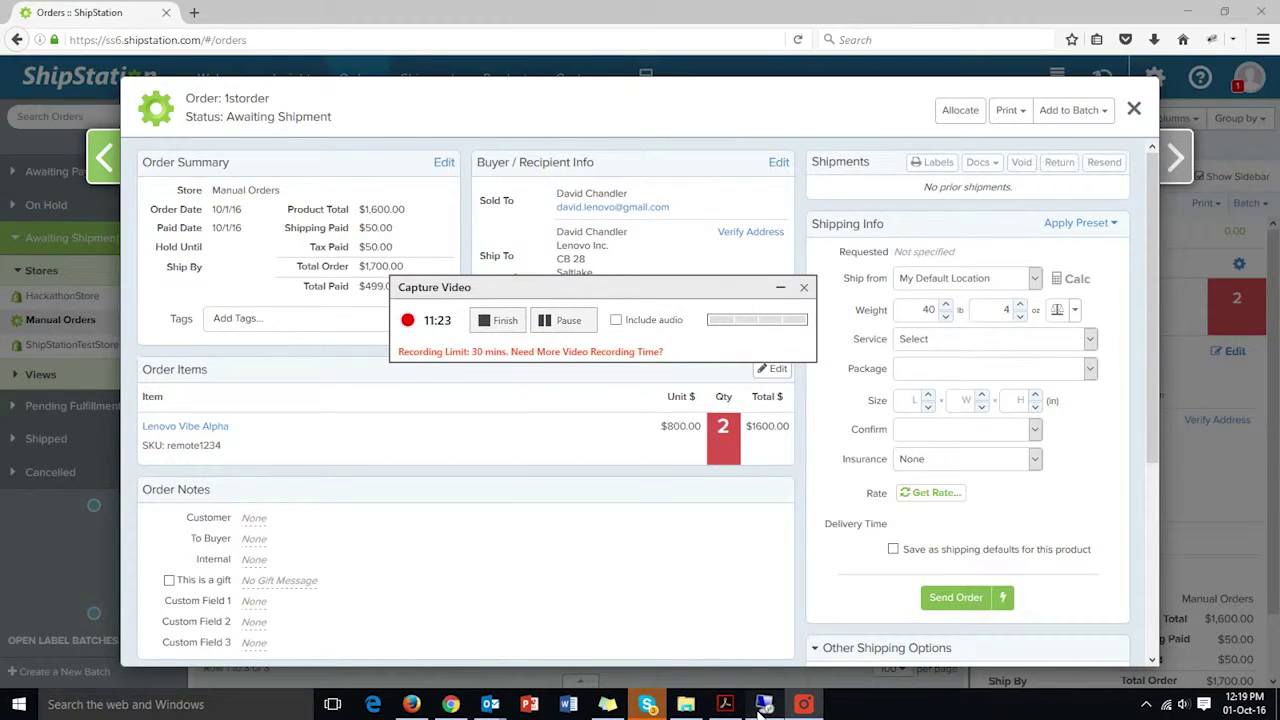
{"action": "left_click", "coordinate": [533, 319]}
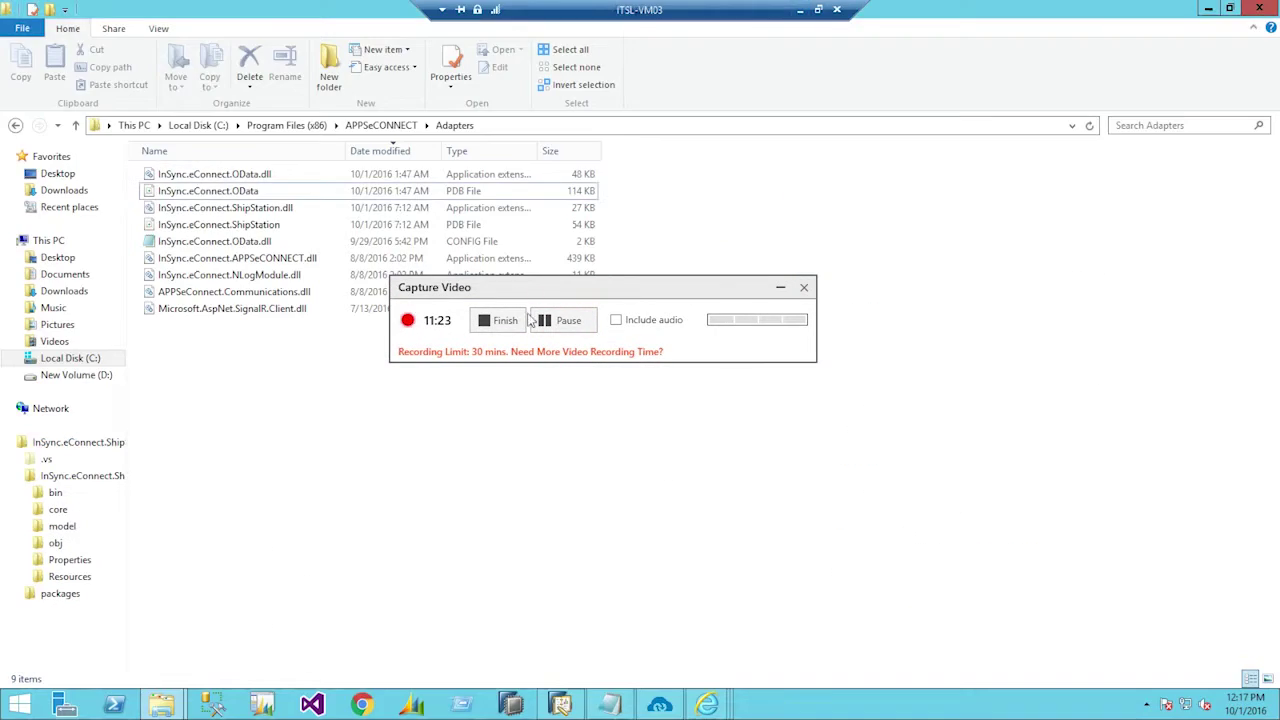
{"action": "left_click", "coordinate": [659, 705]}
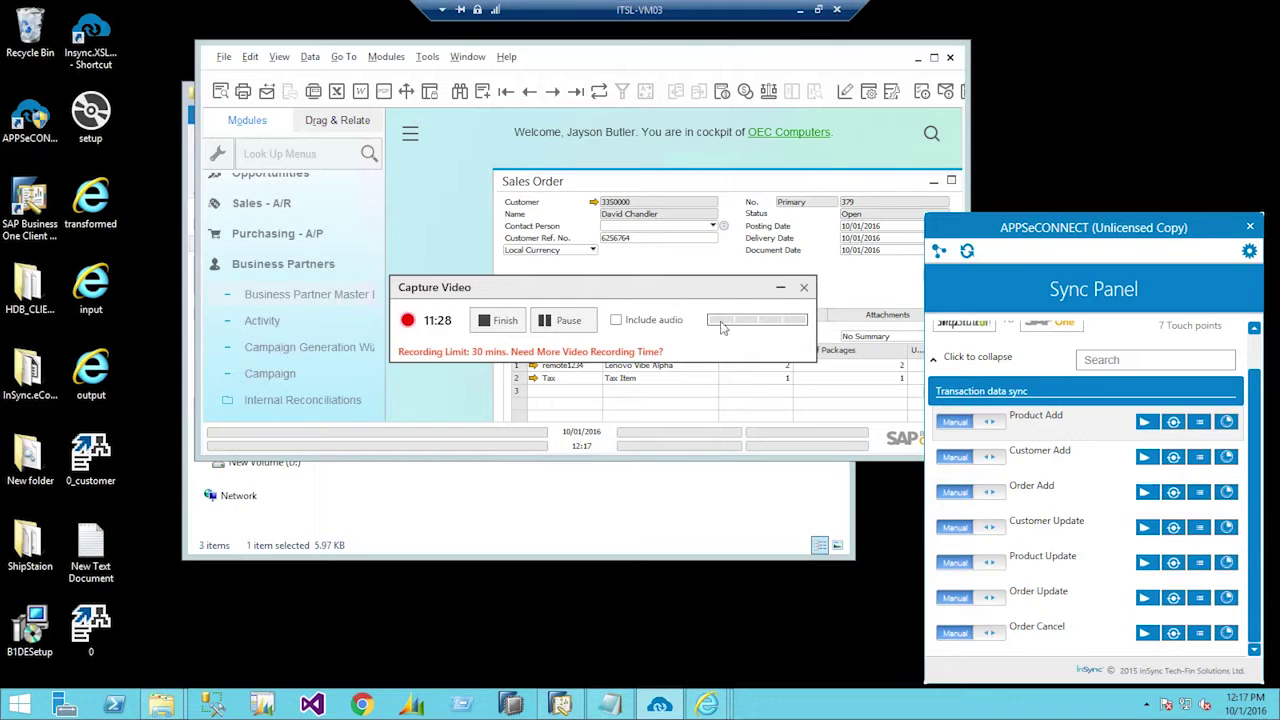
- Maximize SAP and find the customer's sales order 379 showing Lenovo Vibe Alpha, quantity 2
{"action": "left_click", "coordinate": [933, 57]}
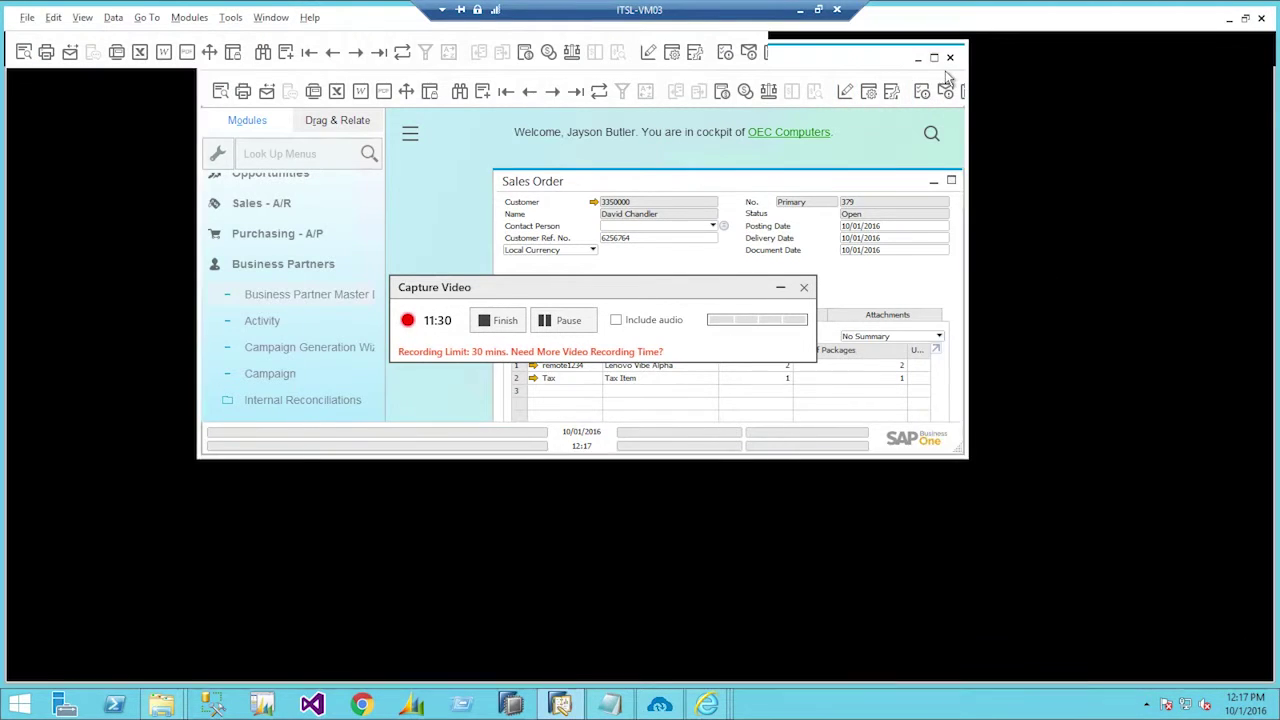
{"action": "left_click_drag", "start_coordinate": [753, 290], "coordinate": [1125, 318]}
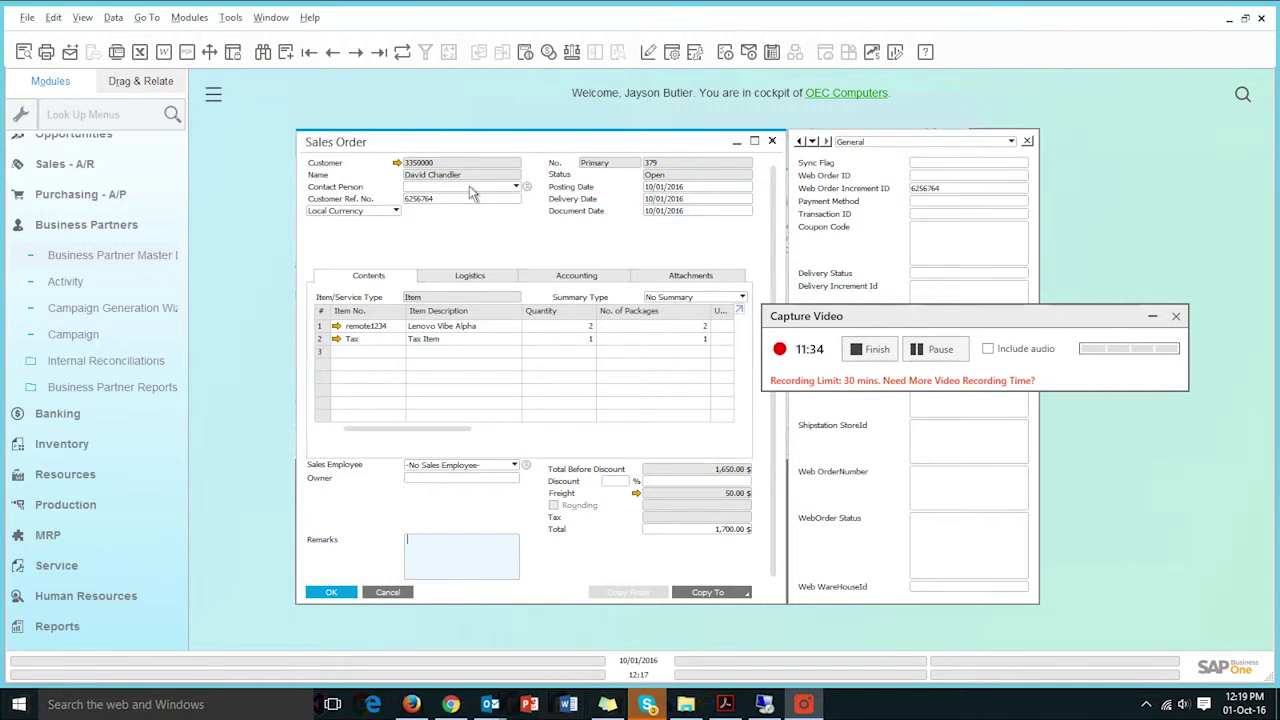
{"action": "left_click", "coordinate": [262, 52]}
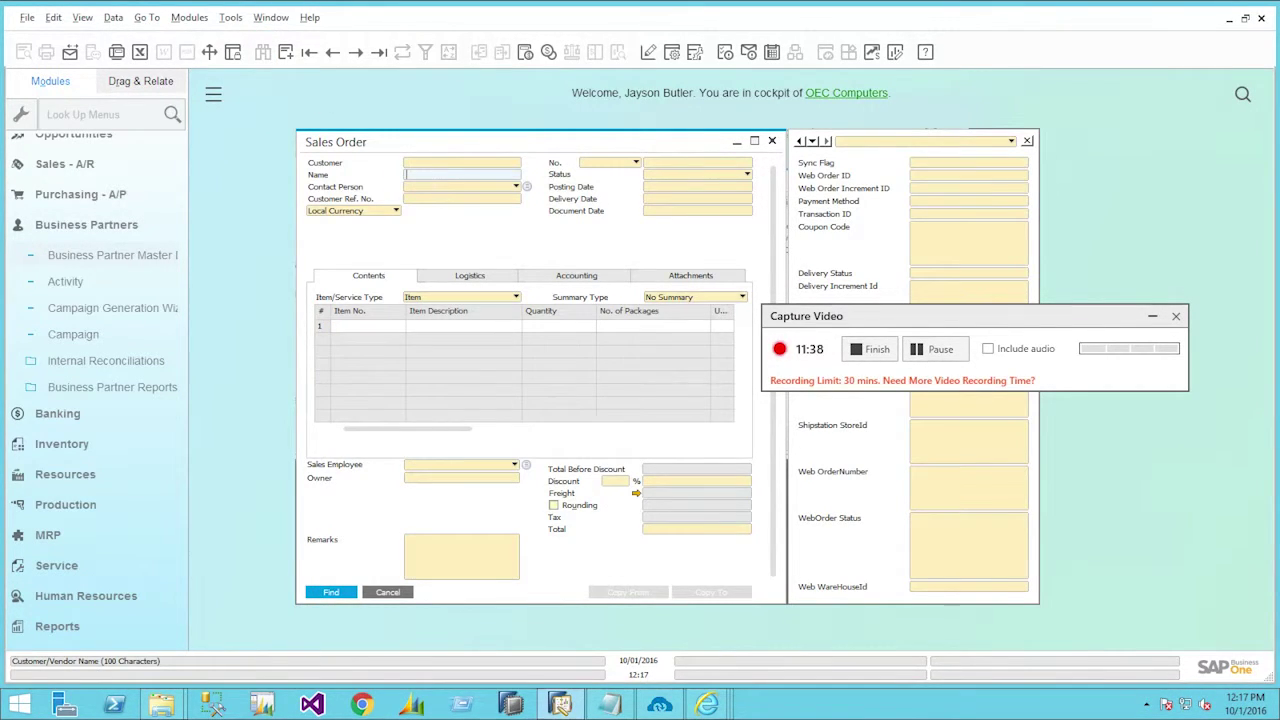
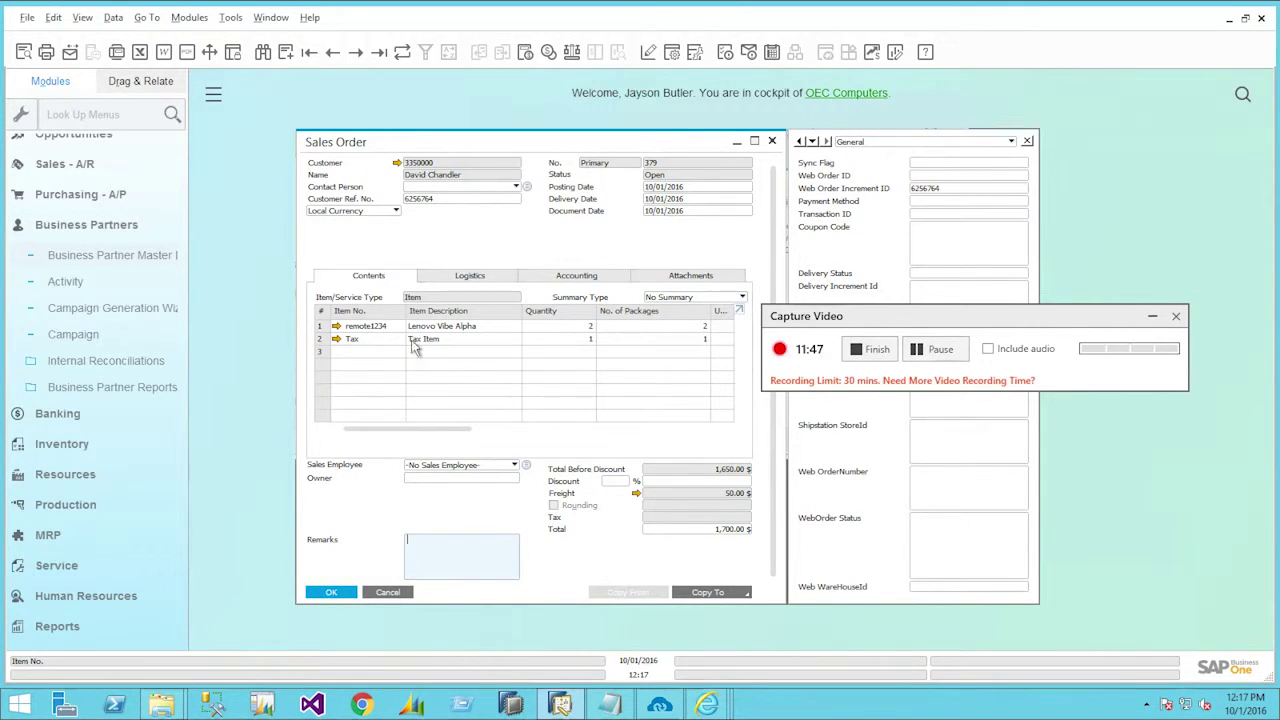
{"action": "left_click_drag", "start_coordinate": [961, 326], "coordinate": [955, 527]}
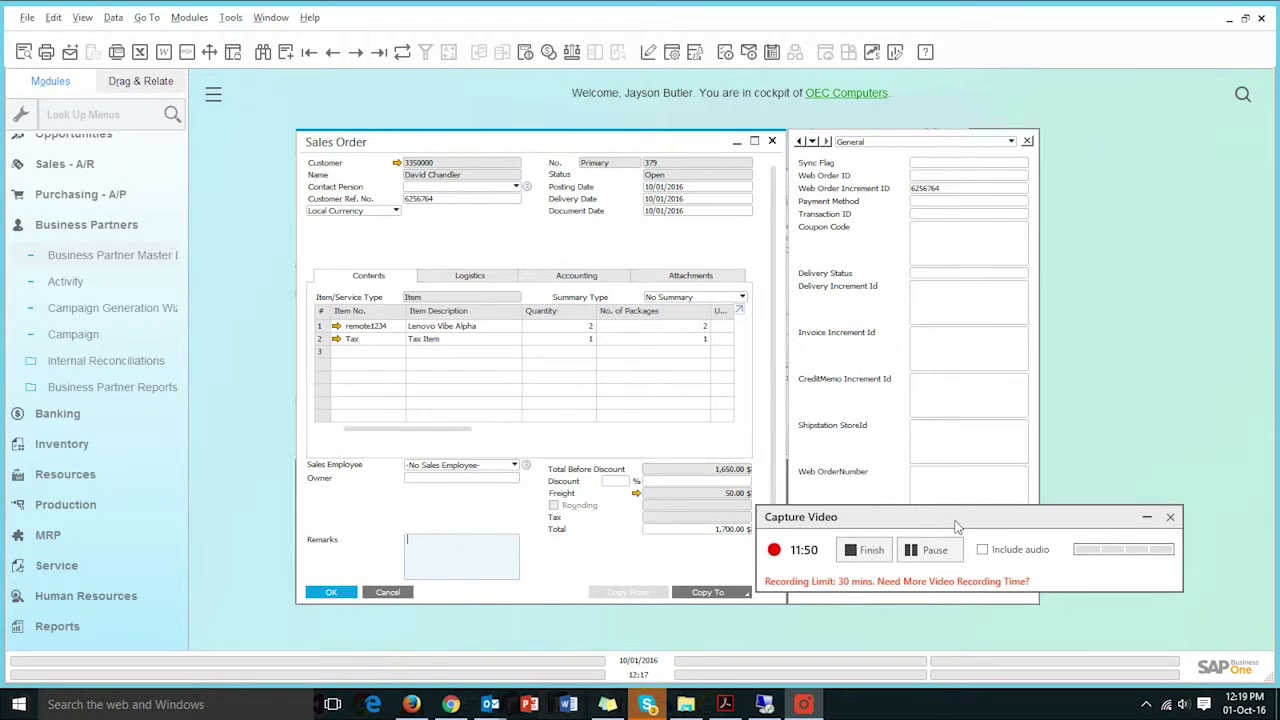
- Toggle the user-defined fields panel off and on, then return to ShipStation
{"action": "left_click", "coordinate": [88, 22]}
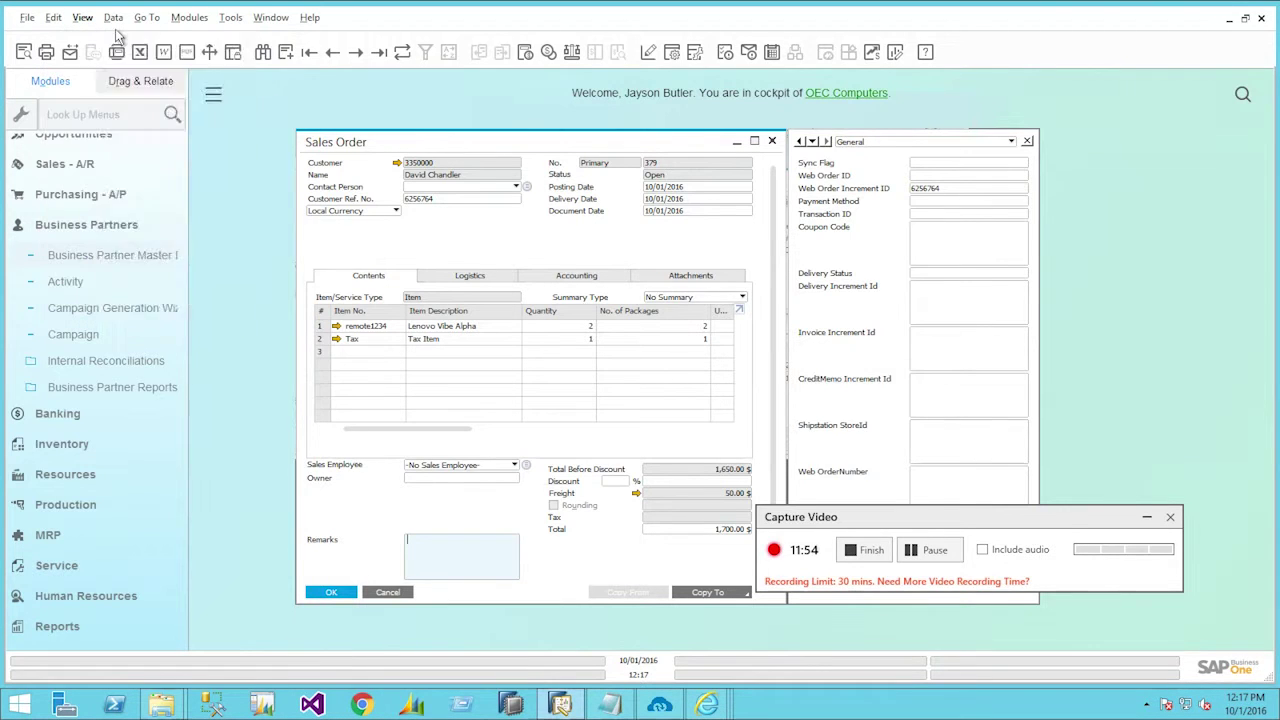
{"action": "left_click", "coordinate": [128, 45]}
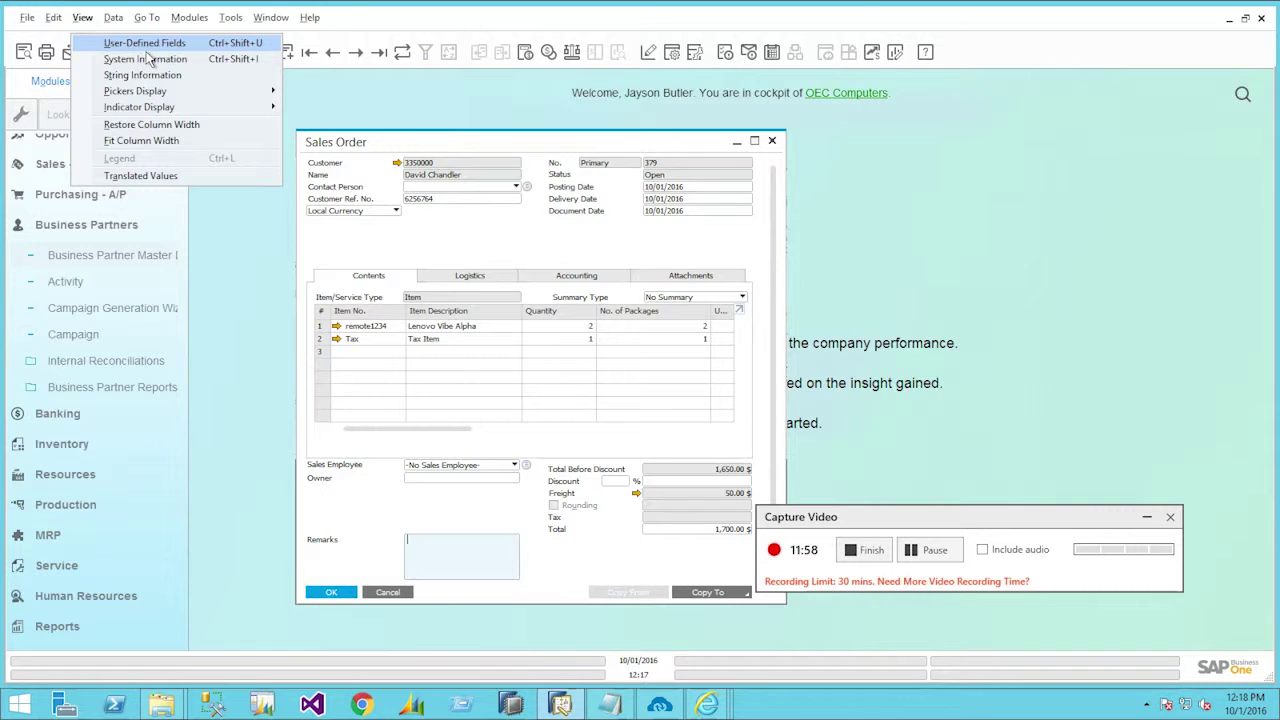
{"action": "left_click", "coordinate": [145, 45]}
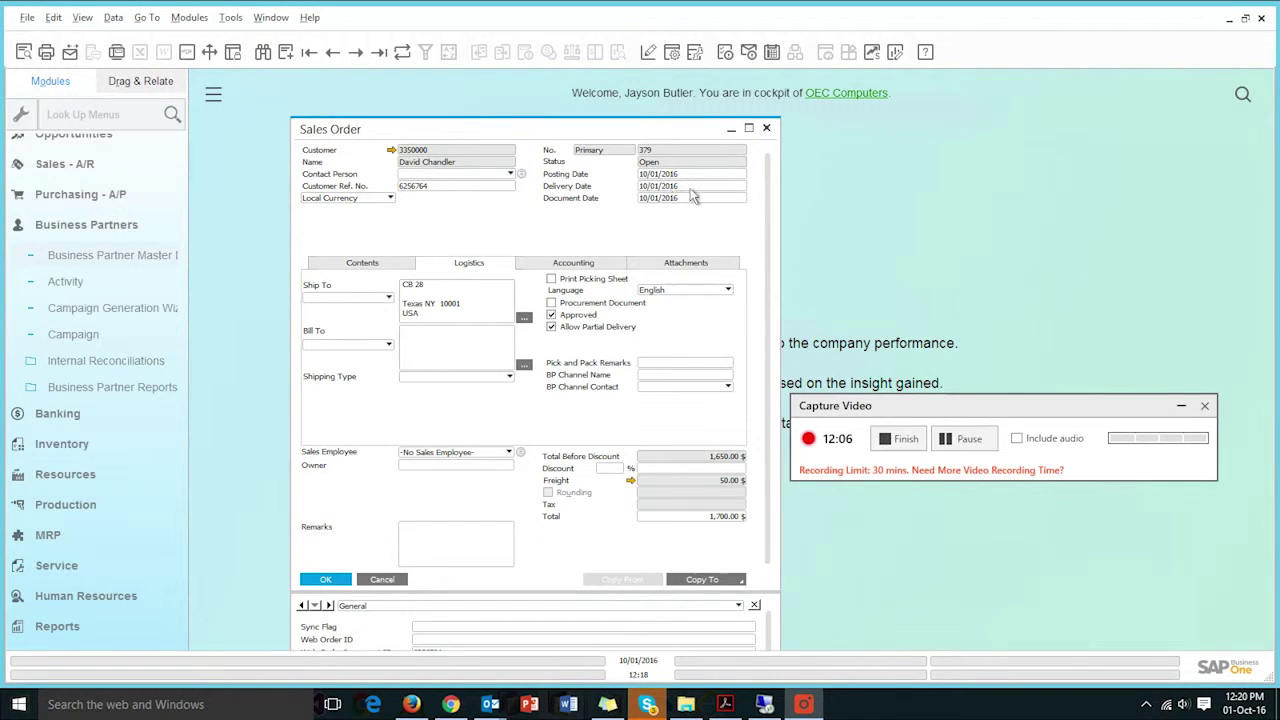
{"action": "key", "text": "alt+Tab"}
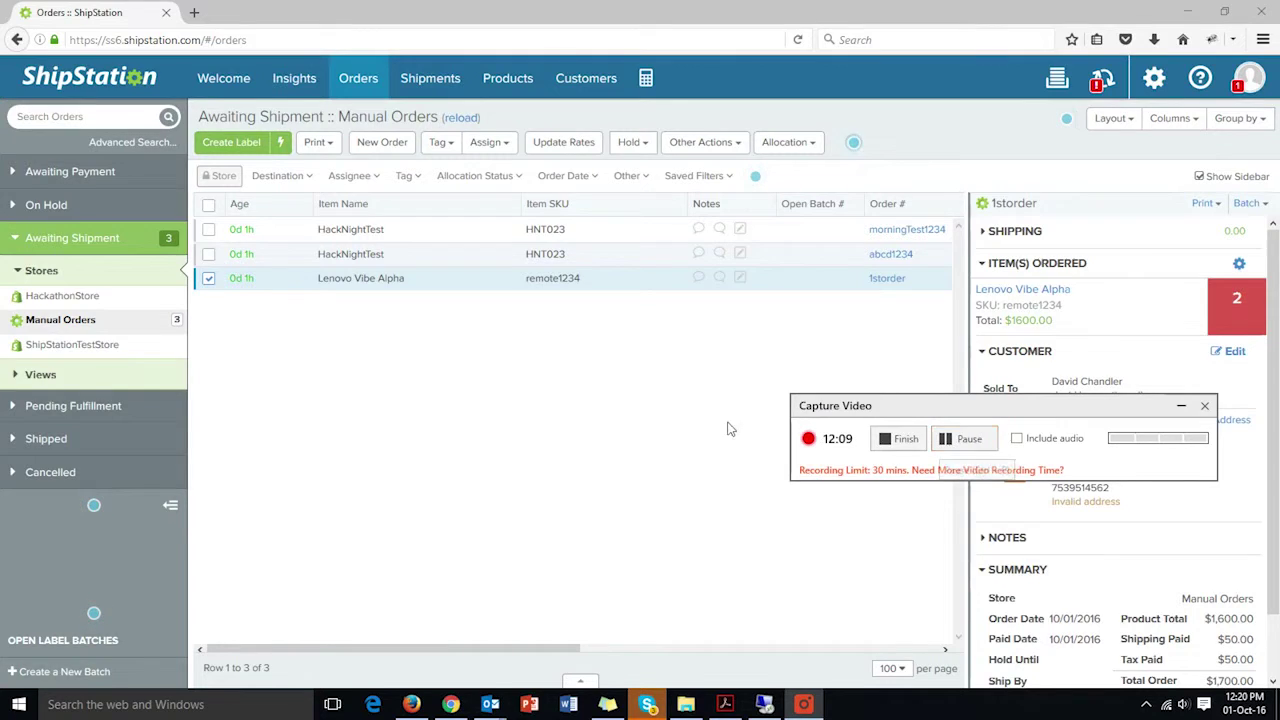
- Edit order 1storder's items, changing the Lenovo Vibe Alpha quantity from 2 to 3
{"action": "left_click", "coordinate": [893, 280]}
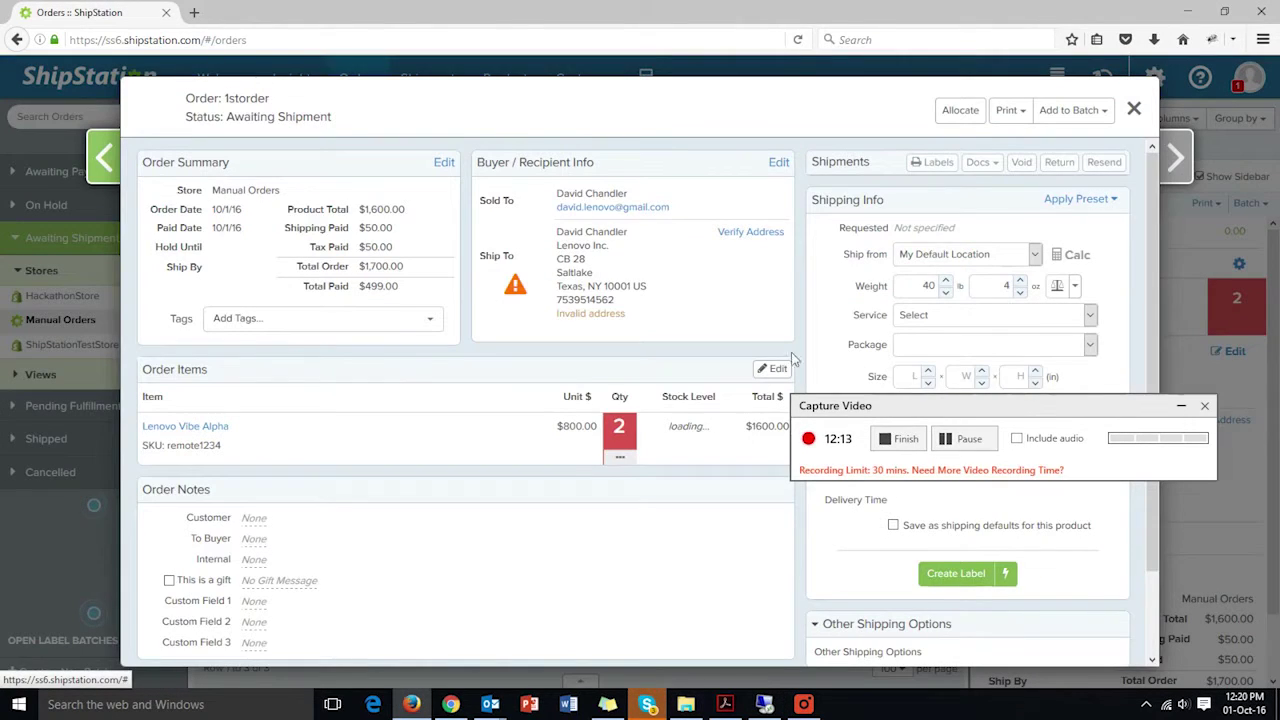
{"action": "left_click_drag", "start_coordinate": [1013, 408], "coordinate": [1085, 489]}
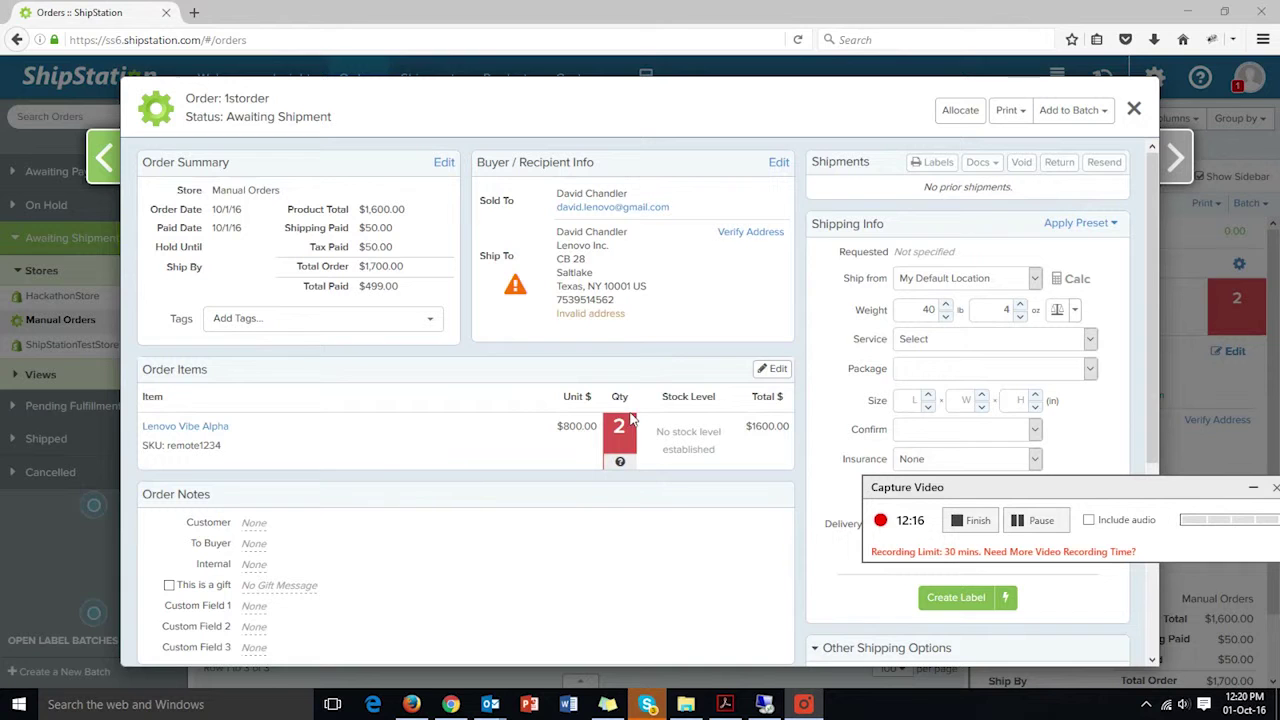
{"action": "left_click", "coordinate": [777, 370]}
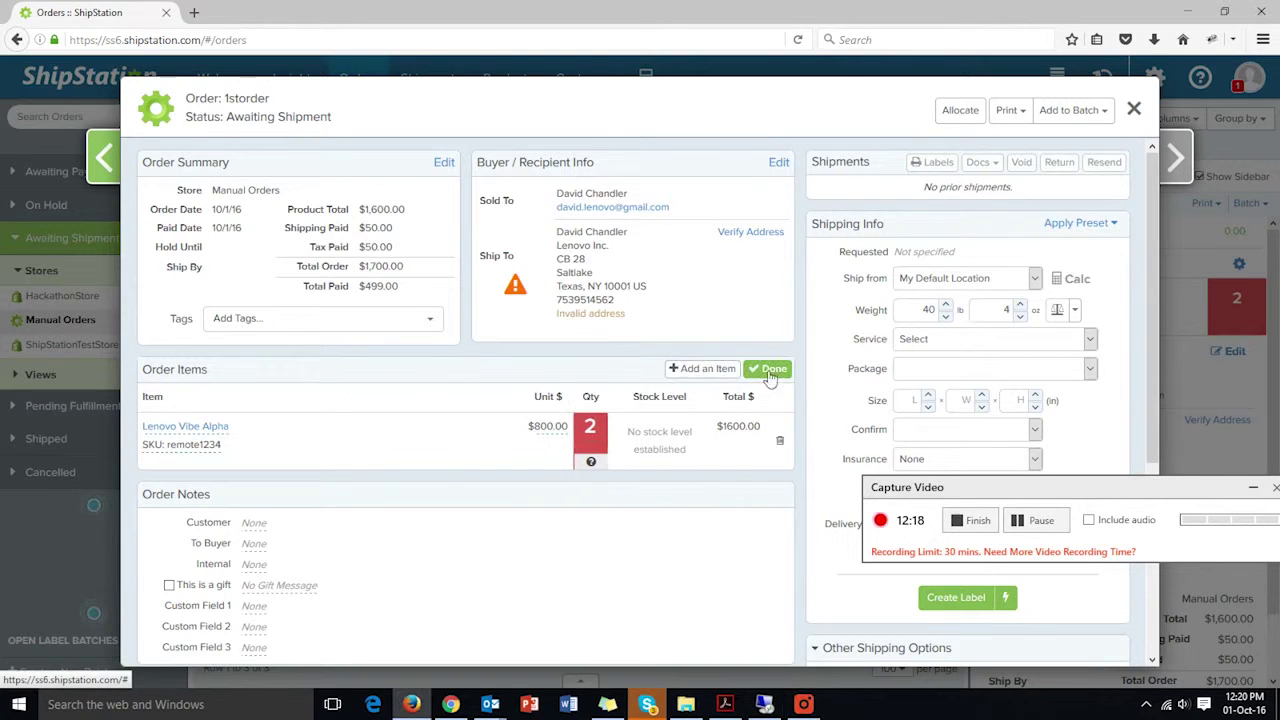
{"action": "left_click", "coordinate": [592, 428]}
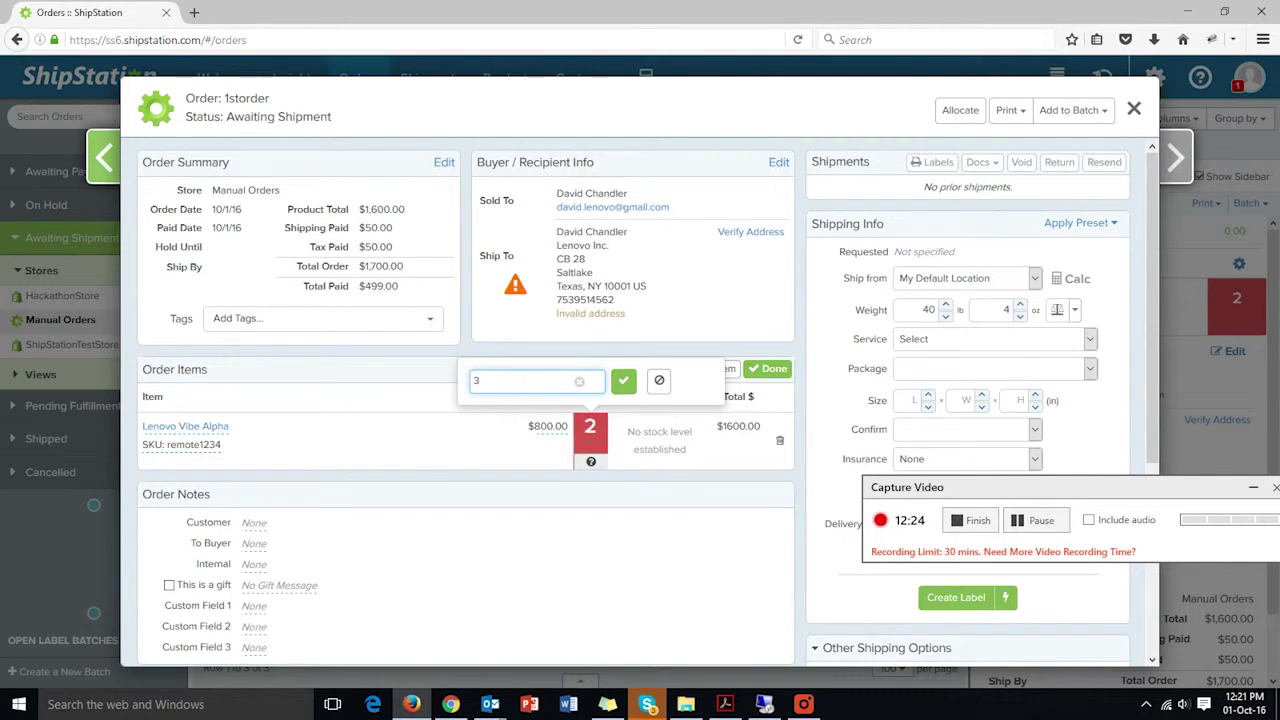
{"action": "type", "text": "3"}
{"action": "left_click", "coordinate": [623, 381]}
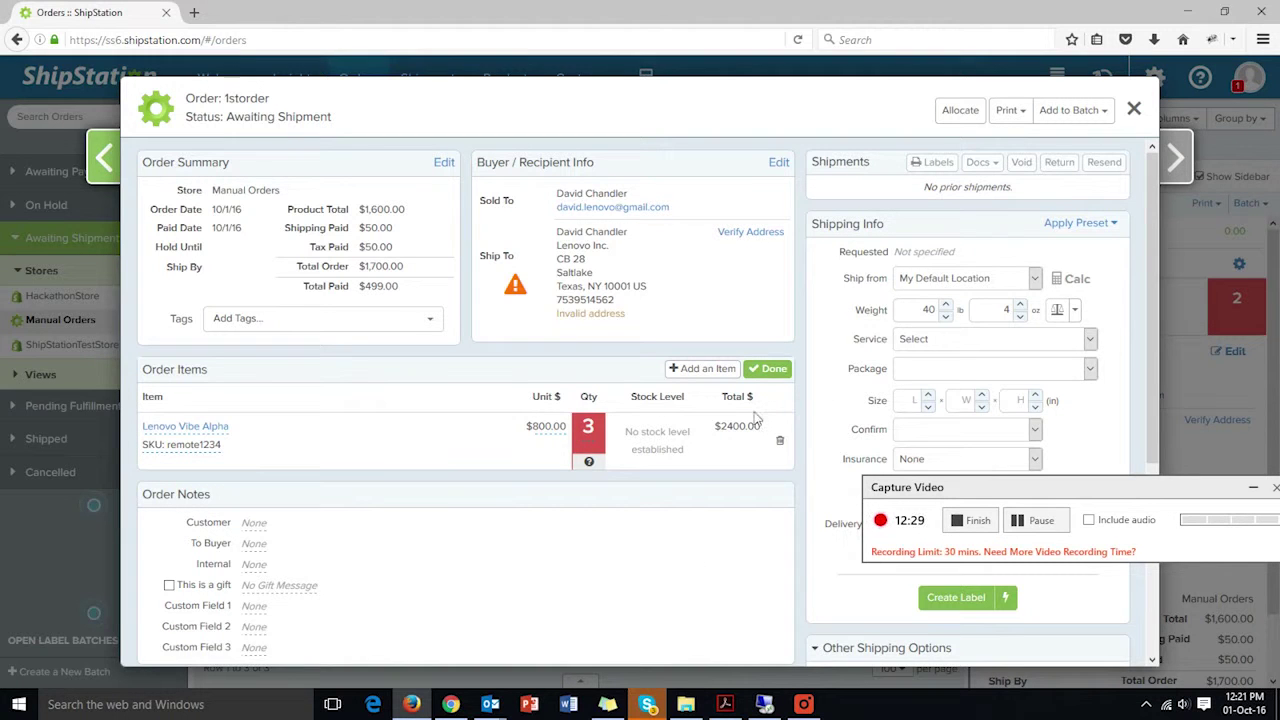
{"action": "left_click", "coordinate": [772, 370]}
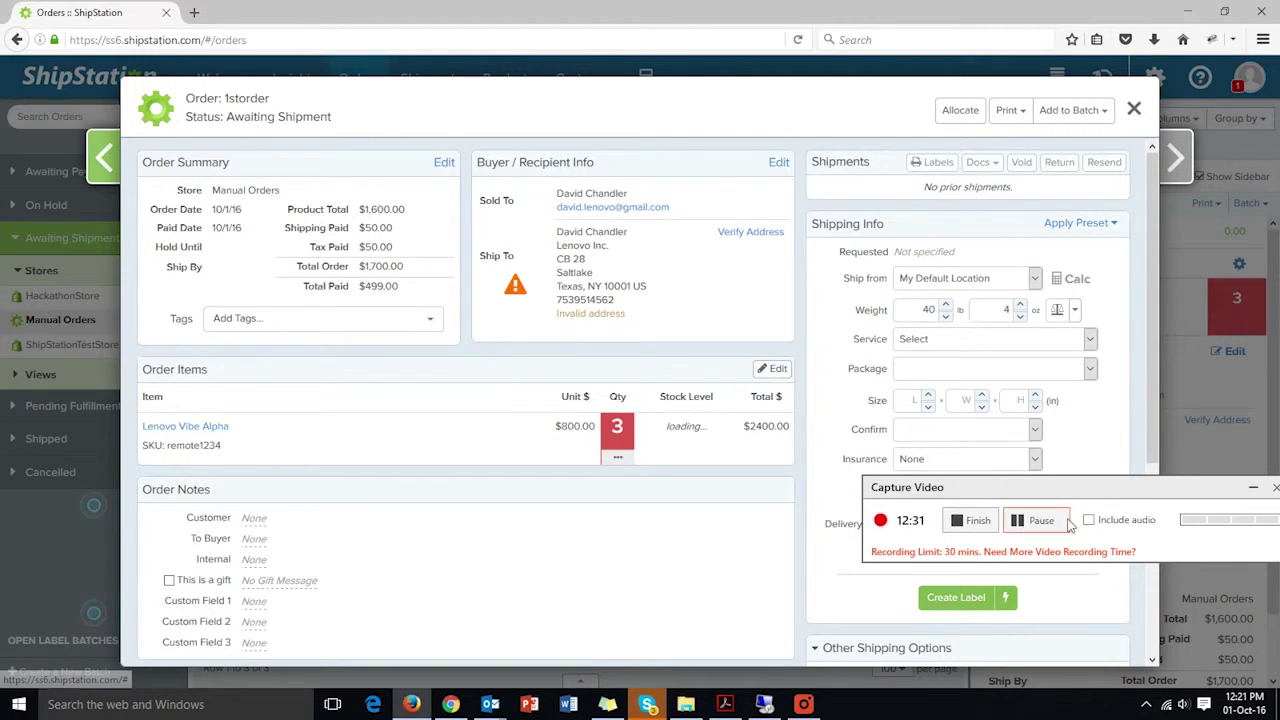
{"action": "left_click_drag", "start_coordinate": [1168, 497], "coordinate": [1083, 502]}
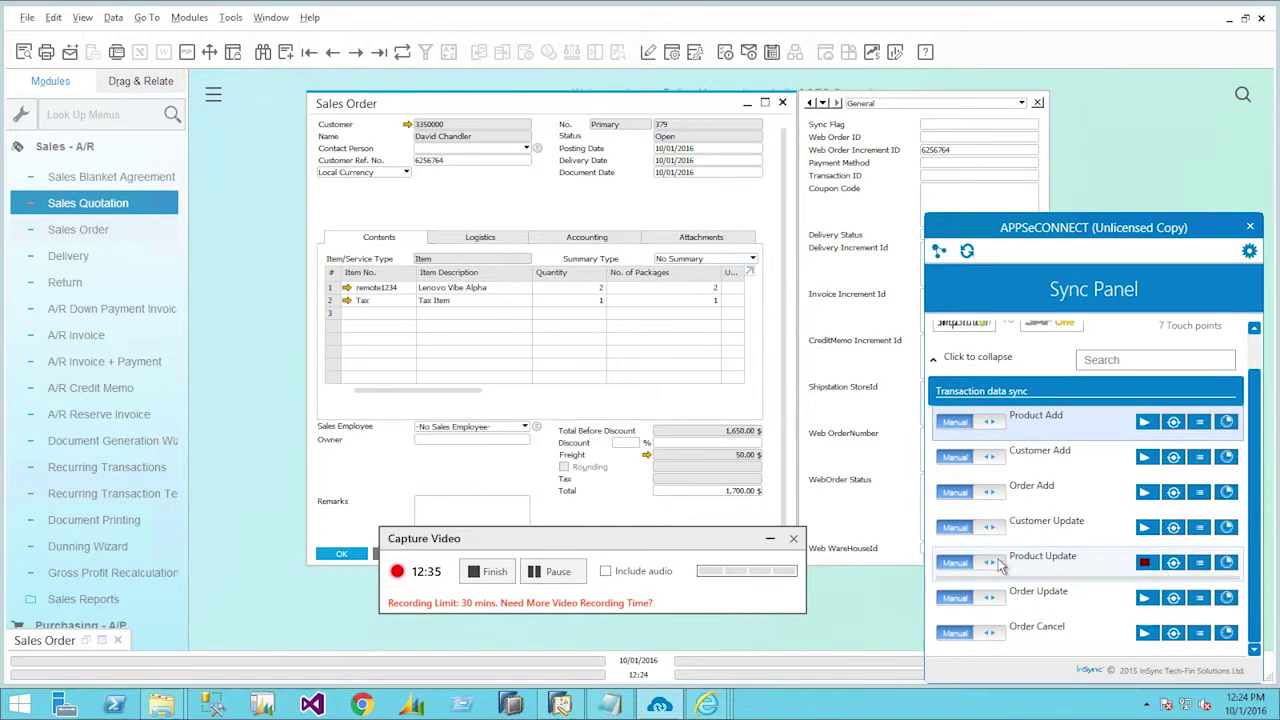
- Run the Order Update sync into SAP Business One and view its log
{"action": "left_click", "coordinate": [1146, 563]}
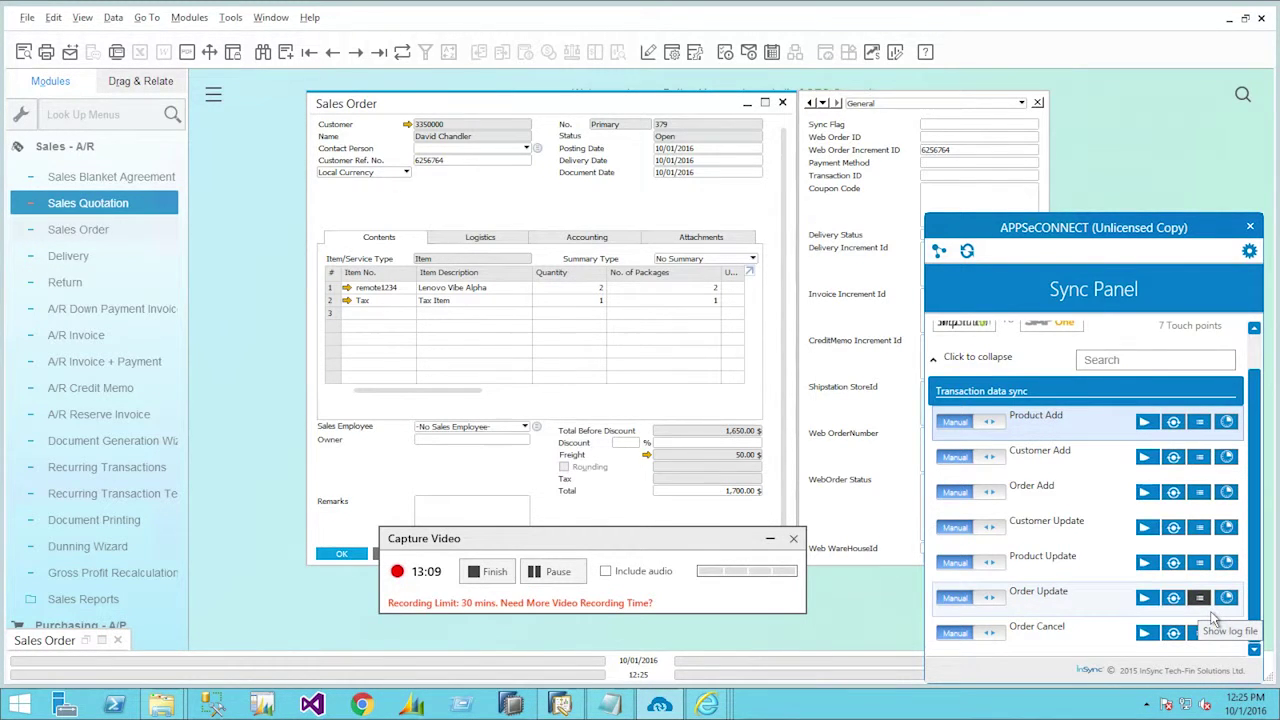
{"action": "left_click", "coordinate": [1210, 612]}
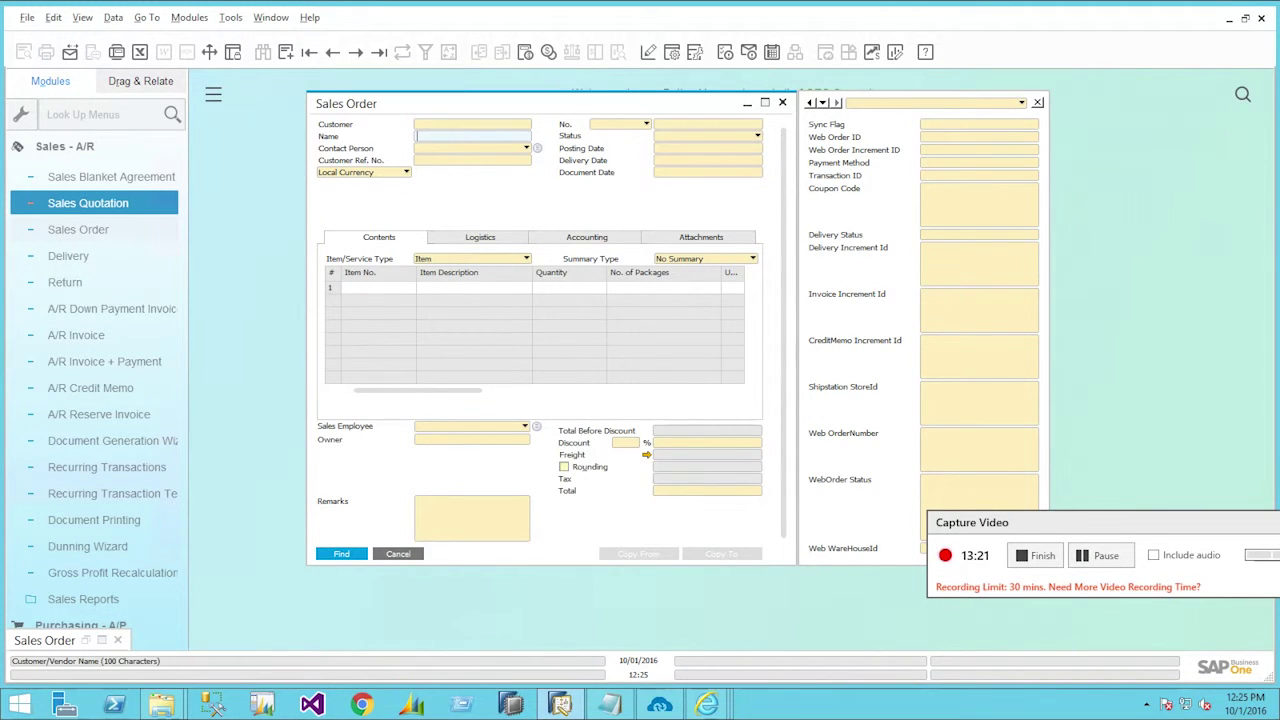
- Search SAP sales orders by the customer's name and verify order 379 shows quantity 3
{"action": "left_click", "coordinate": [341, 553]}
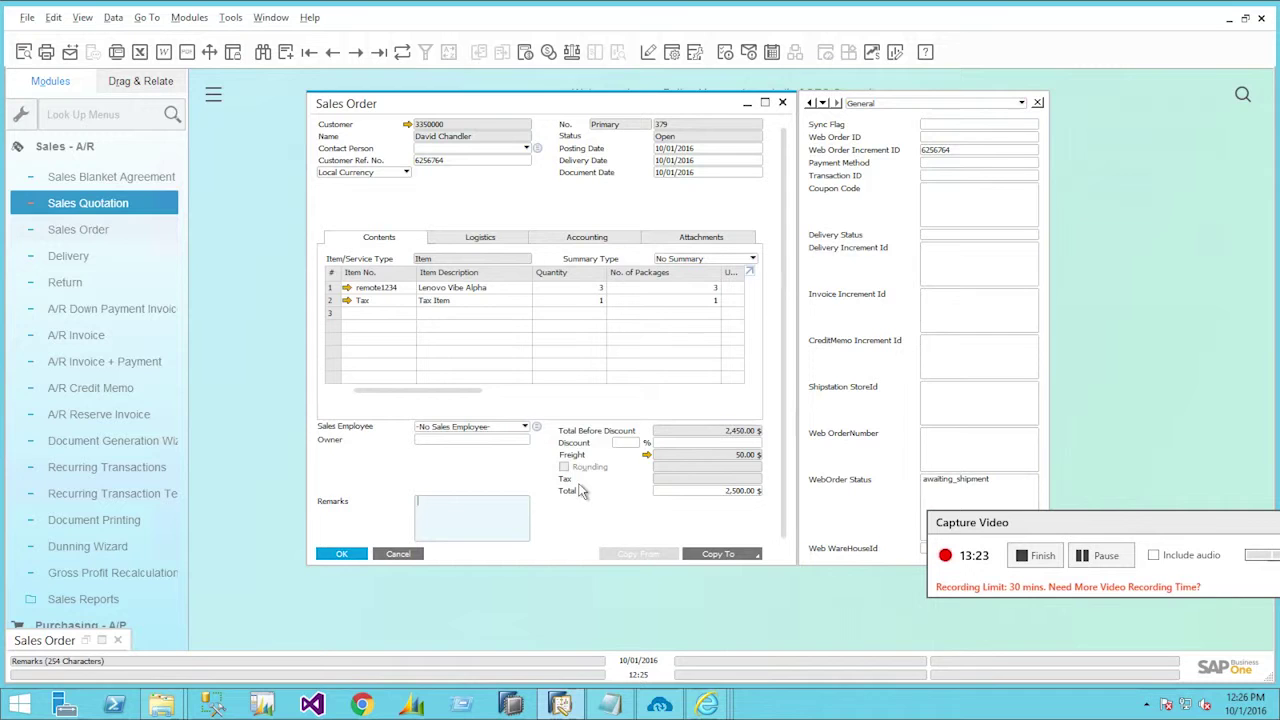
{"action": "left_click", "coordinate": [594, 287]}
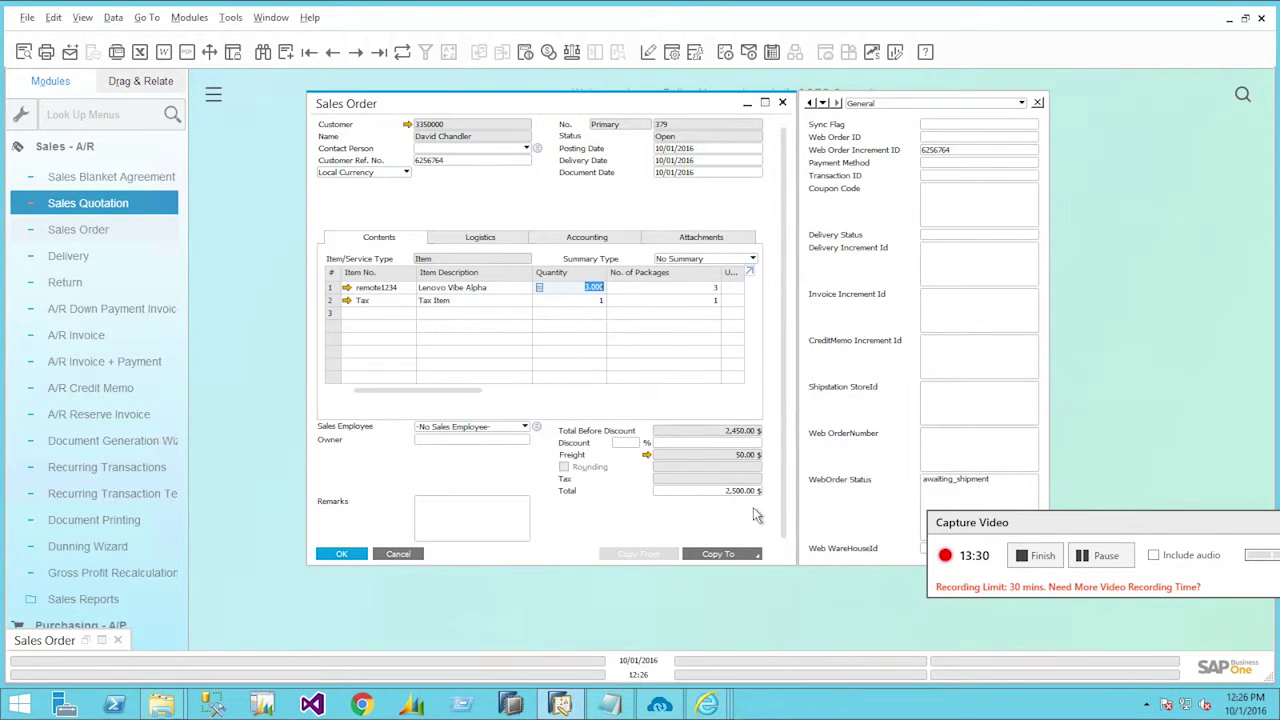
{"action": "left_click", "coordinate": [341, 554]}
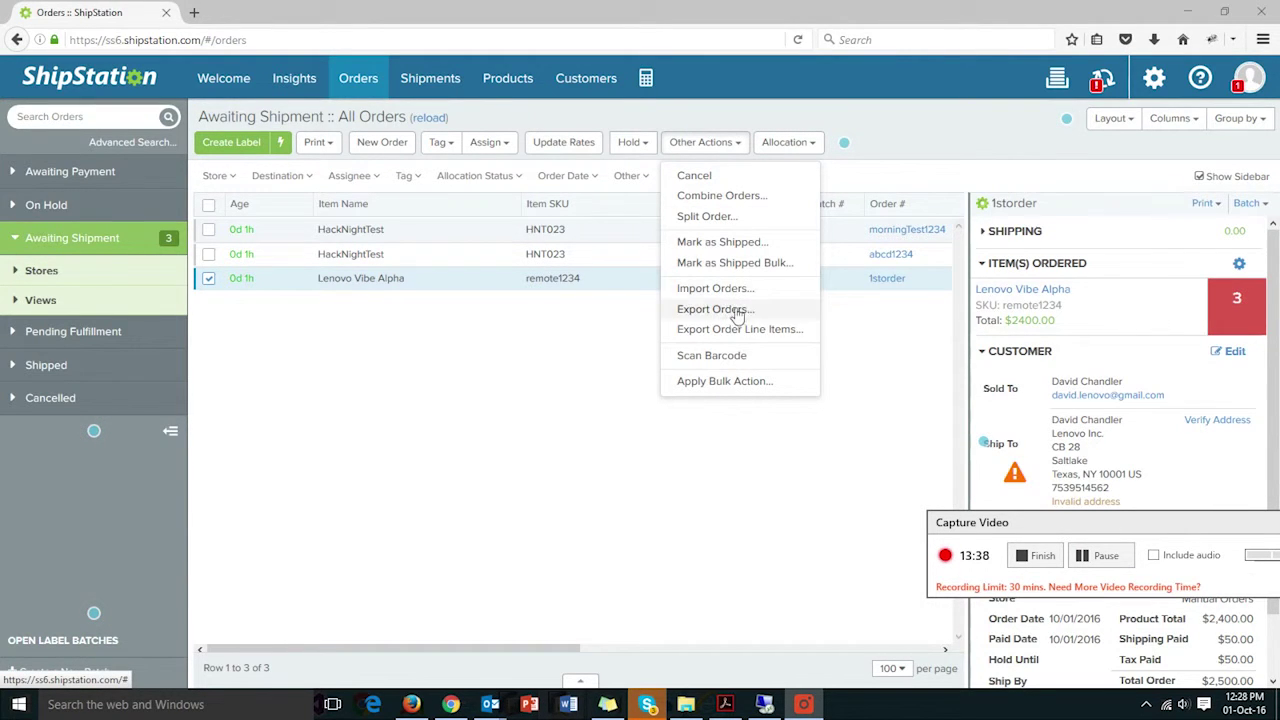
- Cancel the Lenovo Vibe Alpha order in ShipStation and run the Order Cancel sync
{"action": "left_click", "coordinate": [757, 177]}
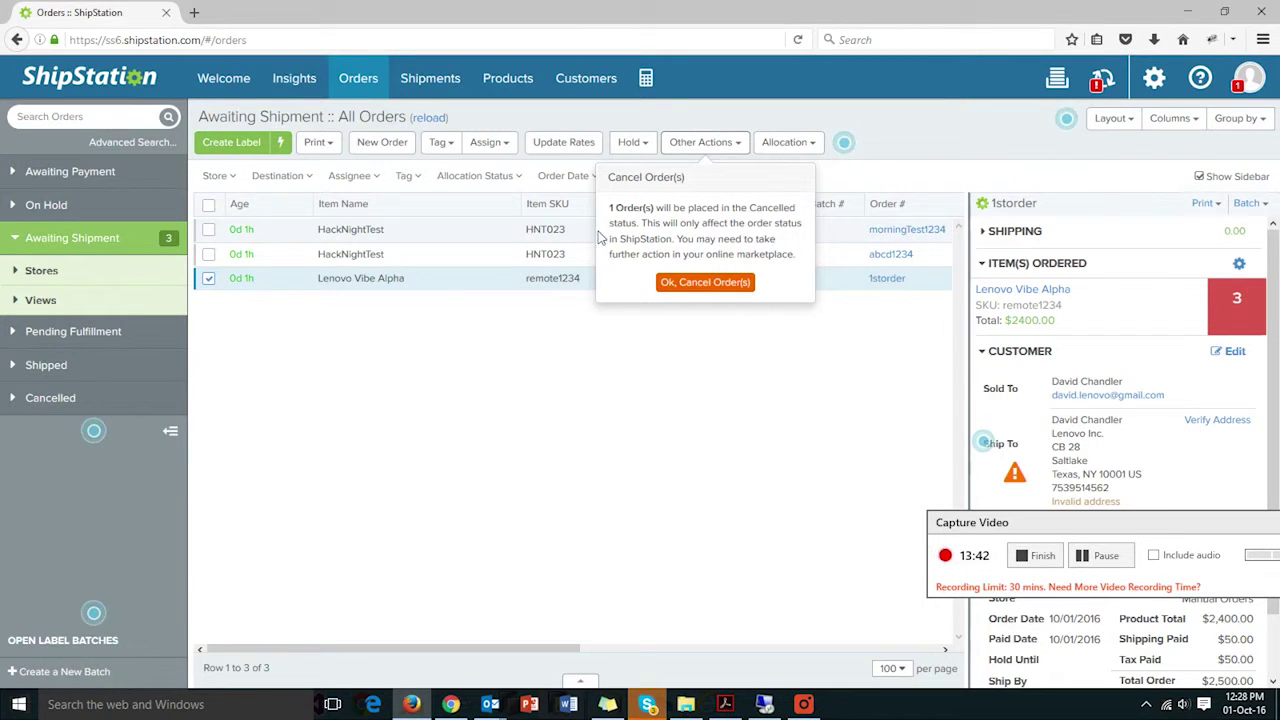
{"action": "left_click", "coordinate": [703, 284]}
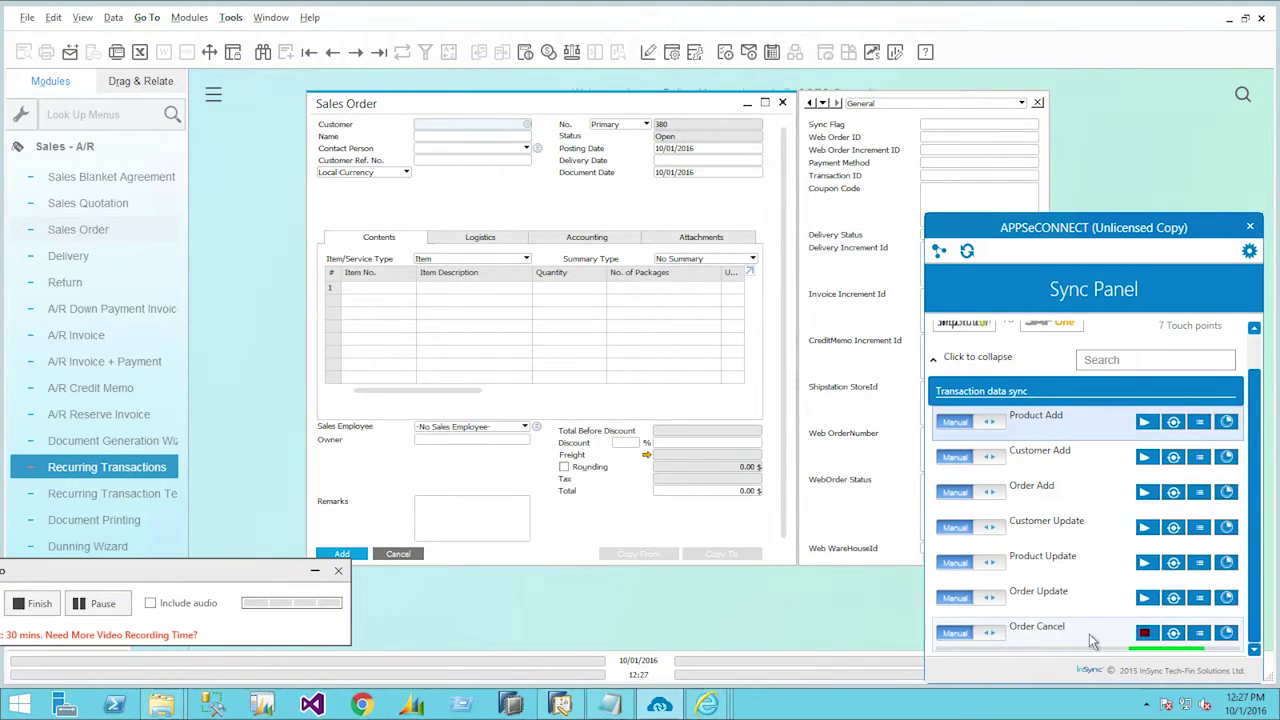
{"action": "left_click", "coordinate": [1145, 632]}
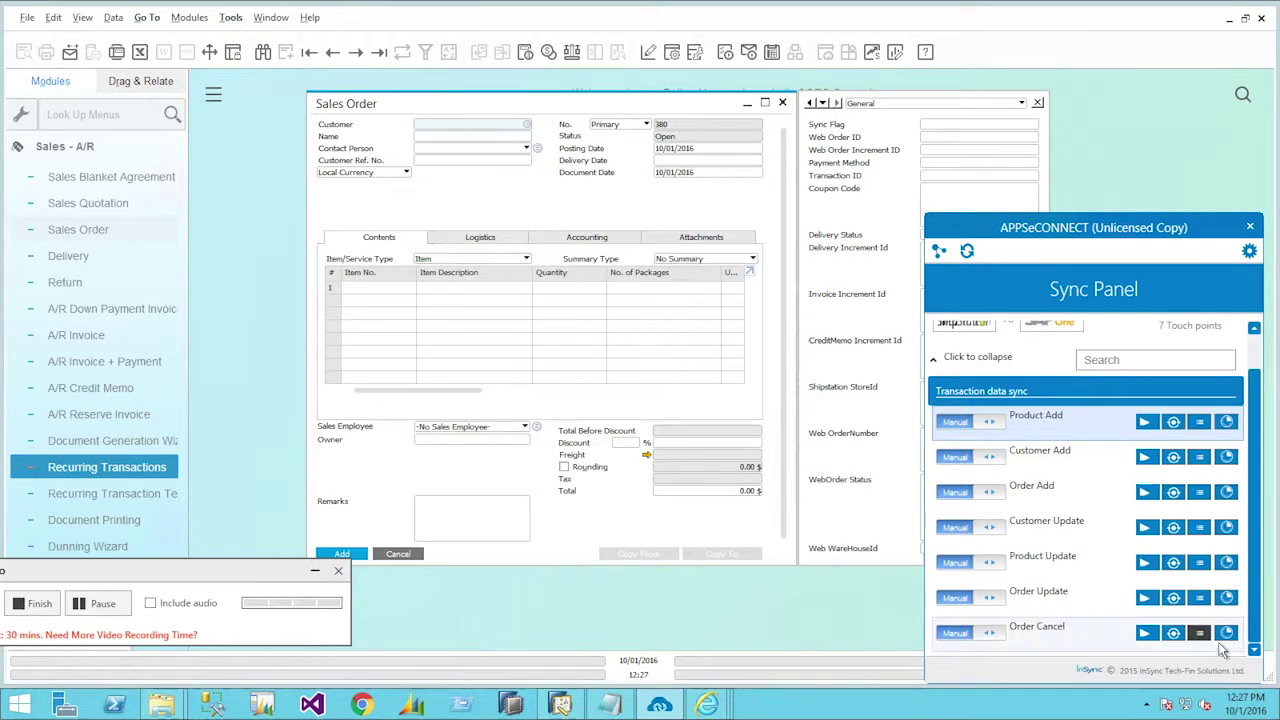
- Check the Order Cancel log, then load SAP sales order 379 to see it marked Canceled
{"action": "left_click", "coordinate": [1224, 636]}
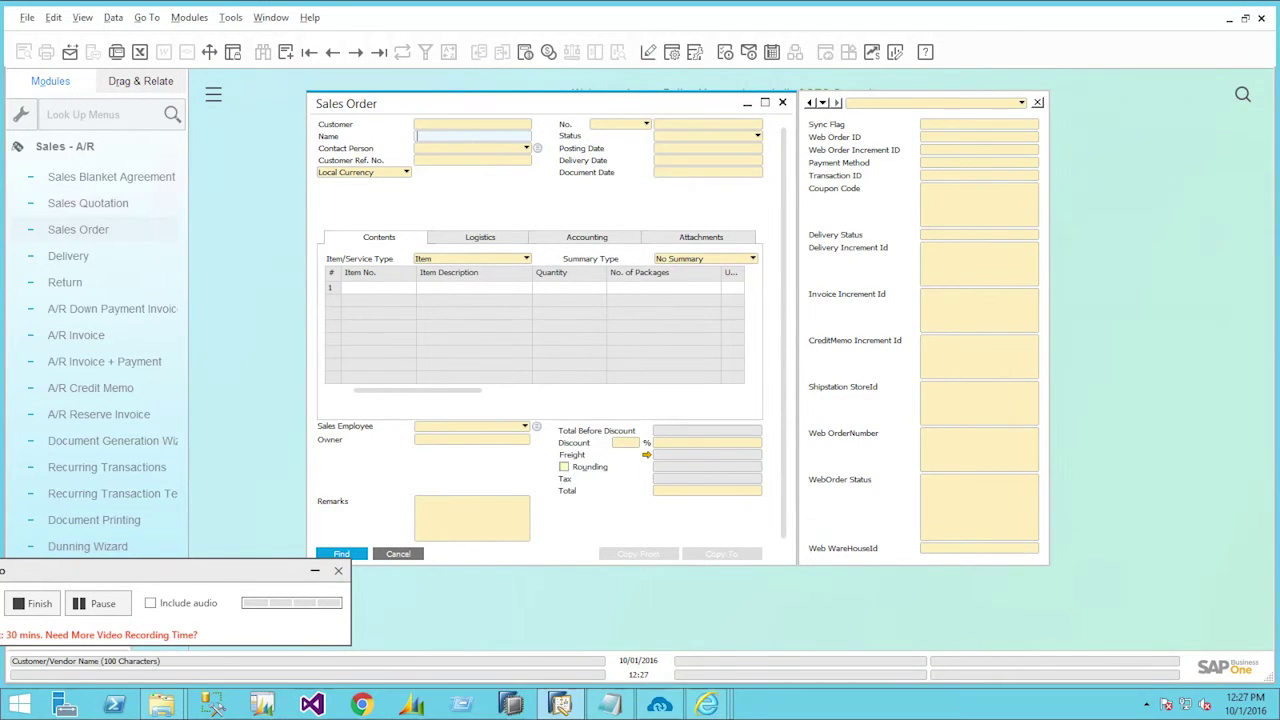
{"action": "key", "text": "Return"}
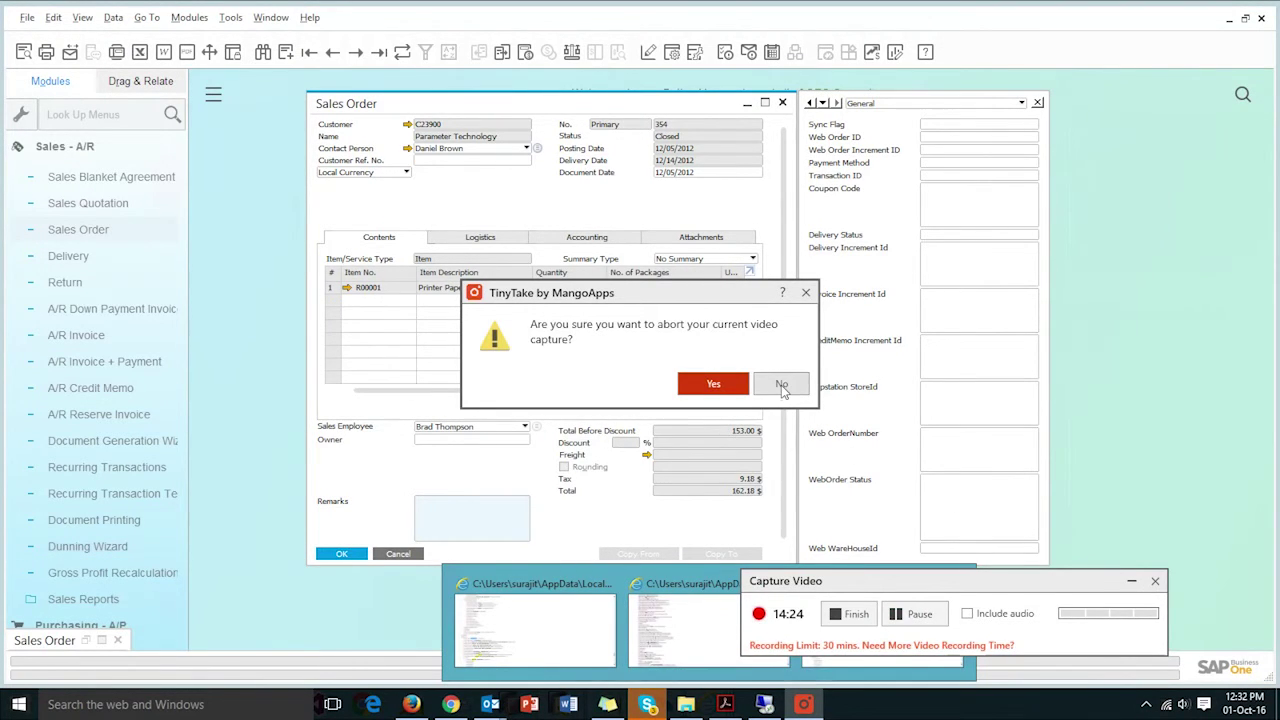
- Bring back the ShipStation orders list and open order abcd1234 (HackNightTest, quantity 5)
{"action": "left_click", "coordinate": [781, 387]}
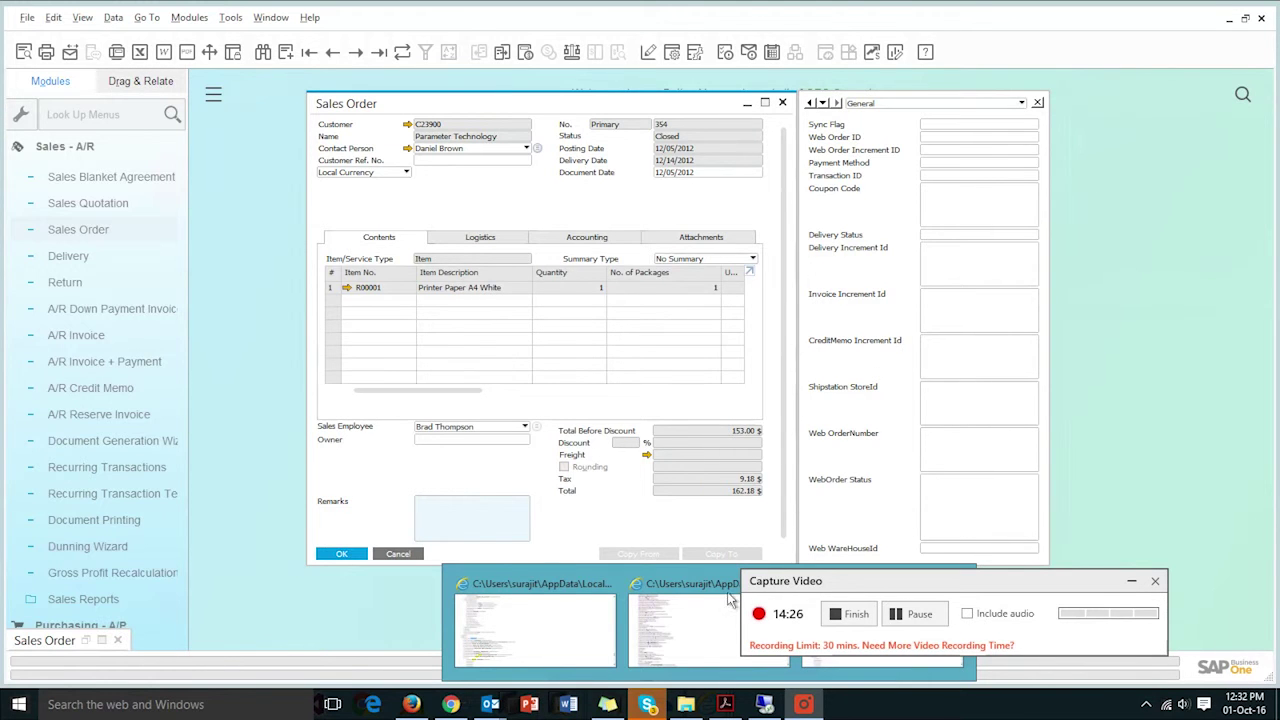
{"action": "left_click_drag", "start_coordinate": [645, 704], "coordinate": [395, 704]}
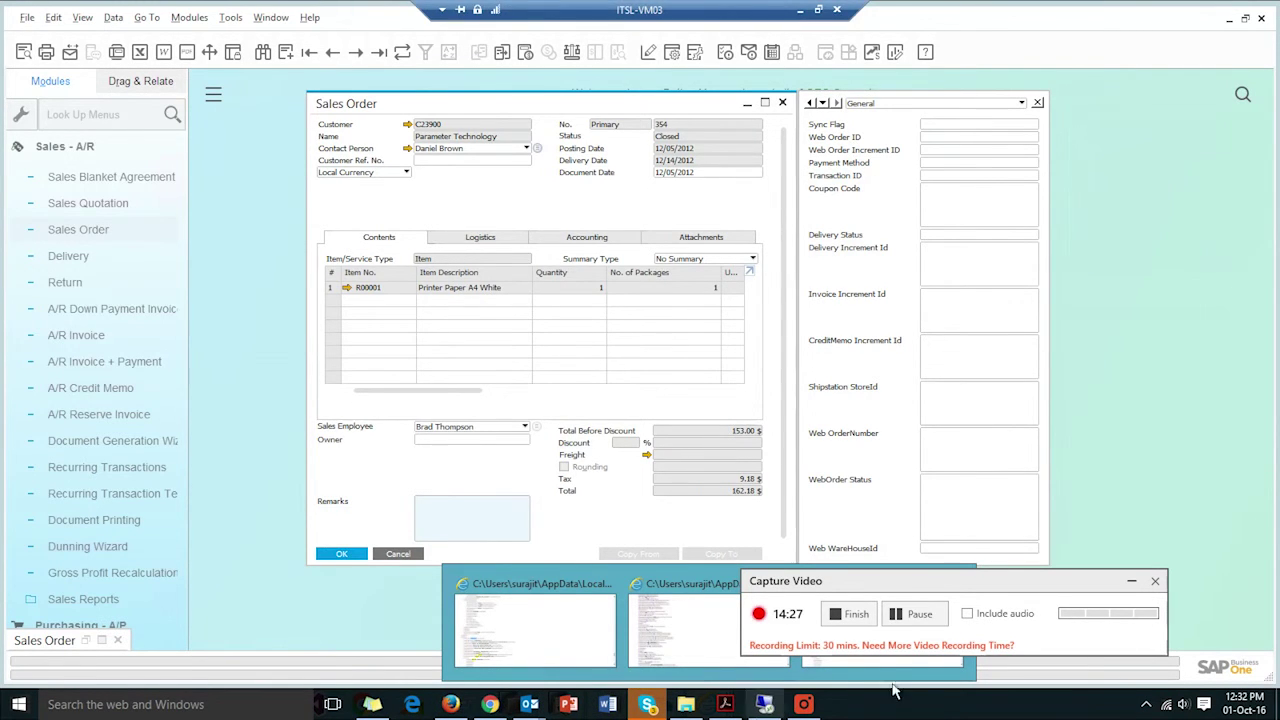
{"action": "left_click", "coordinate": [930, 605]}
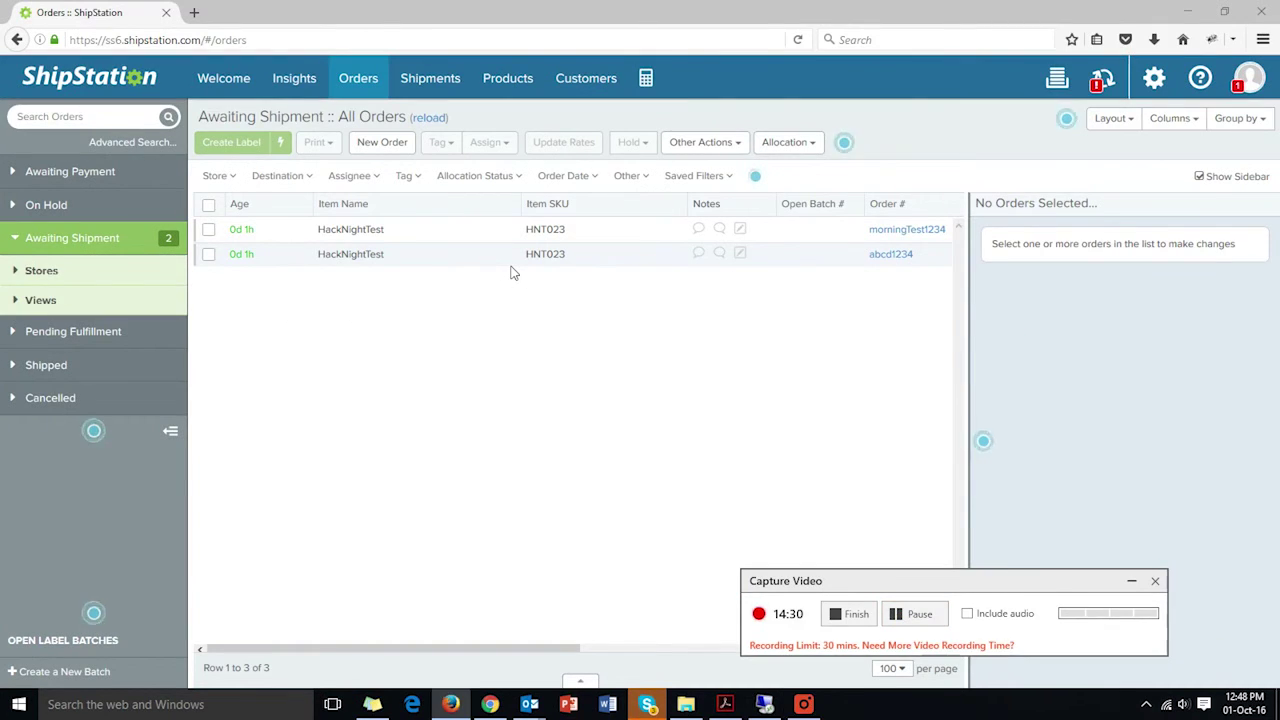
{"action": "left_click", "coordinate": [511, 265]}
{"action": "double_click", "coordinate": [511, 262]}
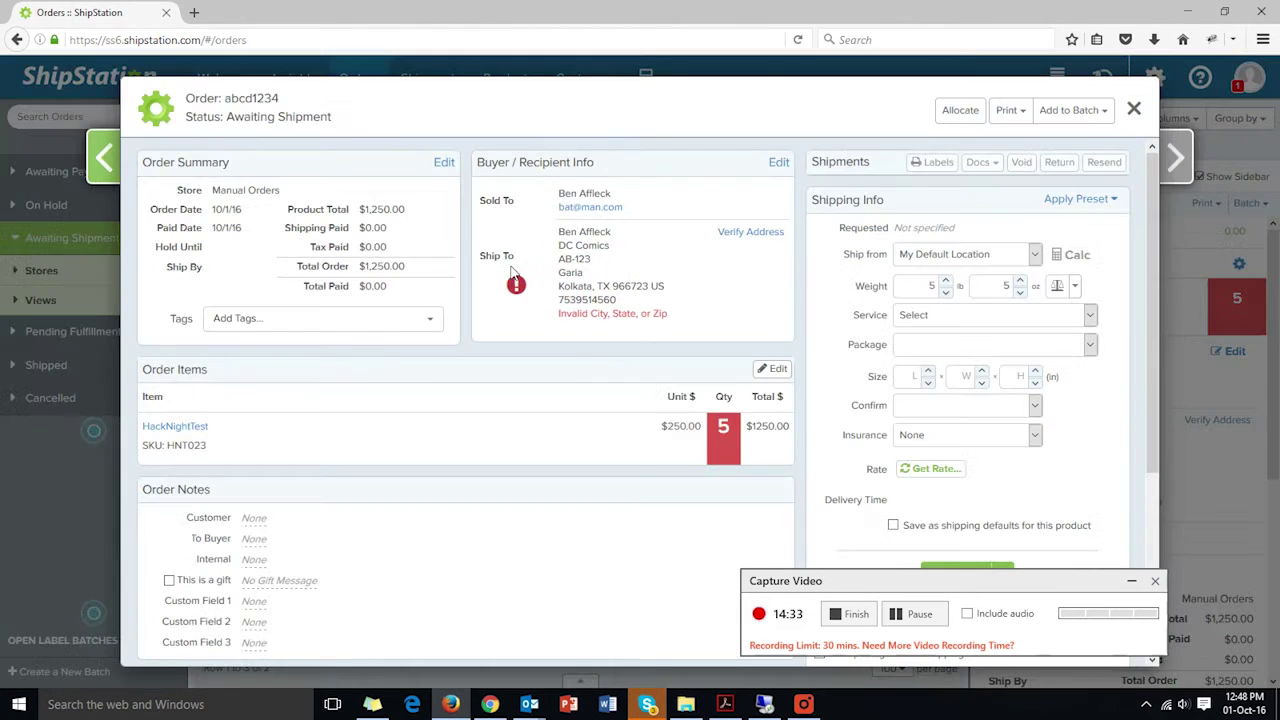